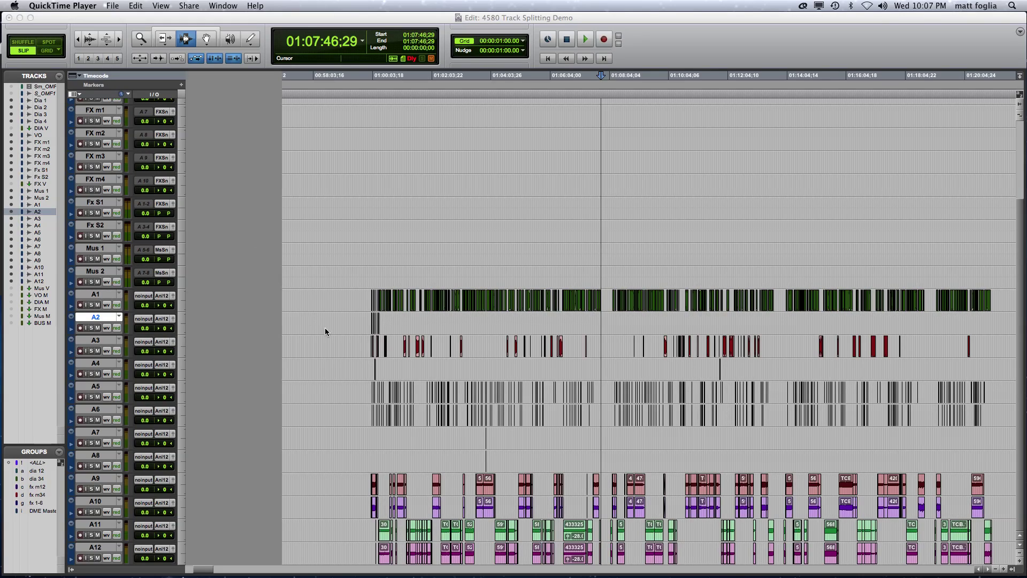
pyautogui.click(353, 339)
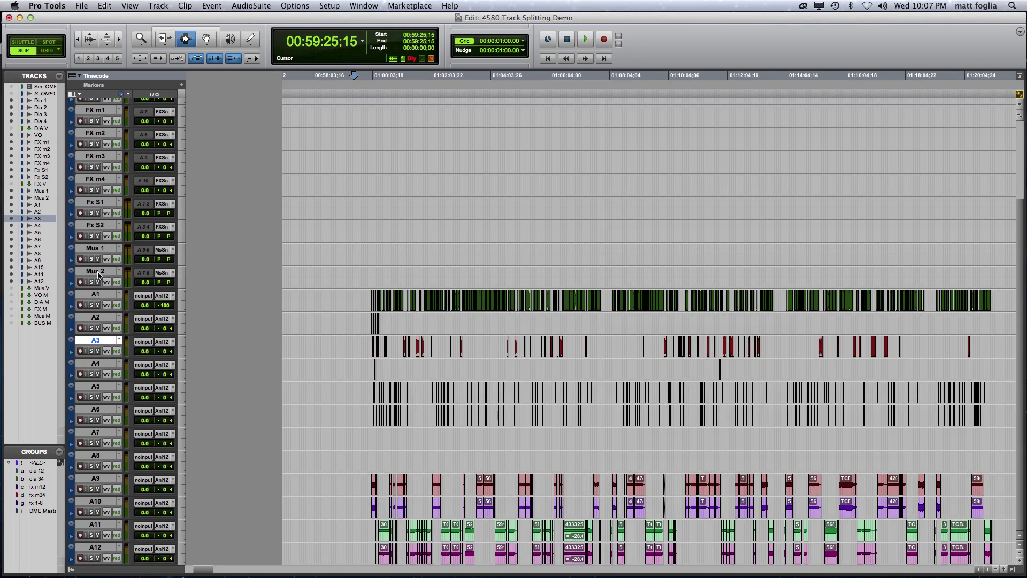
pyautogui.press('super+Tab')
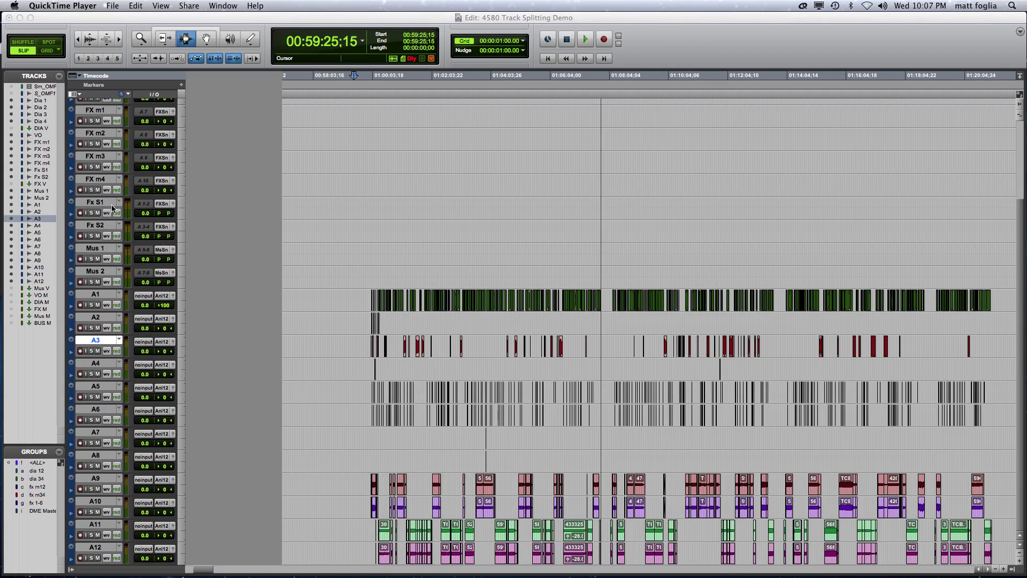
pyautogui.click(318, 225)
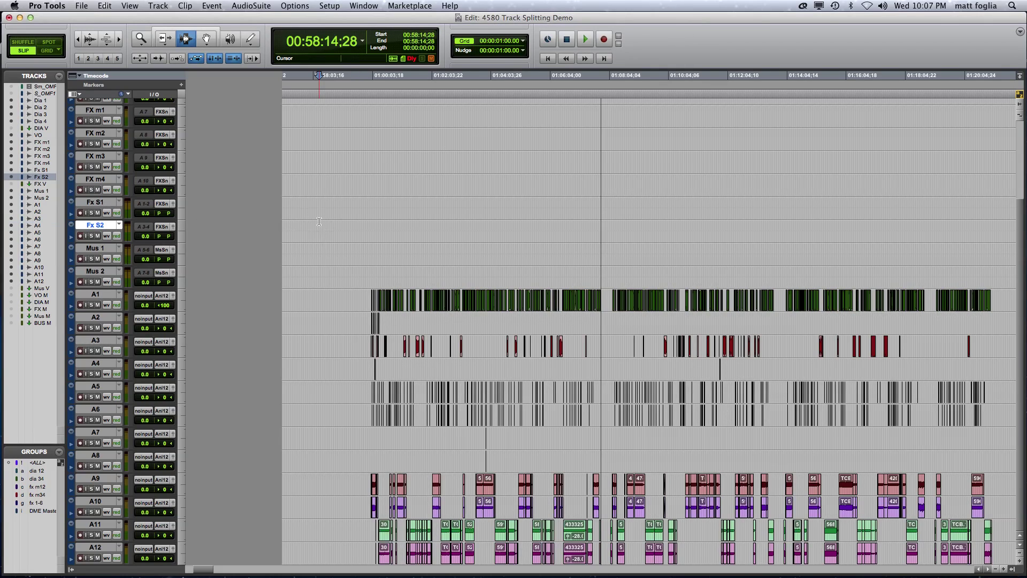
pyautogui.scroll(5, 217, 200)
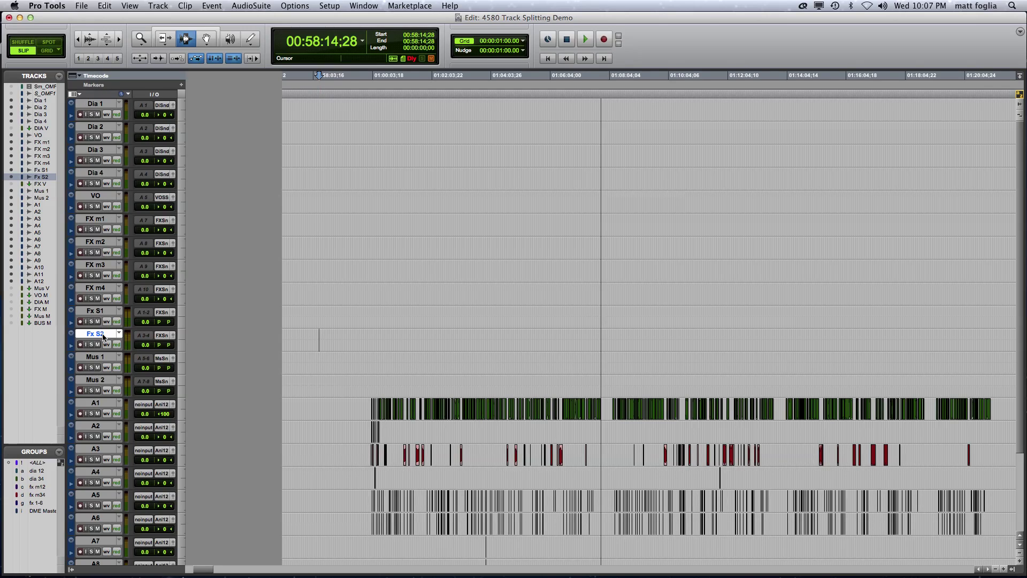
pyautogui.scroll(-5, 107, 368)
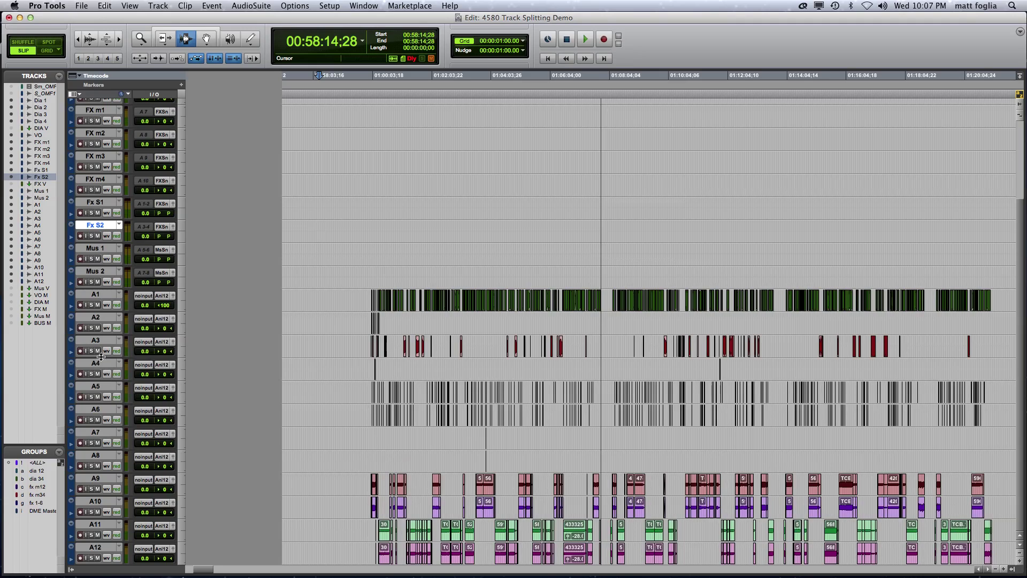
# Create a Mix/Edit group named omf that contains tracks A1 through A12
pyautogui.click(107, 296)
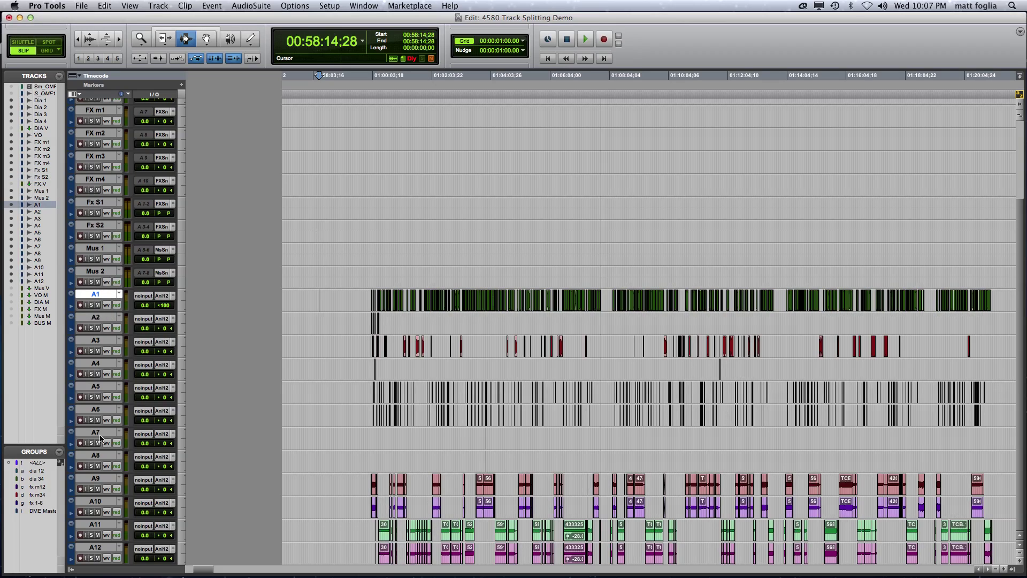
pyautogui.keyDown('shift'); pyautogui.click(104, 550); pyautogui.keyUp('shift')
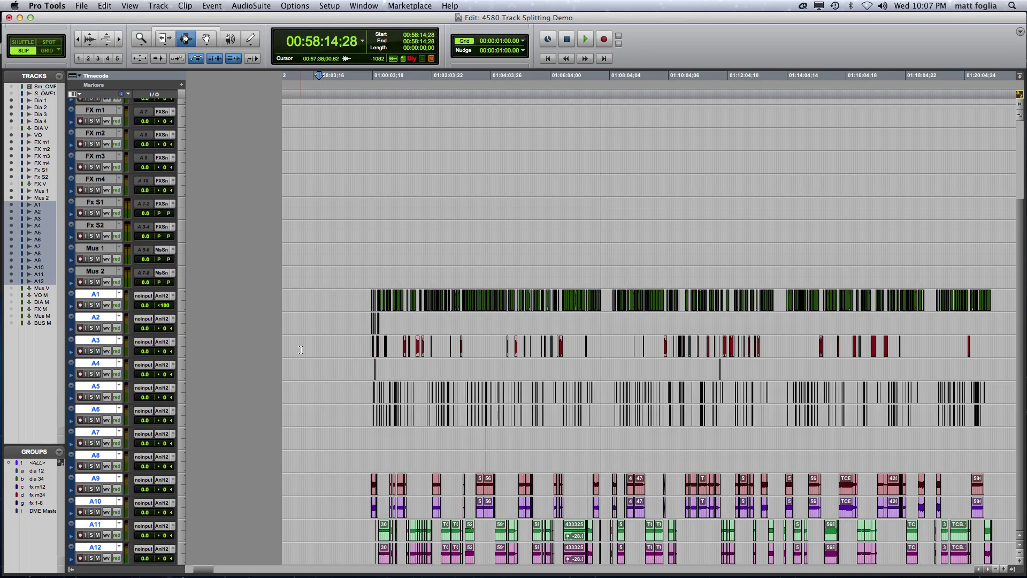
pyautogui.press('super+g')
pyautogui.write('omf')
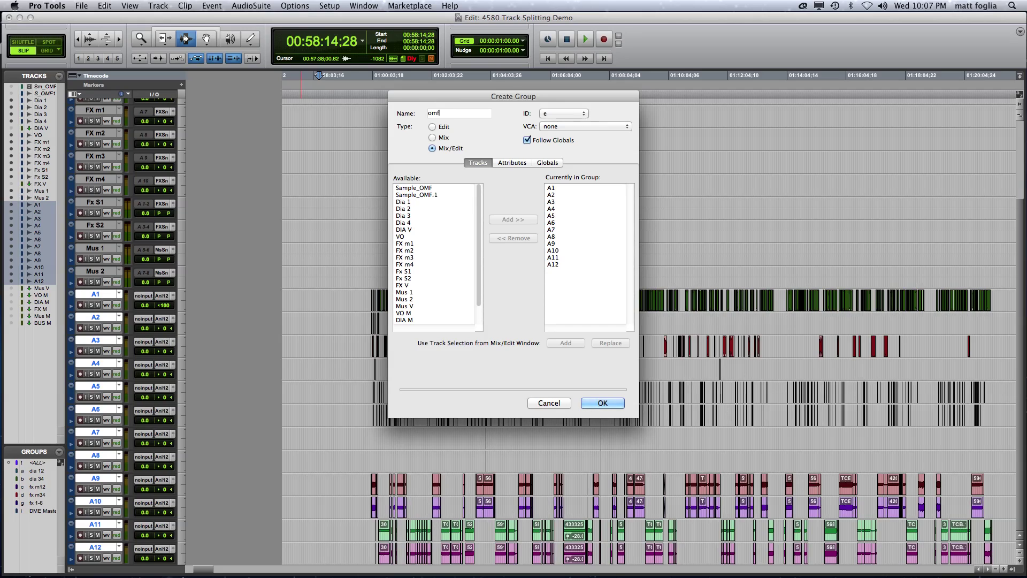
pyautogui.press('Return')
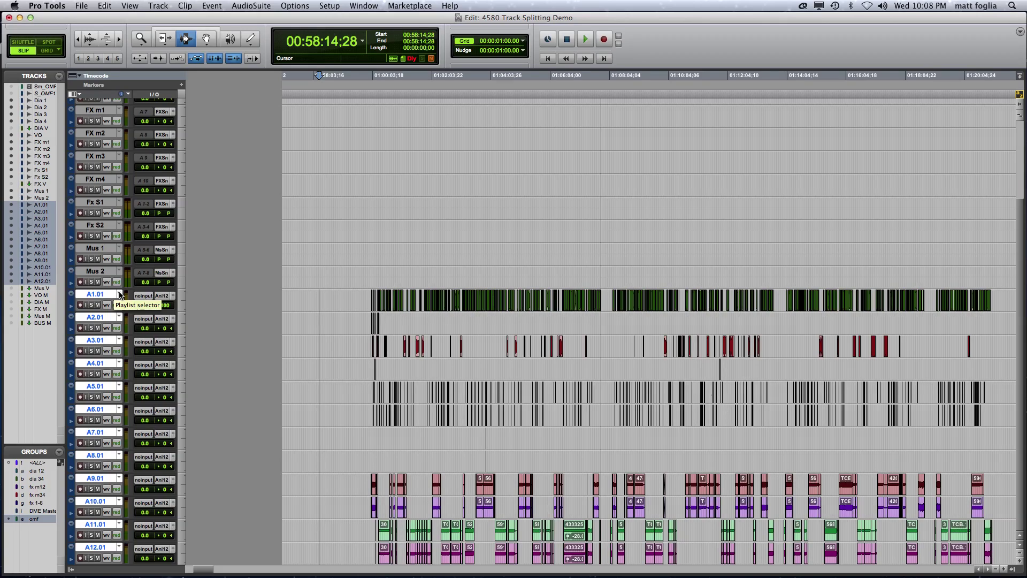
# Switch the grouped tracks from the .01 playlists back to their original A1 to A12 playlists and deactivate the omf group
pyautogui.click(120, 294)
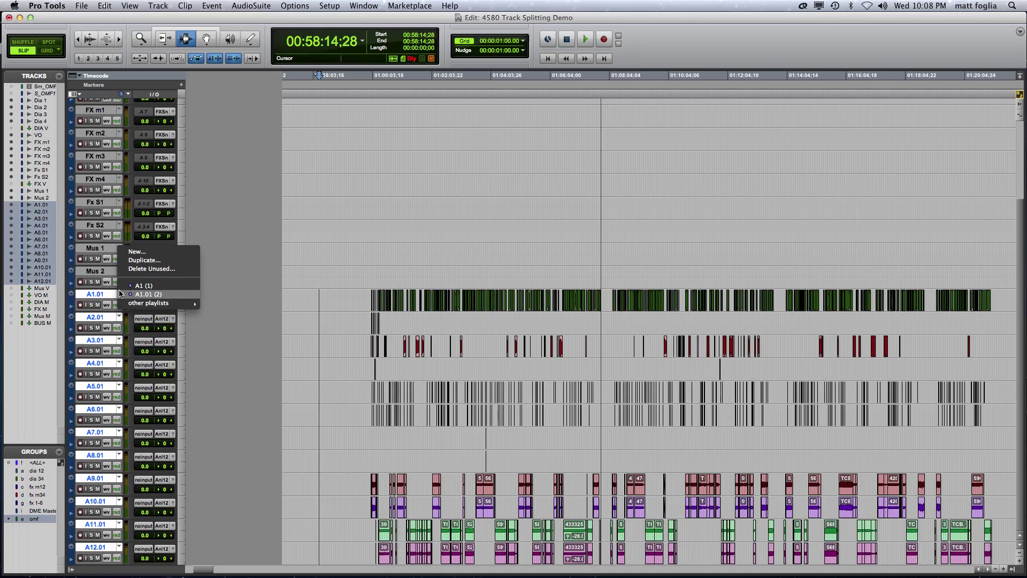
pyautogui.click(123, 292)
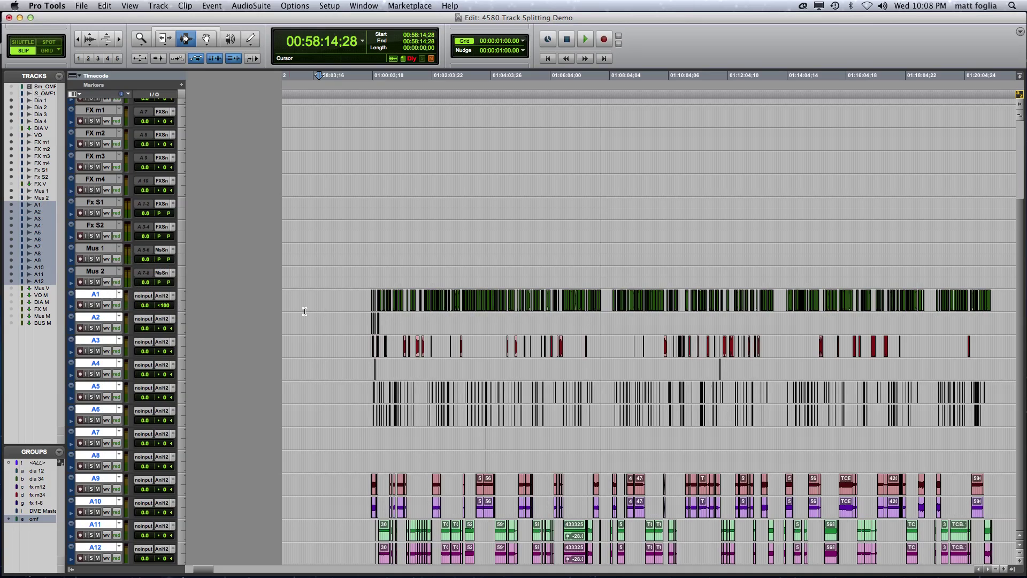
pyautogui.press('Tab')
pyautogui.click(42, 519)
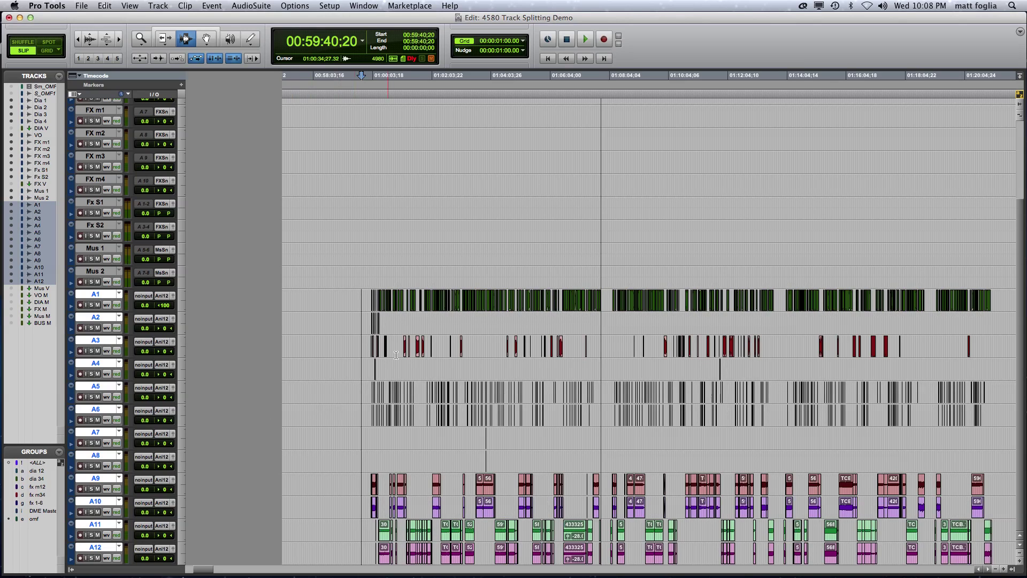
# Examine how the clips on tracks A1 to A12 are laid out near the start and near 01:17:00 of the timeline
pyautogui.click(398, 301)
pyautogui.press('super+bracketright')
pyautogui.press('super+bracketright')
pyautogui.press('super+bracketleft')
pyautogui.click(404, 304)
pyautogui.press('super+bracketright')
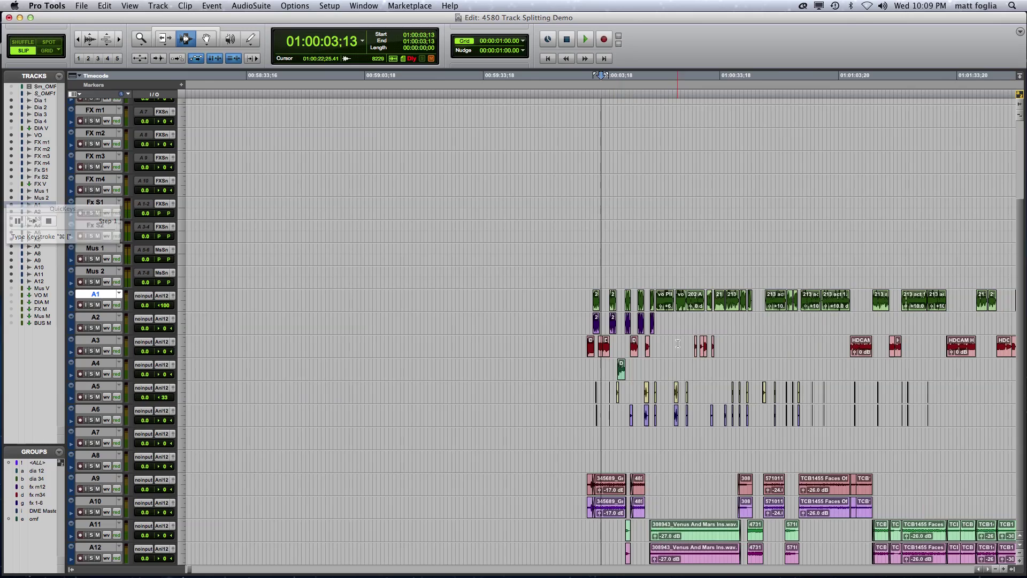
pyautogui.press('super+bracketleft')
pyautogui.press('super+bracketleft')
pyautogui.press('super+bracketleft')
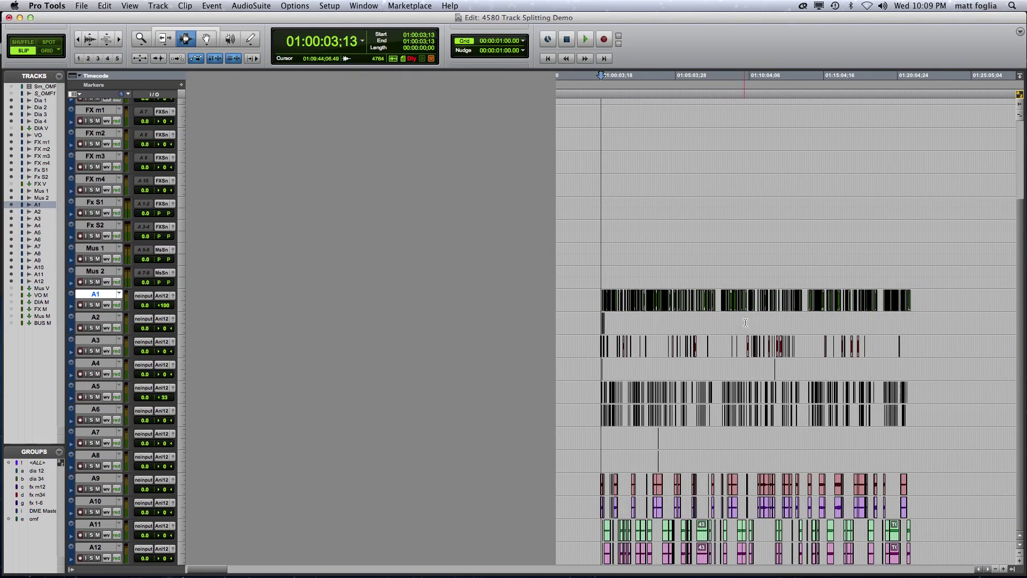
pyautogui.click(854, 308)
pyautogui.press('super+bracketright')
pyautogui.press('super+bracketright')
pyautogui.press('super+bracketright')
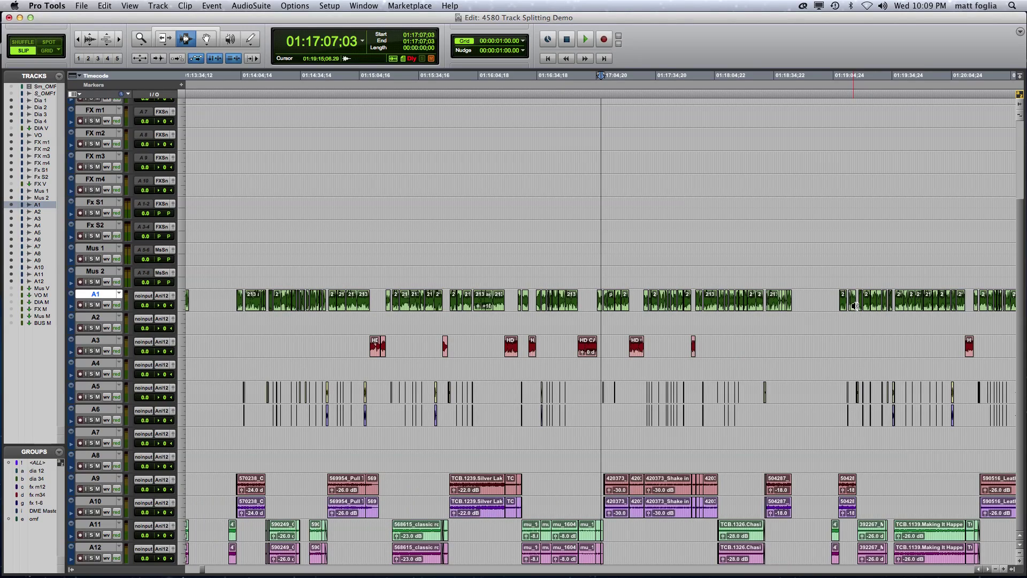
pyautogui.press('alt+super+bracketleft')
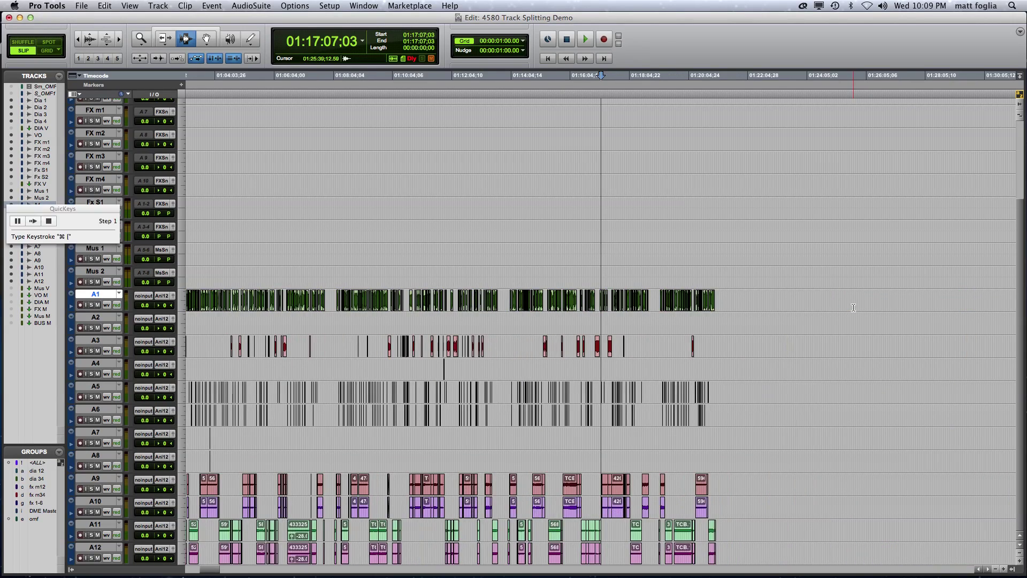
# Increase the track height of A9 and A10 around the first music clips near 01:00:07
pyautogui.click(351, 480)
pyautogui.press('super+bracketright')
pyautogui.press('super+bracketright')
pyautogui.press('super+bracketright')
pyautogui.press('super+bracketright')
pyautogui.press('super+bracketright')
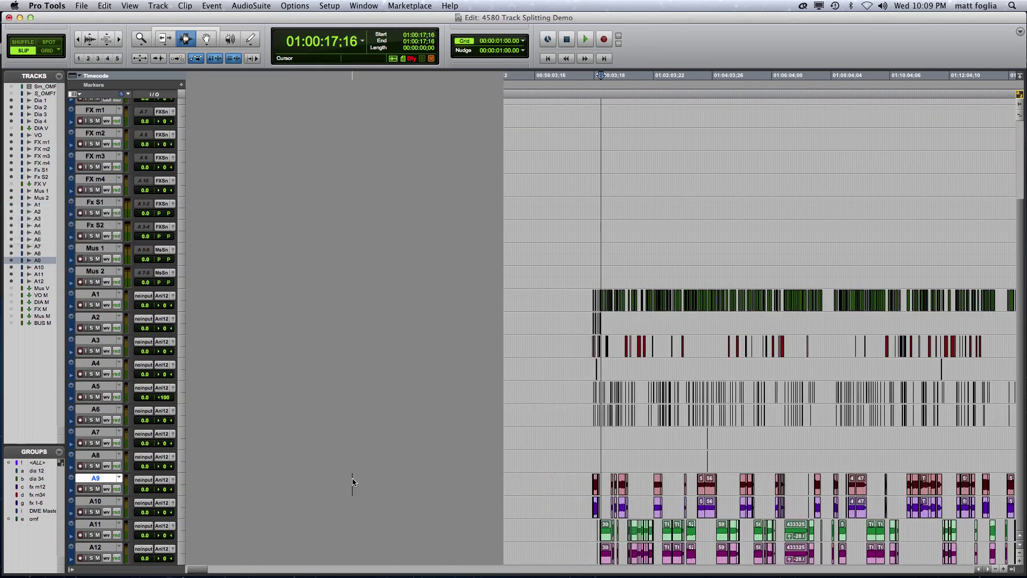
pyautogui.click(519, 487)
pyautogui.press('super+bracketright')
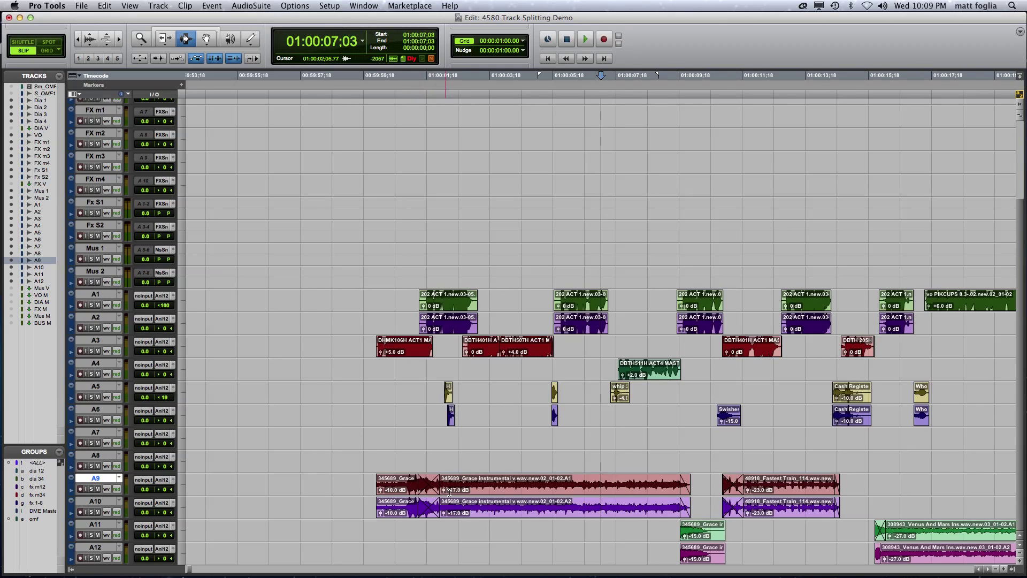
pyautogui.keyDown('shift'); pyautogui.click(95, 501); pyautogui.keyUp('shift')
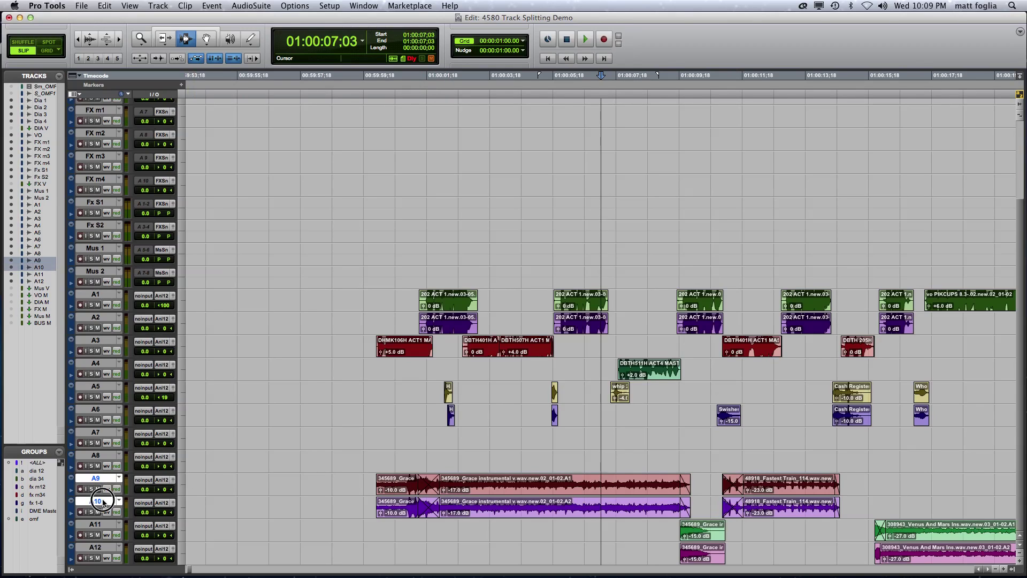
pyautogui.click(183, 494)
pyautogui.click(197, 514)
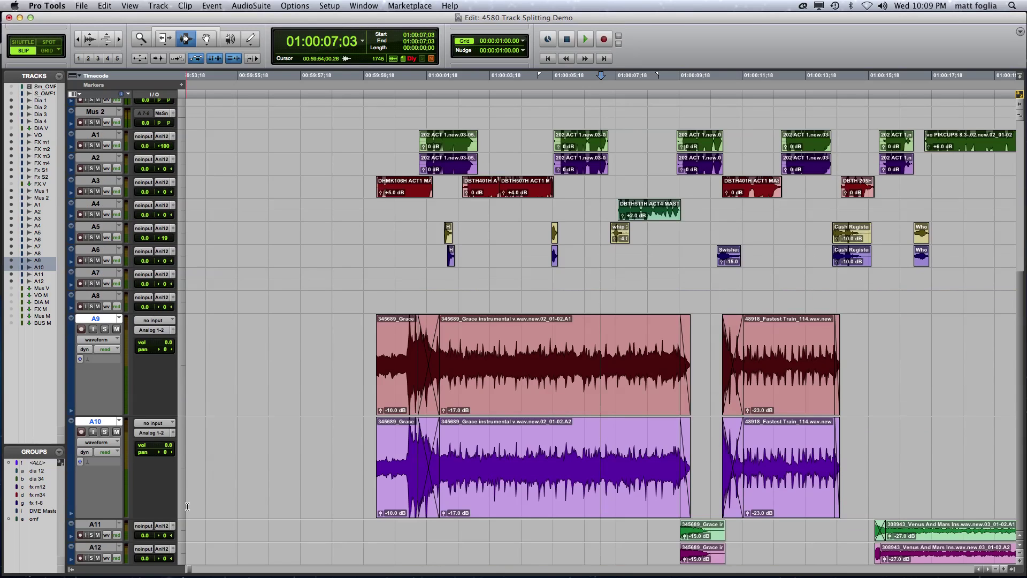
# Inspect the Grace instrumental clips up close and reduce the track height of A9 and A10
pyautogui.click(526, 342)
pyautogui.press('super+bracketright')
pyautogui.press('super+bracketright')
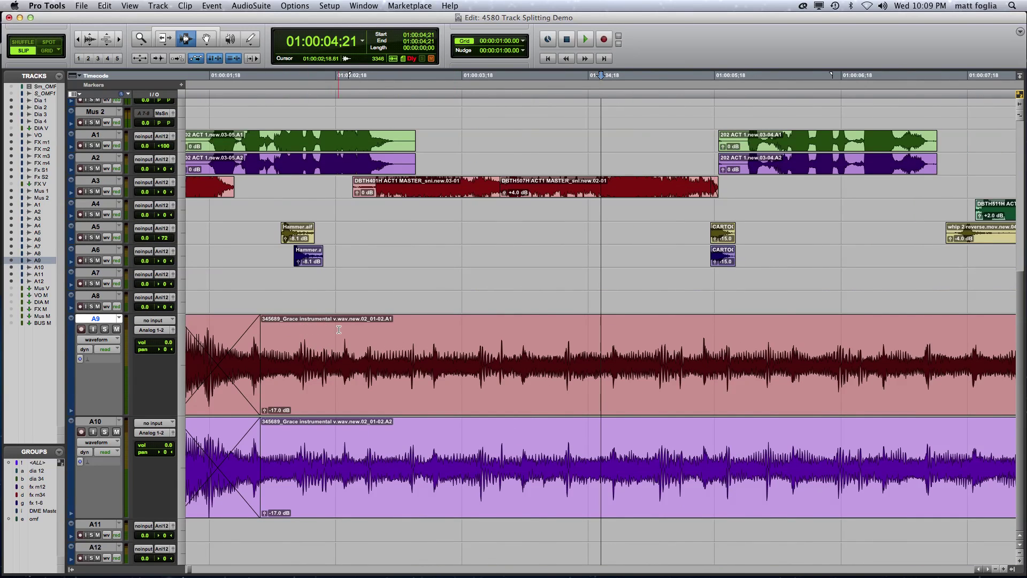
pyautogui.press('super+bracketleft')
pyautogui.press('super+bracketleft')
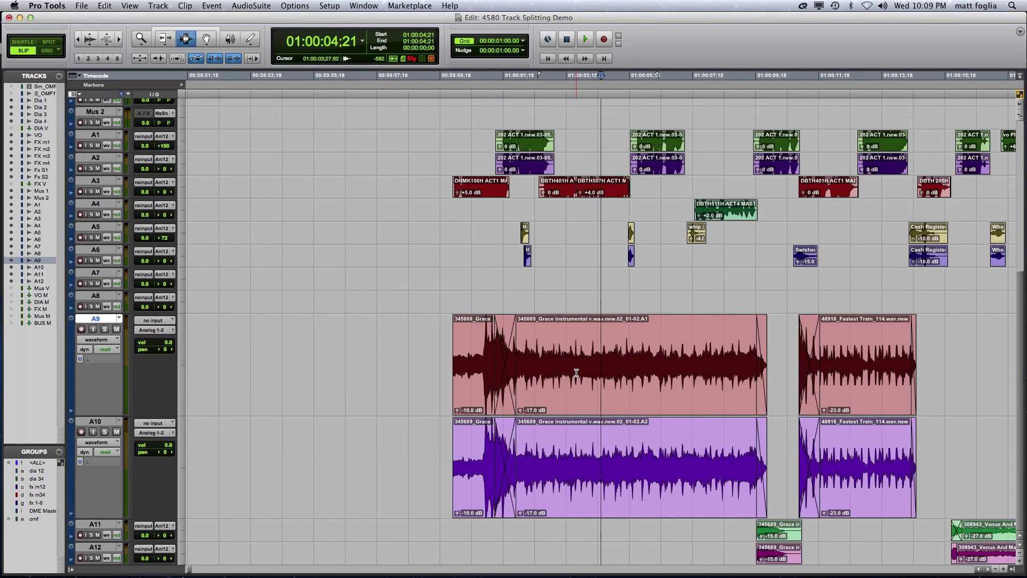
pyautogui.keyDown('shift'); pyautogui.click(102, 424); pyautogui.keyUp('shift')
pyautogui.click(182, 403)
pyautogui.click(182, 401)
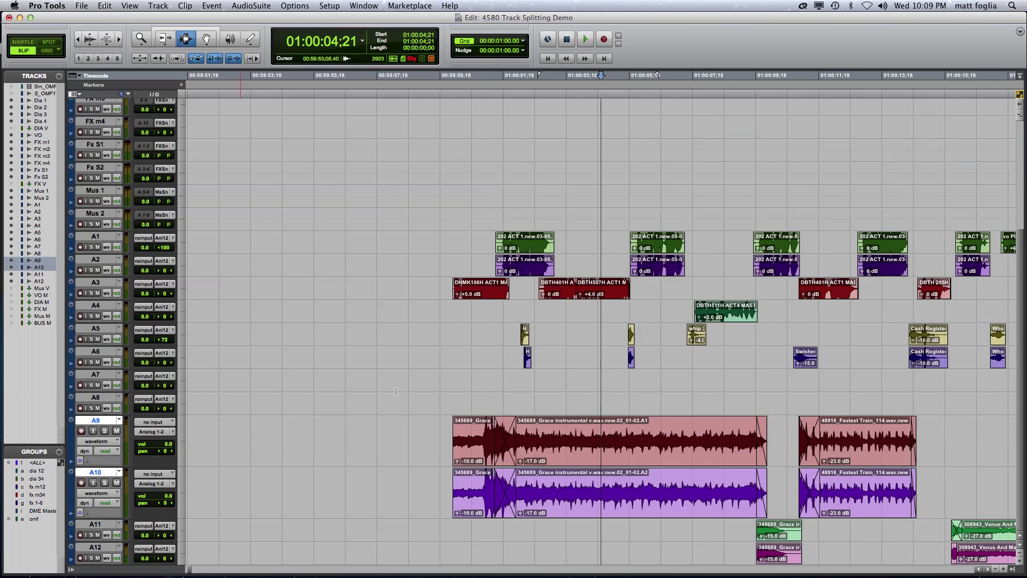
# Examine how the music clips alternate between tracks A9/A10 and A11/A12 over the first two minutes
pyautogui.press('super+bracketleft')
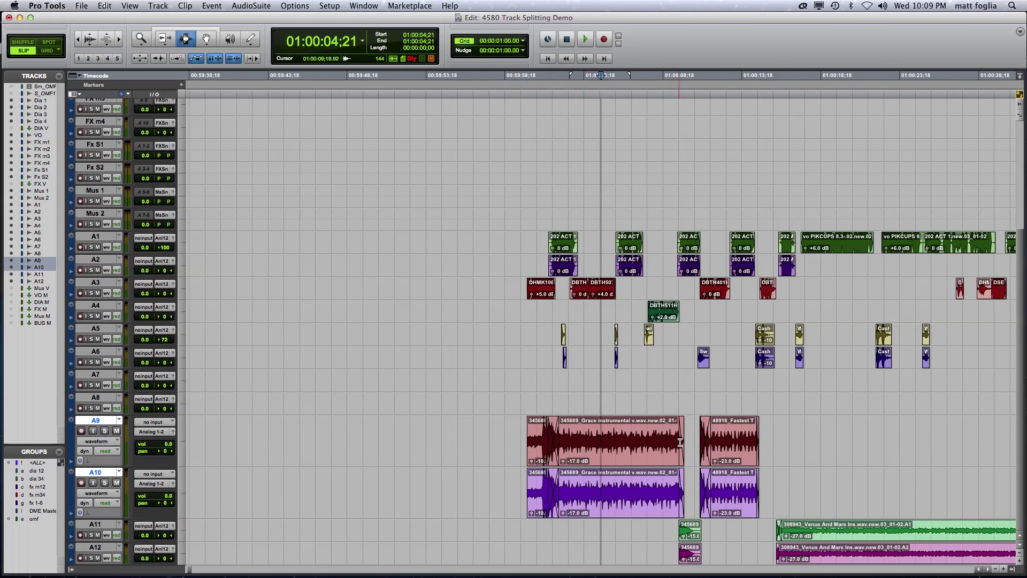
pyautogui.press('super+bracketleft')
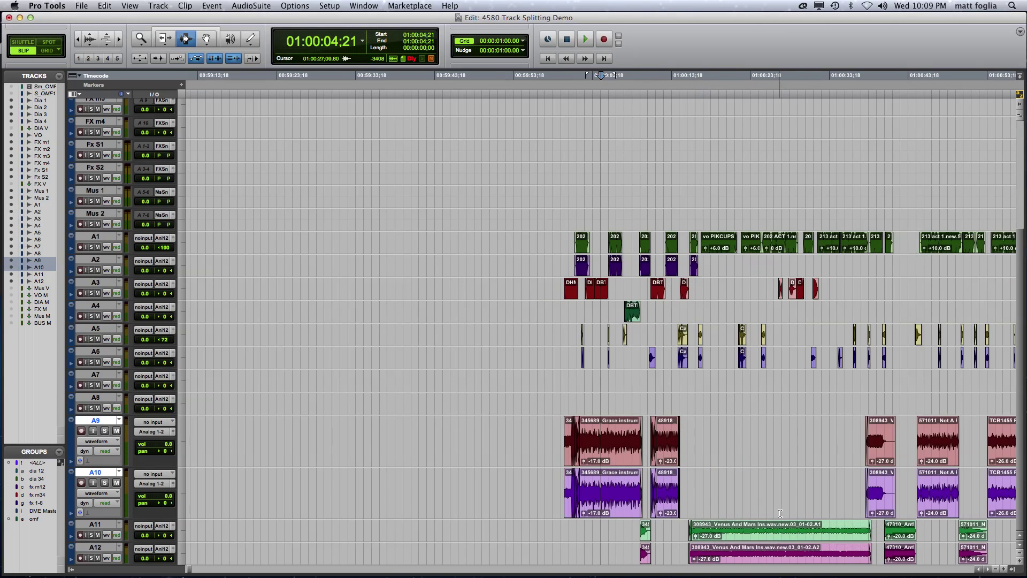
pyautogui.click(927, 503)
pyautogui.press('super+bracketright')
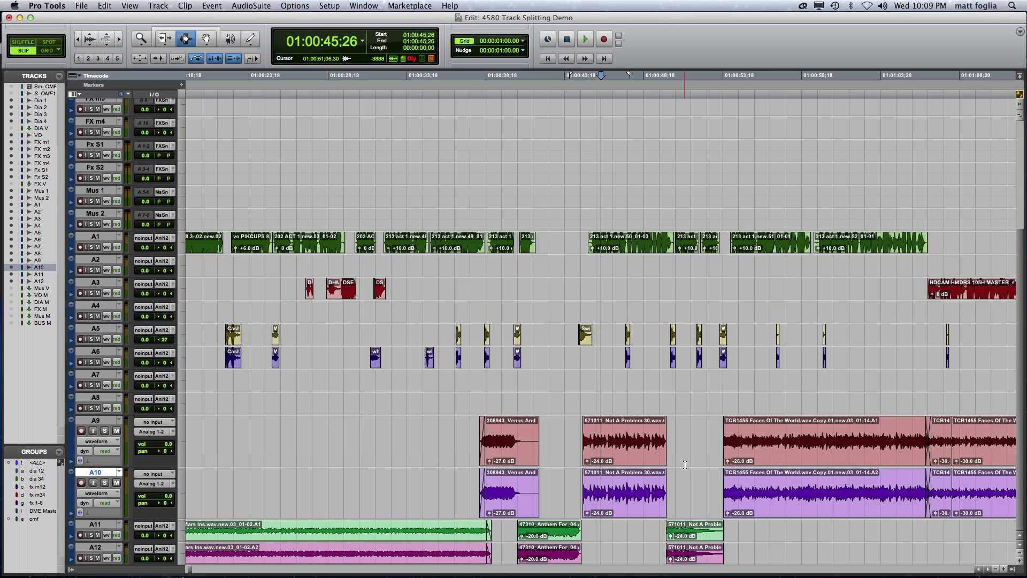
pyautogui.press('super+bracketleft')
pyautogui.press('super+bracketleft')
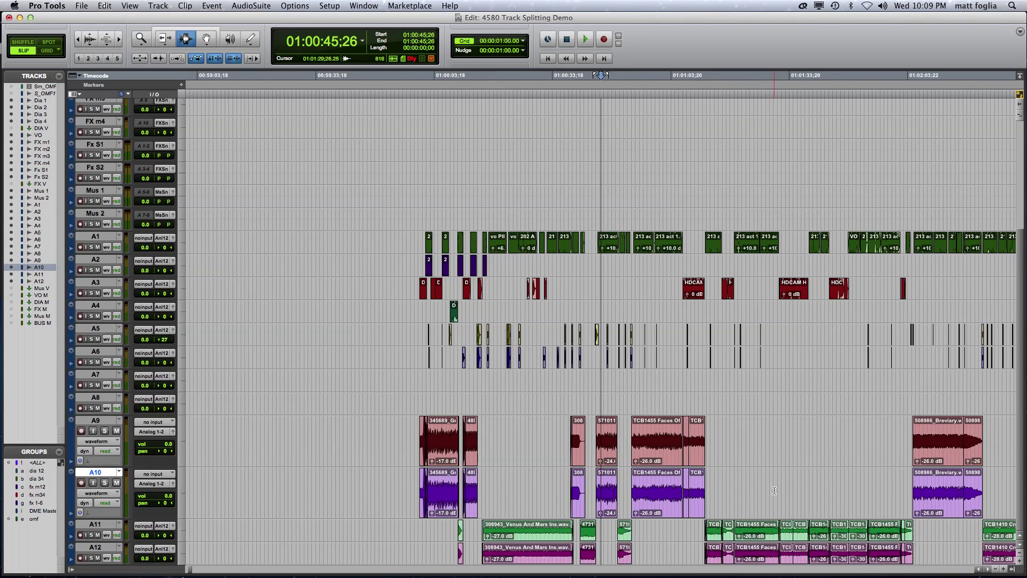
pyautogui.click(789, 528)
pyautogui.press('super+bracketright')
pyautogui.press('super+bracketright')
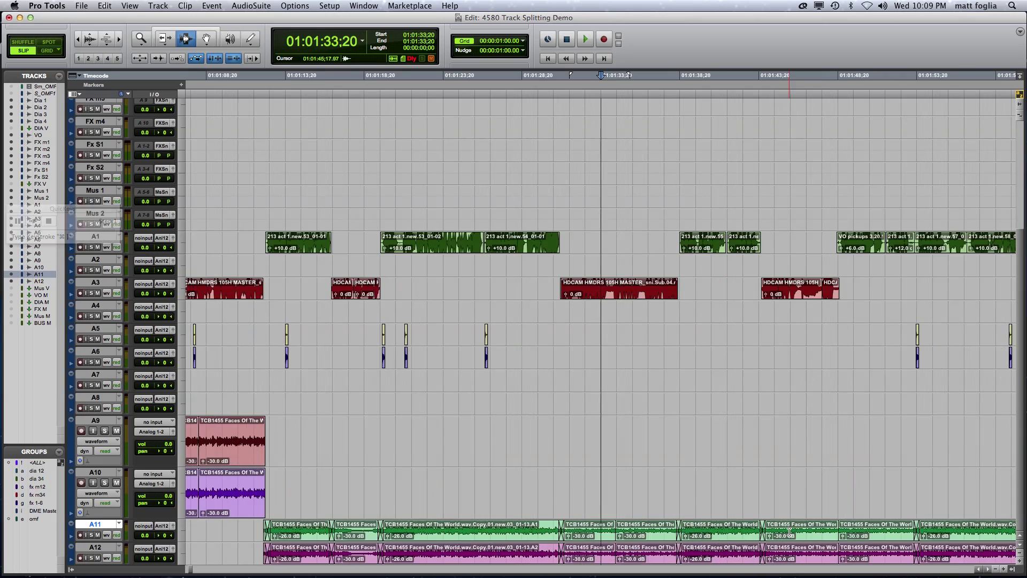
# Enlarge tracks A11 and A12 to the same height as A9 and A10
pyautogui.click(113, 547)
pyautogui.keyDown('shift'); pyautogui.click(96, 420); pyautogui.keyUp('shift')
pyautogui.click(184, 442)
pyautogui.click(184, 442)
pyautogui.scroll(-2, 444, 485)
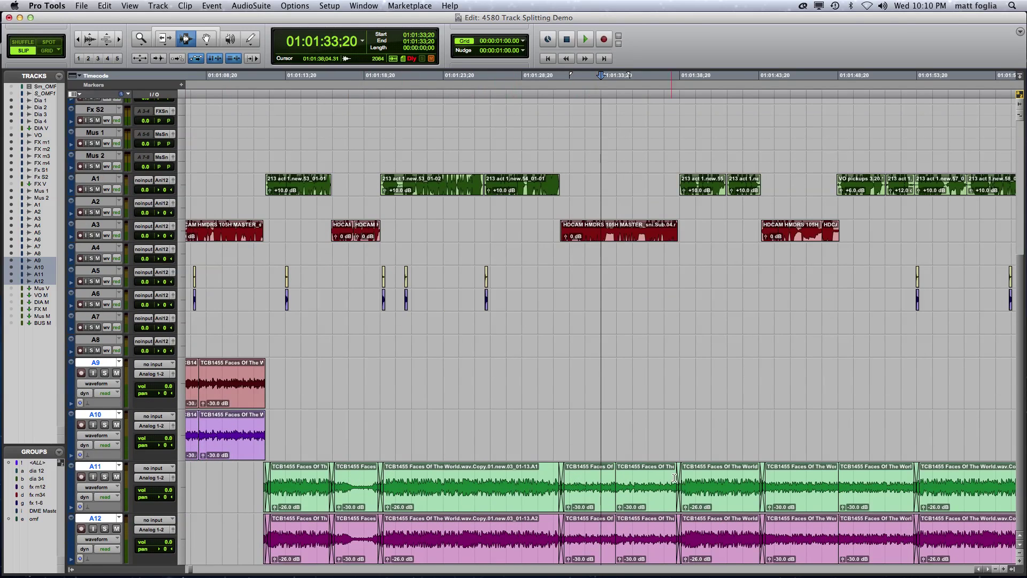
# Review the music edits on tracks A9 to A12 by moving forward along A11 from about 01:02:00 to 01:04:35
pyautogui.click(963, 483)
pyautogui.press('Tab')
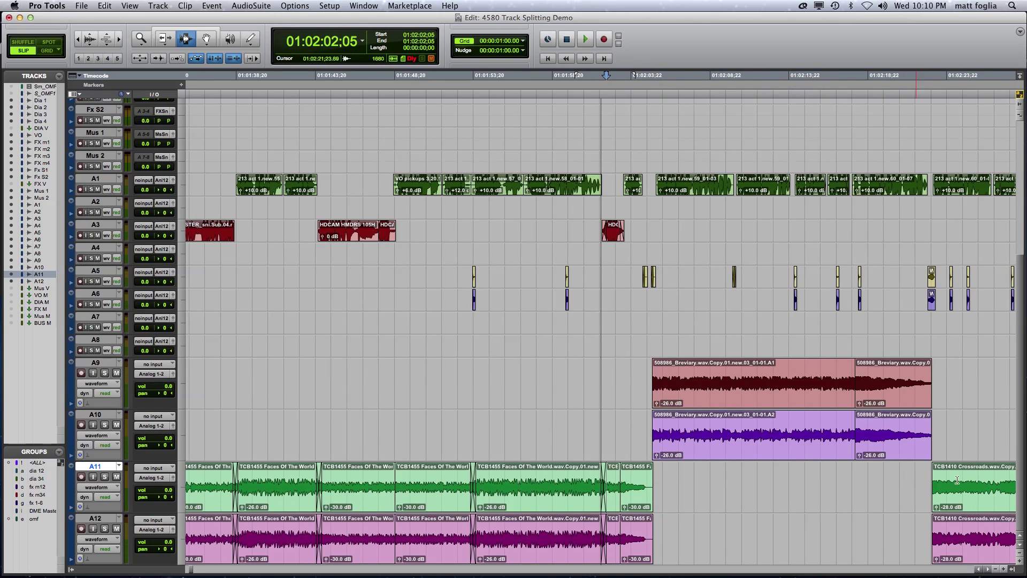
pyautogui.press('Tab')
pyautogui.press('Tab')
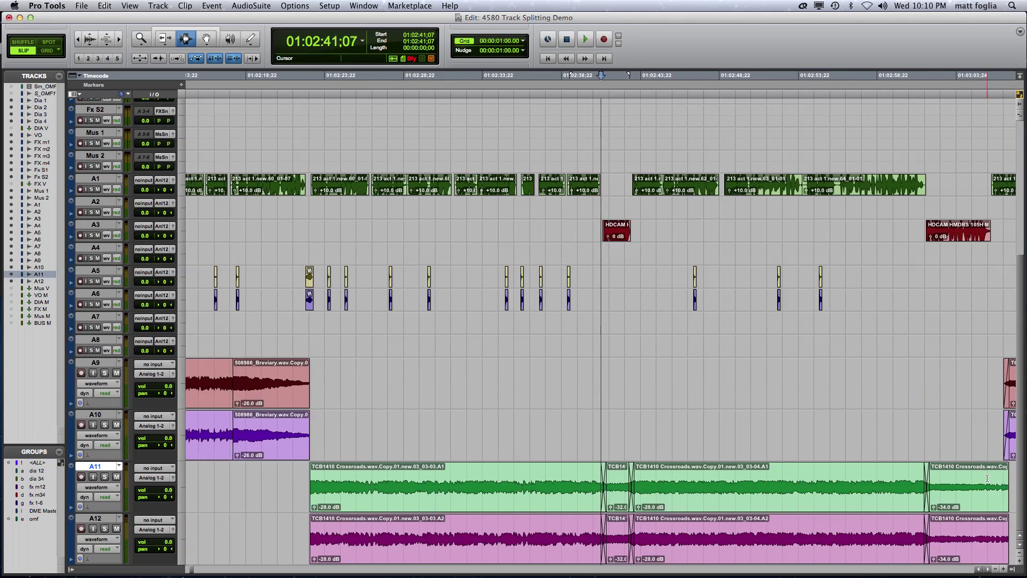
pyautogui.press('r')
pyautogui.press('r')
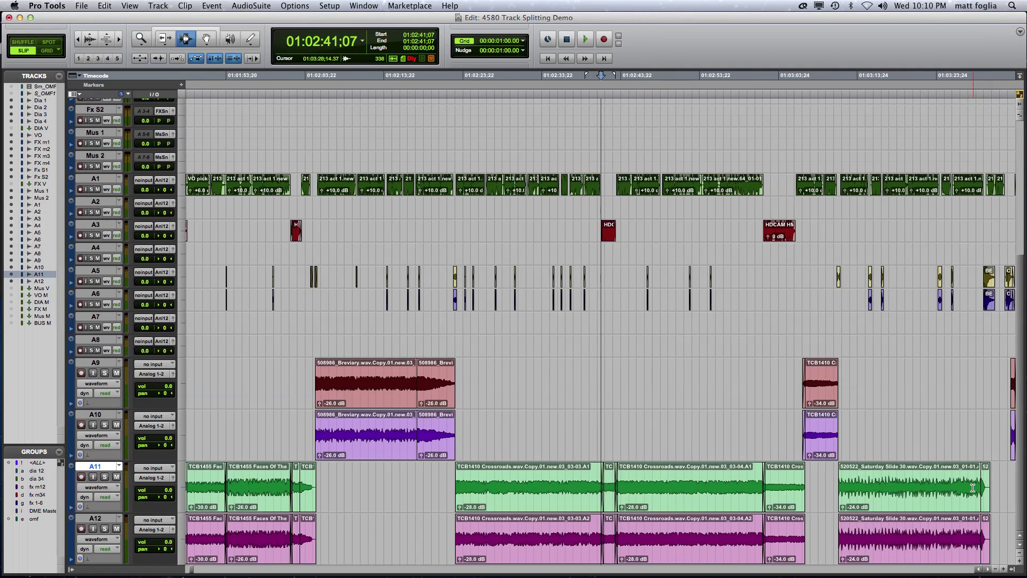
pyautogui.press('Tab')
pyautogui.press('Tab')
pyautogui.press('Tab')
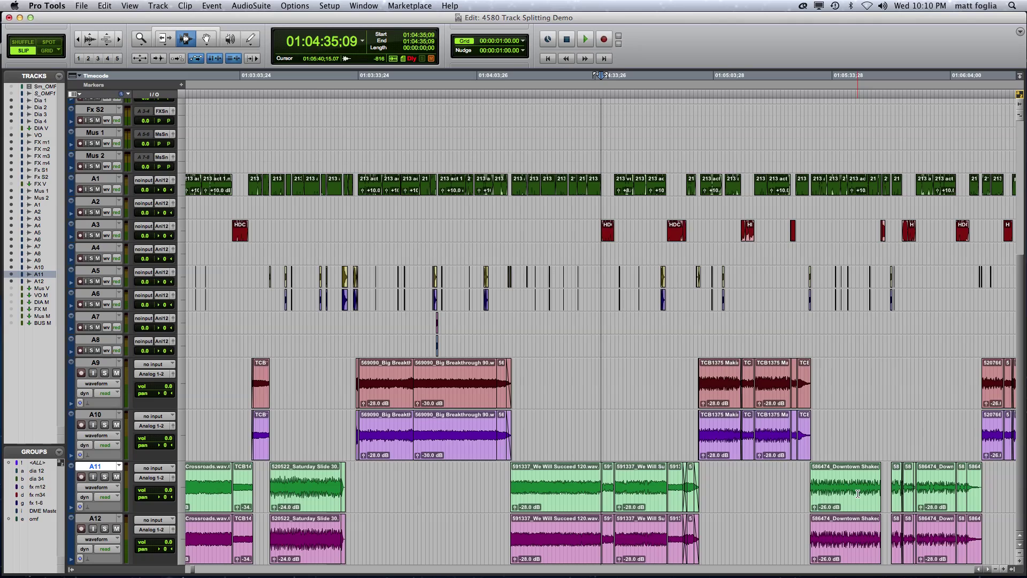
# Select the empty gap on track A11 between the two Downtown Shakedown music sections near 01:05:46
pyautogui.click(891, 488)
pyautogui.press('t')
pyautogui.press('t')
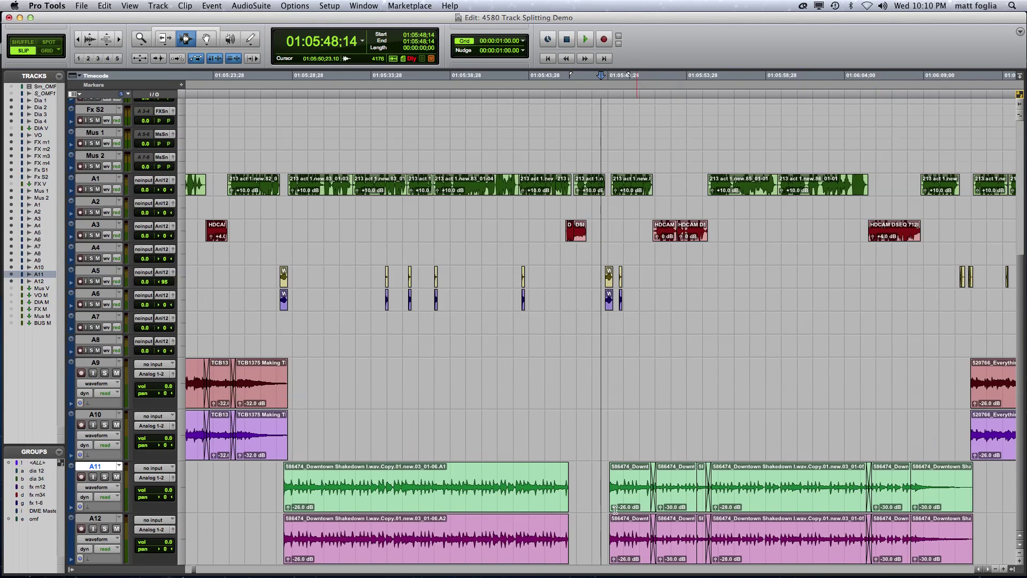
pyautogui.press('-')
pyautogui.hotkey('alt', 'Tab')
pyautogui.hotkey('shift', 'Tab')
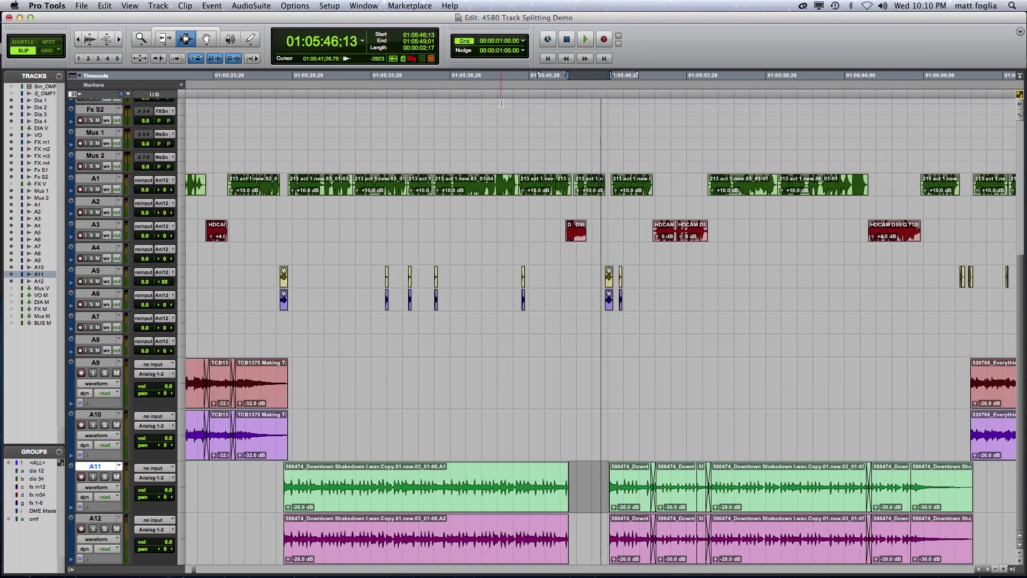
# Review the music edits on tracks A9 to A12 from the Downtown Shakedown gap to the short In And Out clip near 01:07:45
pyautogui.press('super+bracketleft')
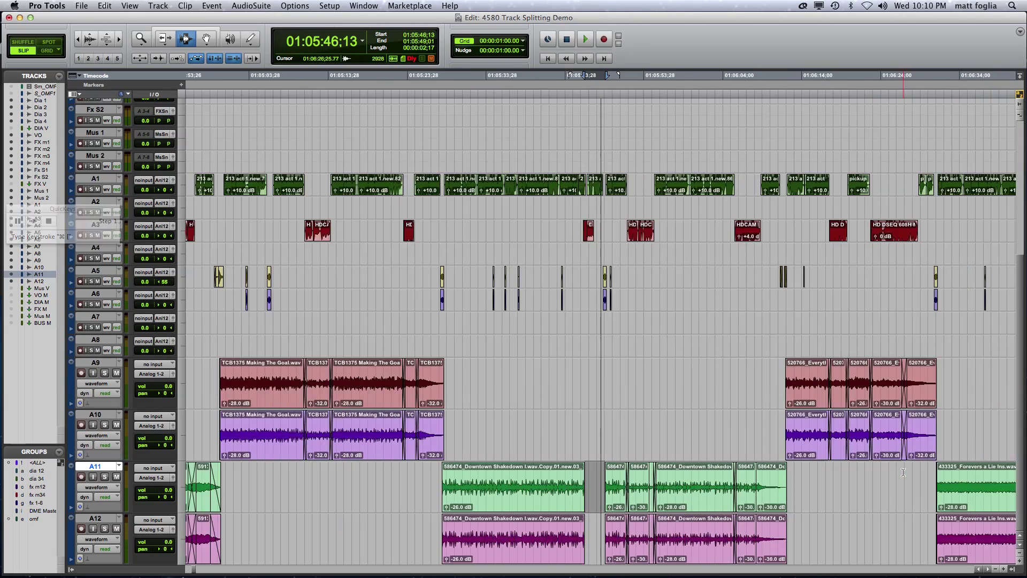
pyautogui.press('super+bracketleft')
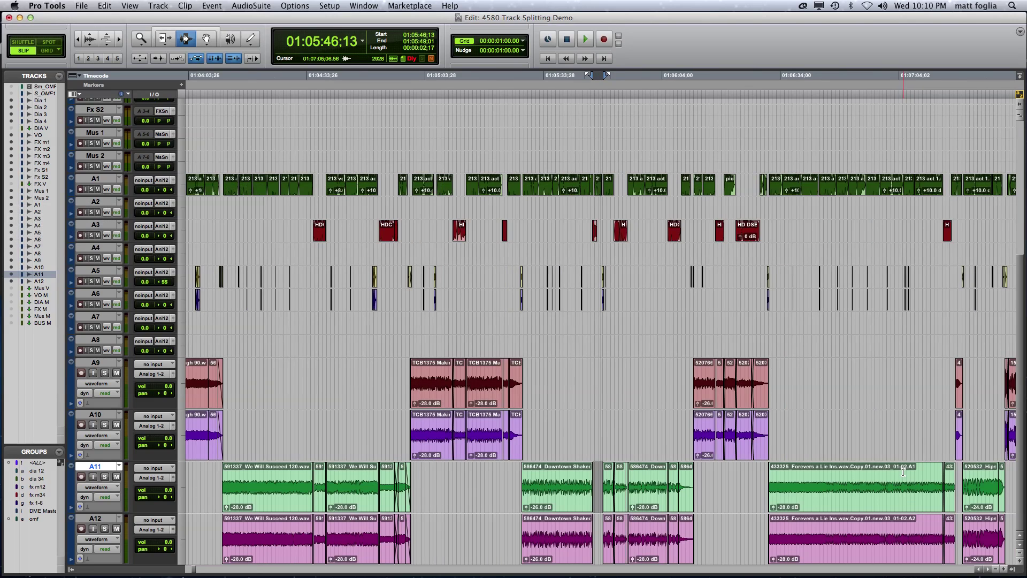
pyautogui.click(960, 448)
pyautogui.press('super+bracketright')
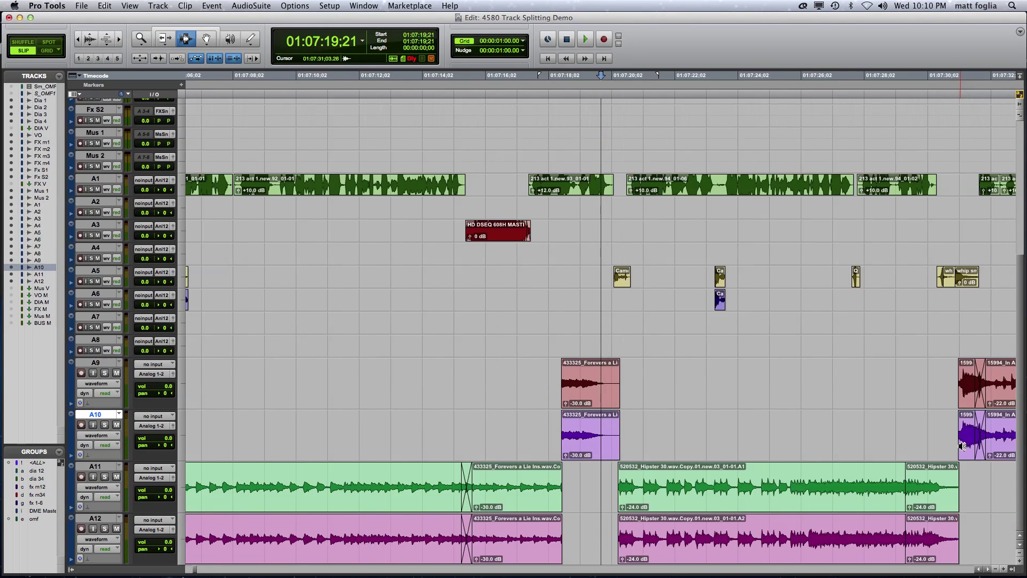
pyautogui.press('super+bracketleft')
pyautogui.press('super+bracketleft')
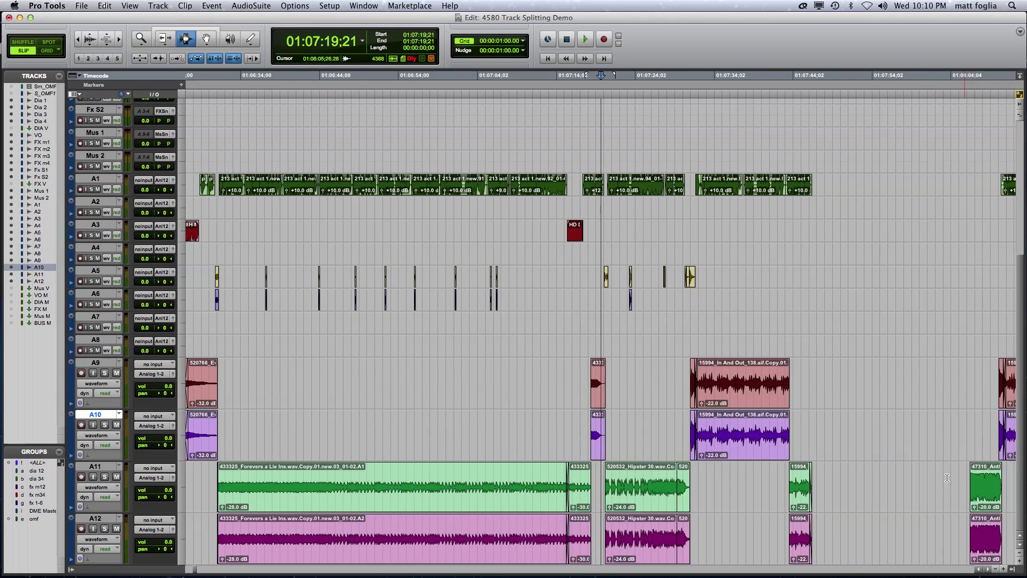
pyautogui.click(801, 486)
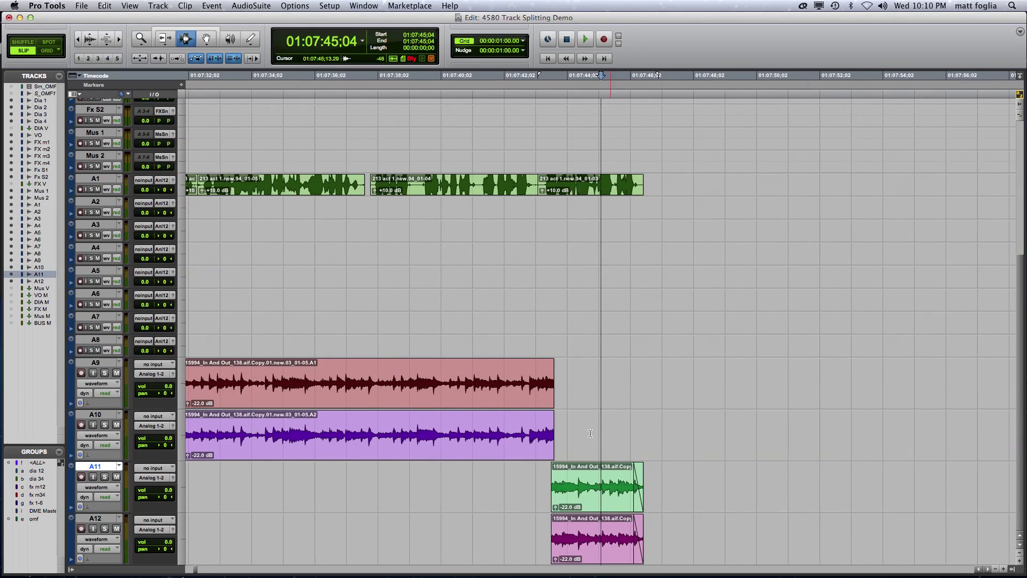
pyautogui.click(543, 435)
# Inspect the In And Out crossfade on track A9 near 01:07:31 and the start of its continuation on A11 near 01:07:43
pyautogui.hotkey('alt', 'Tab')
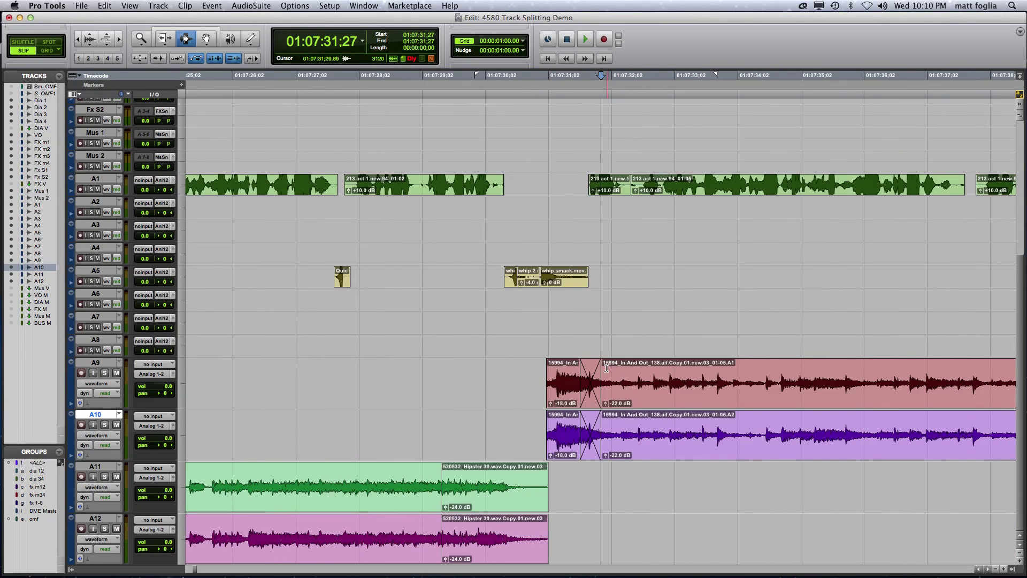
pyautogui.moveTo(608, 368); pyautogui.dragTo(629, 369)
pyautogui.press('super+bracketright')
pyautogui.press('super+bracketright')
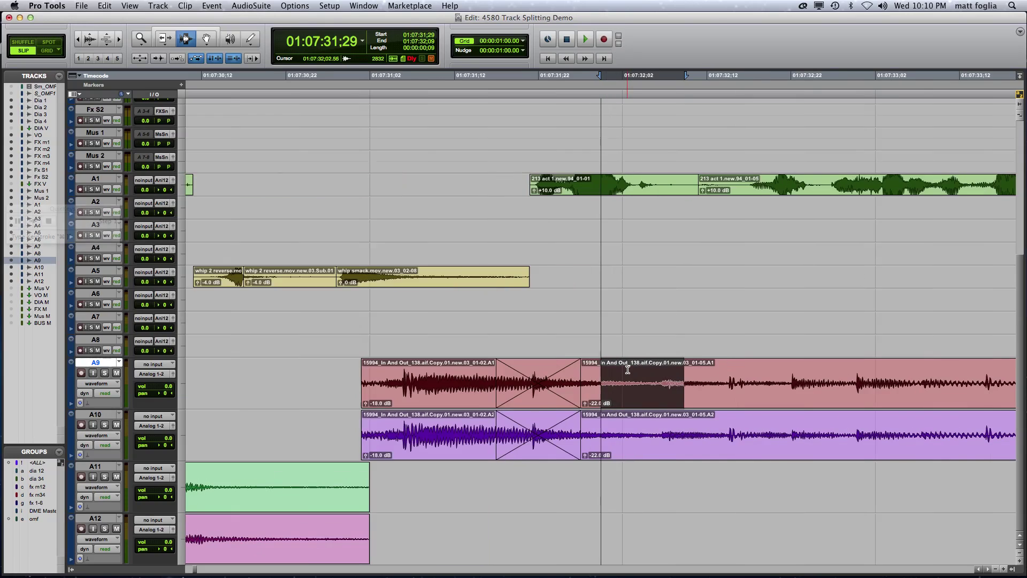
pyautogui.click(663, 477)
pyautogui.press('Tab')
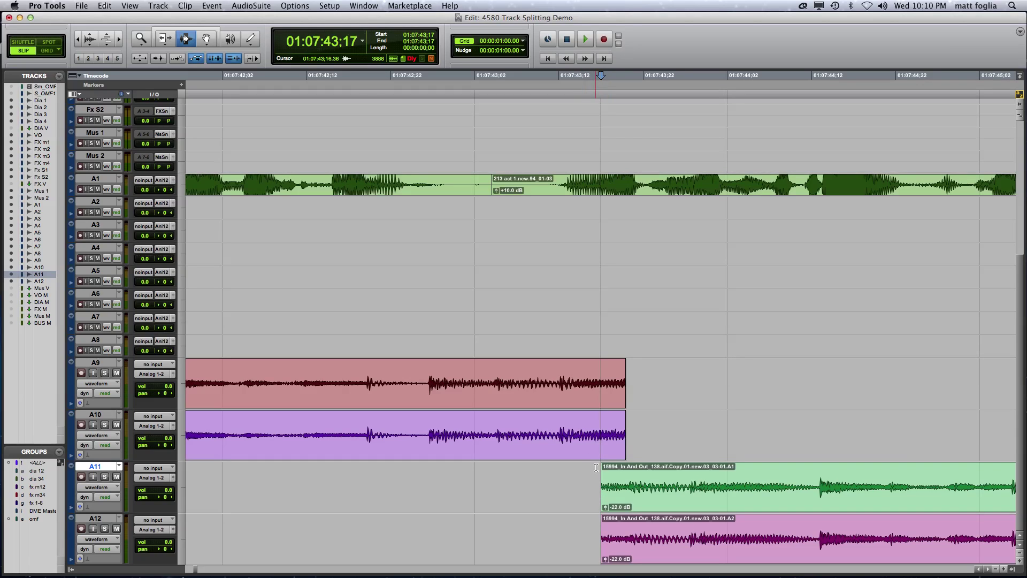
# Examine how the music clips on tracks A9 to A12 are laid out across the whole program and around the break after 01:07:43
pyautogui.press('super+bracketleft')
pyautogui.press('super+bracketleft')
pyautogui.press('super+bracketleft')
pyautogui.press('super+bracketleft')
pyautogui.press('super+bracketleft')
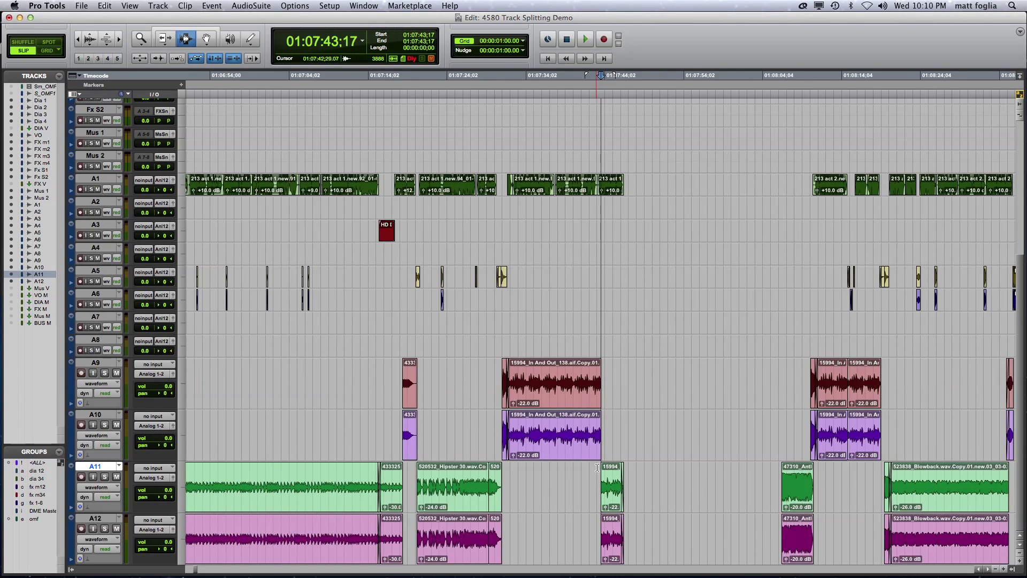
pyautogui.press('super+bracketleft')
pyautogui.press('super+bracketleft')
pyautogui.press('super+bracketleft')
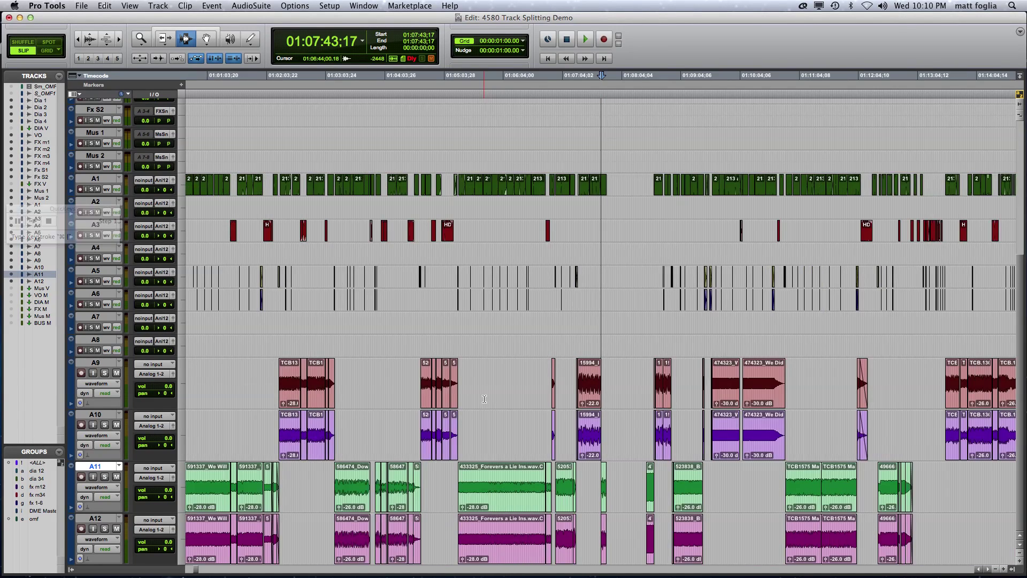
pyautogui.press('super+bracketleft')
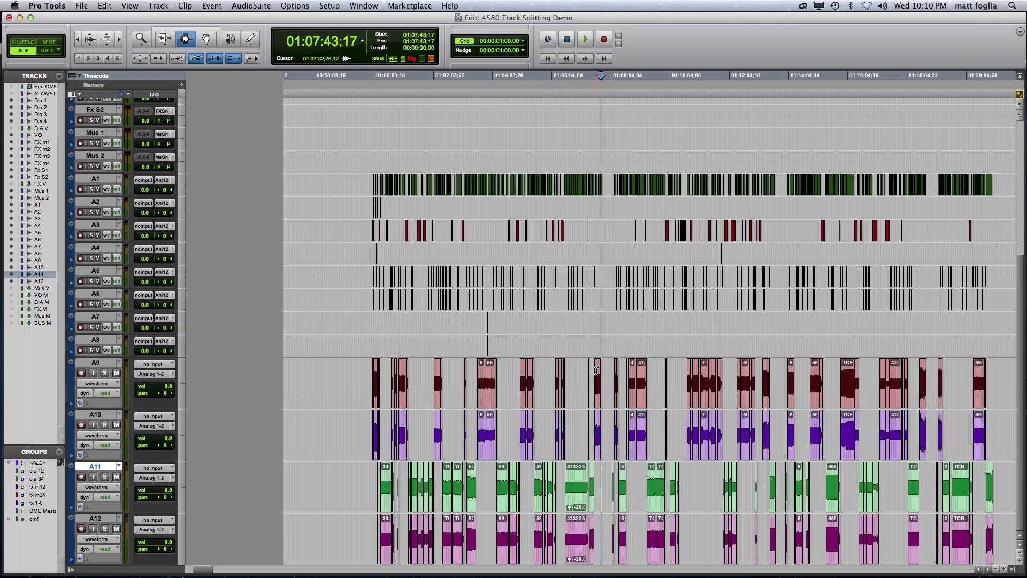
pyautogui.press('super+bracketright')
pyautogui.press('super+bracketright')
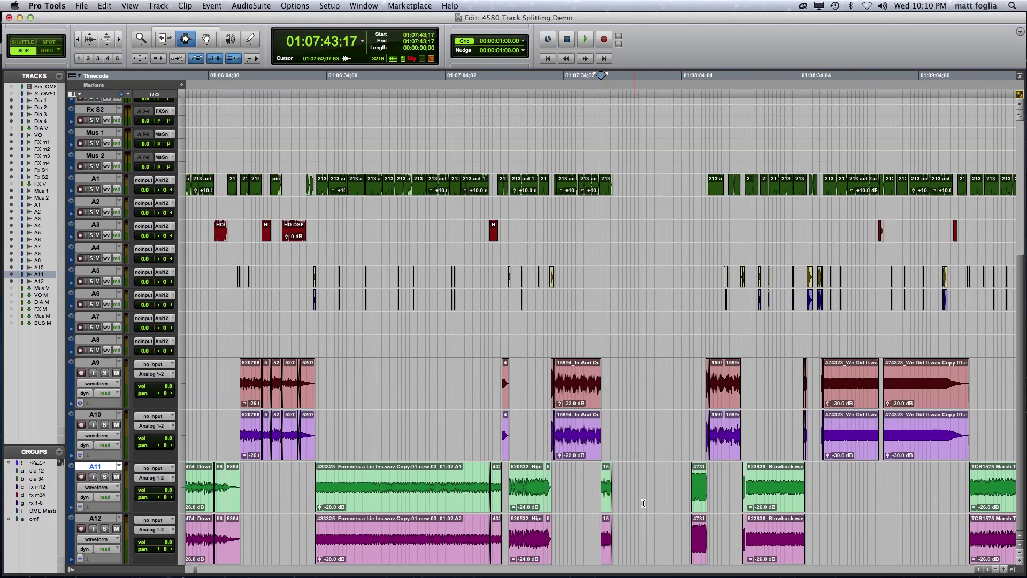
# Select the empty act break on track A11 from 01:07:46;15 to 01:08:06;17
pyautogui.press(';')
pyautogui.press('Tab')
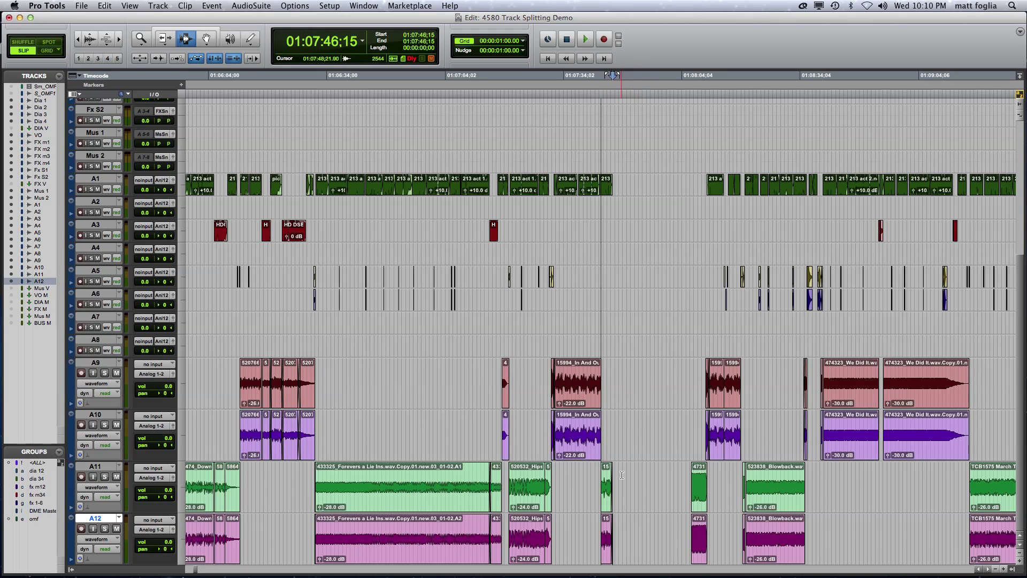
pyautogui.press('p')
pyautogui.hotkey('shift', 'Tab')
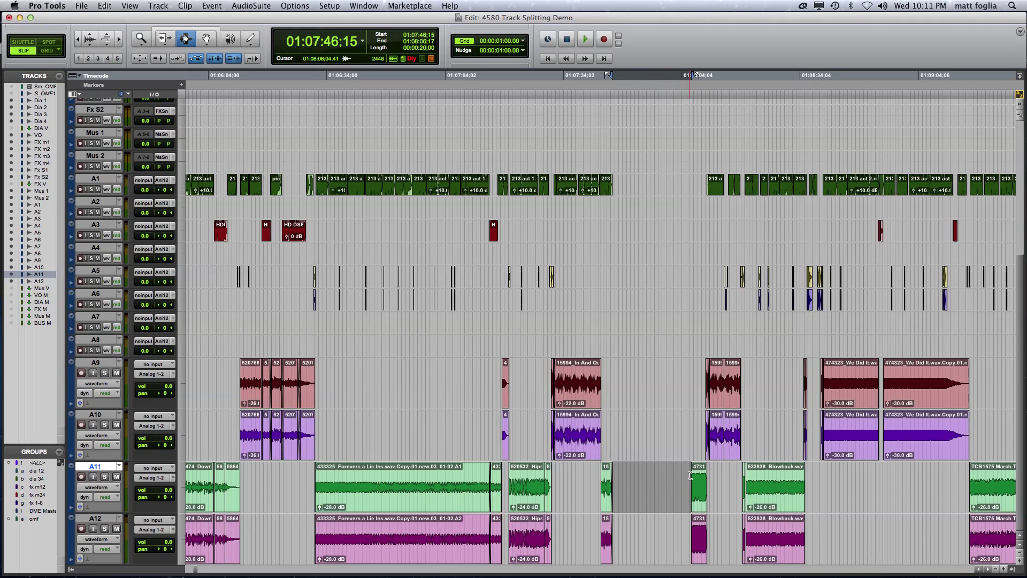
# Place the edit cursor on track A12 at 01:07:46;15, where the first act's music ends
pyautogui.press('super+bracketleft')
pyautogui.press('super+bracketleft')
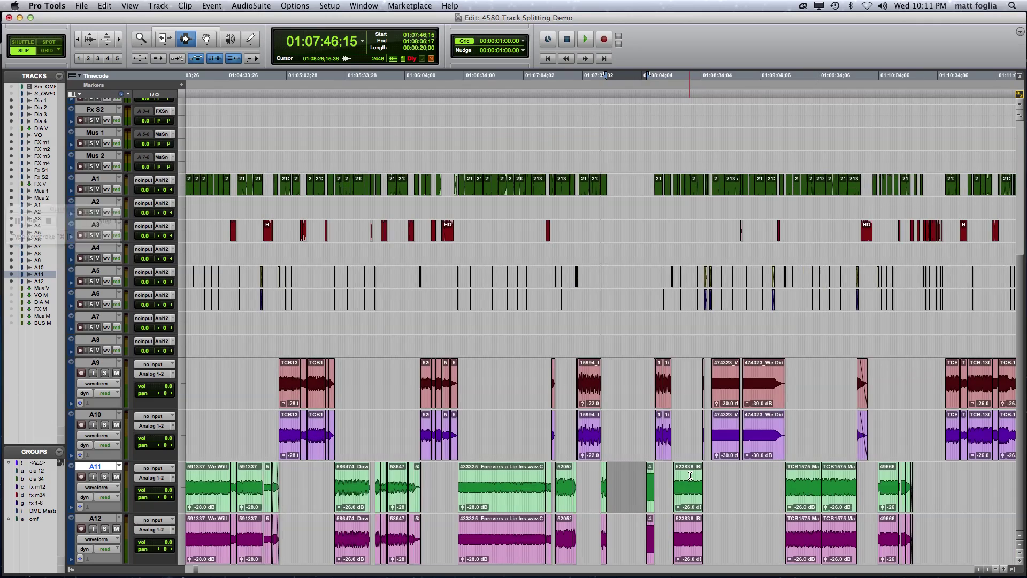
pyautogui.click(609, 483)
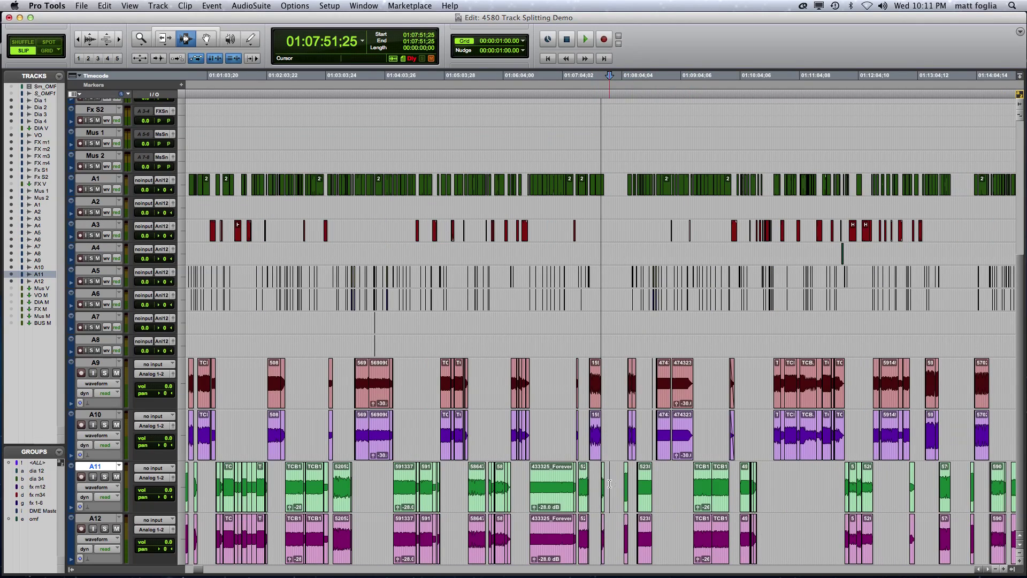
pyautogui.click(612, 526)
pyautogui.press('super+bracketleft')
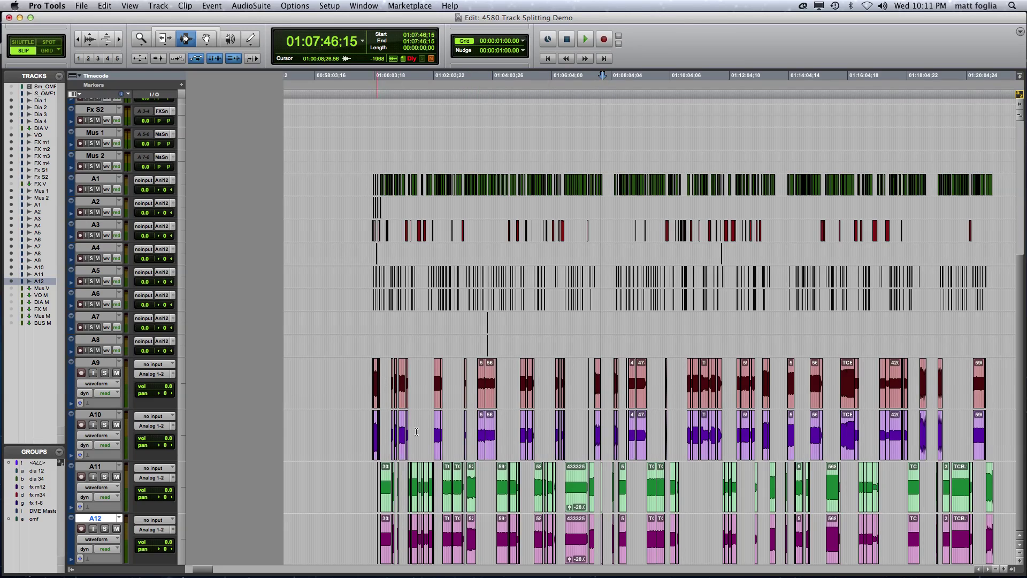
pyautogui.press('super+bracketright')
pyautogui.press('super+bracketright')
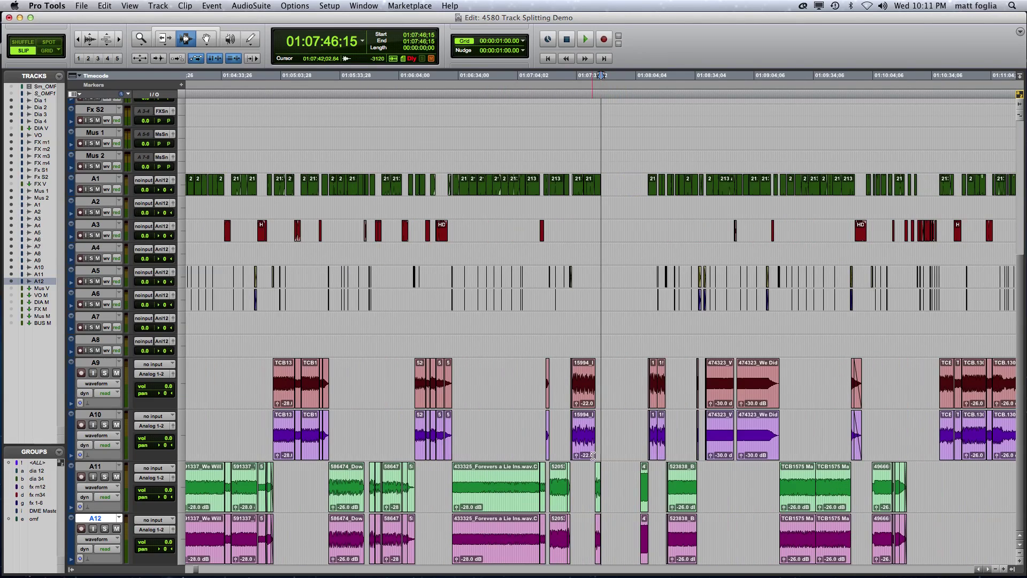
pyautogui.press('super+bracketleft')
pyautogui.press('super+bracketleft')
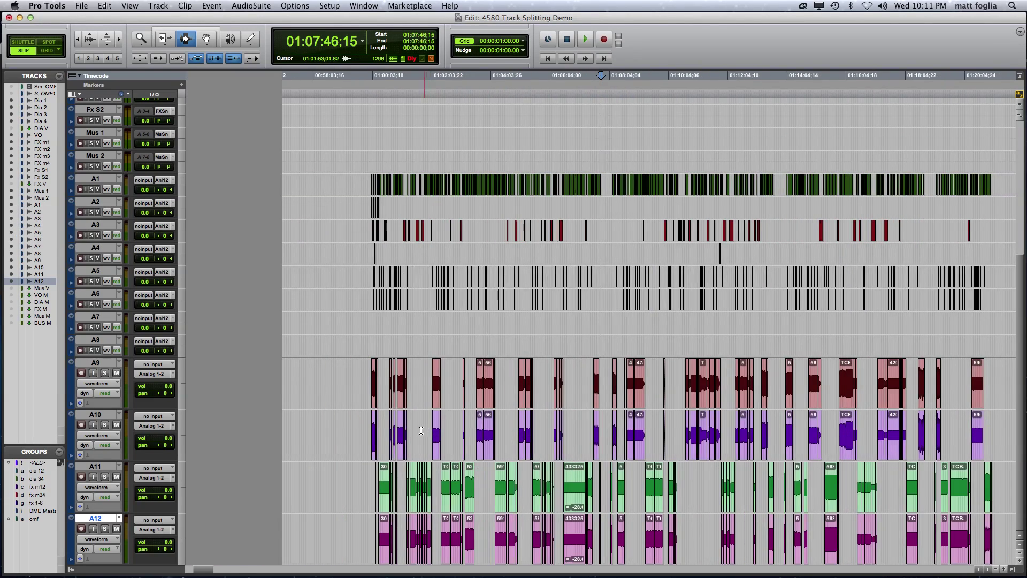
# Move the first act's music on tracks A9 to A12, from 01:00:00;00 to 01:07:46;15, onto Mus 1 and Mus 2 in sync
pyautogui.keyDown('super'); pyautogui.click(371, 438); pyautogui.keyUp('super')
pyautogui.keyDown('shift'); pyautogui.click(372, 437); pyautogui.keyUp('shift')
pyautogui.press('super+bracketright')
pyautogui.press('super+bracketright')
pyautogui.press('super+bracketright')
pyautogui.press('super+bracketright')
pyautogui.press('super+bracketright')
pyautogui.press('super+bracketright')
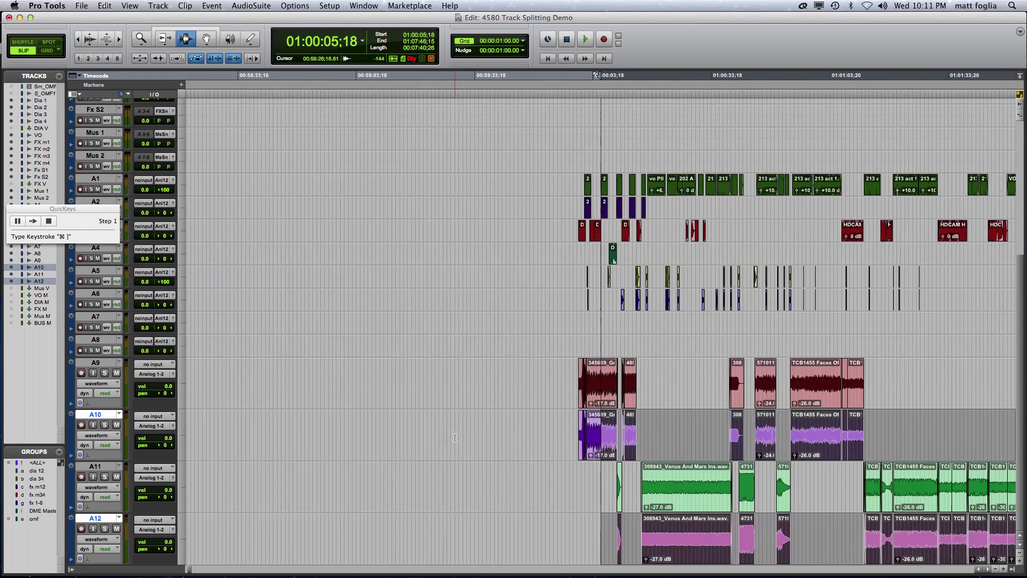
pyautogui.keyDown('shift'); pyautogui.click(441, 437); pyautogui.keyUp('shift')
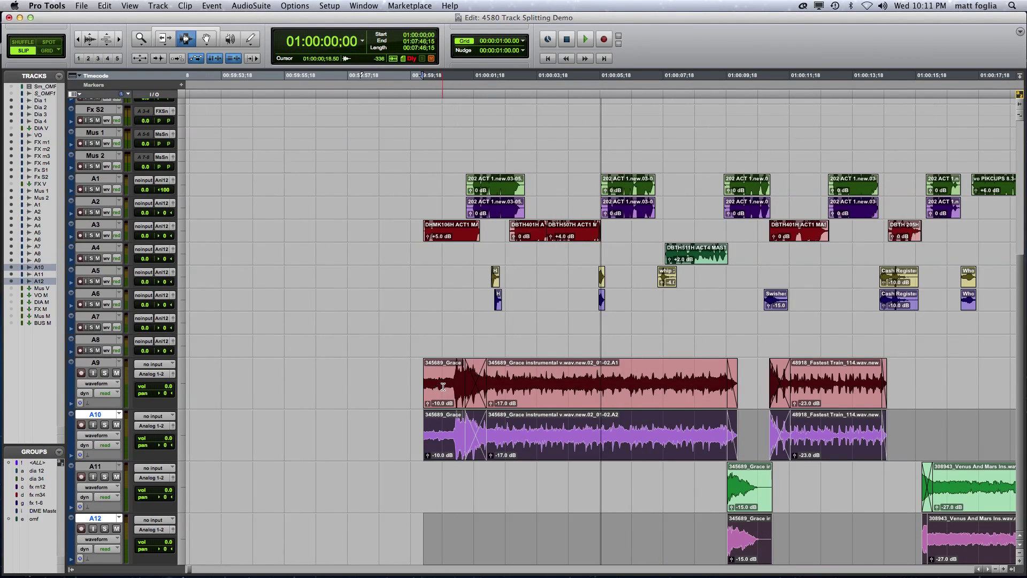
pyautogui.hotkey('shift', 'p')
pyautogui.keyDown('shift'); pyautogui.click(449, 494); pyautogui.keyUp('shift')
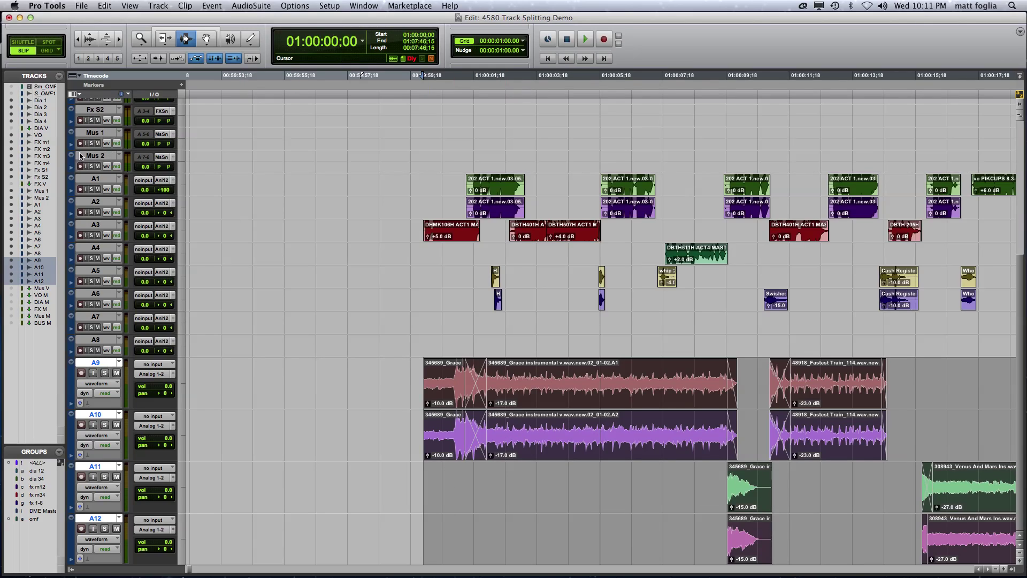
pyautogui.press('F8')
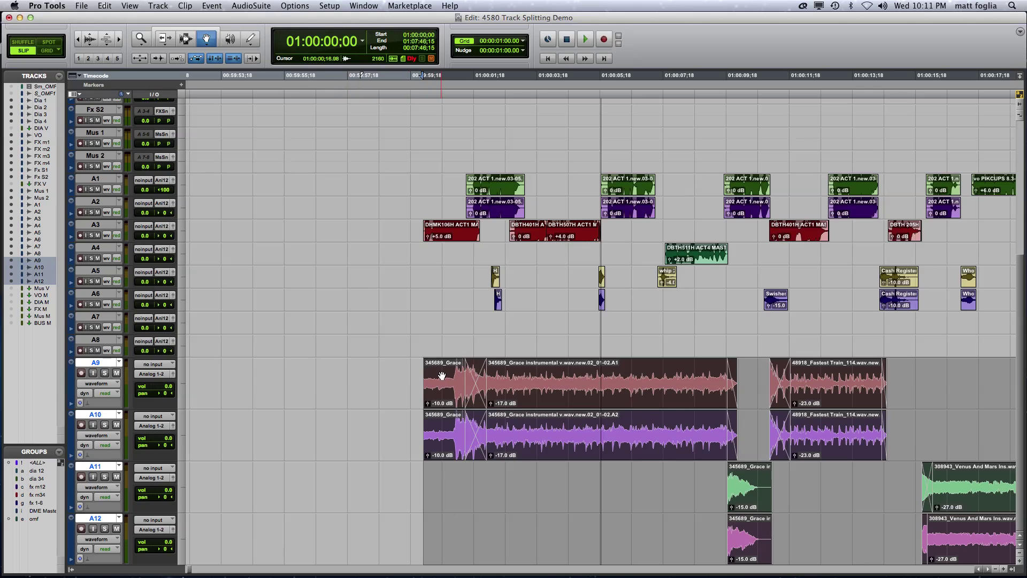
pyautogui.moveTo(443, 376)
pyautogui.mouseDown()
pyautogui.moveTo(383, 375)
pyautogui.moveTo(423, 375)
pyautogui.mouseUp()
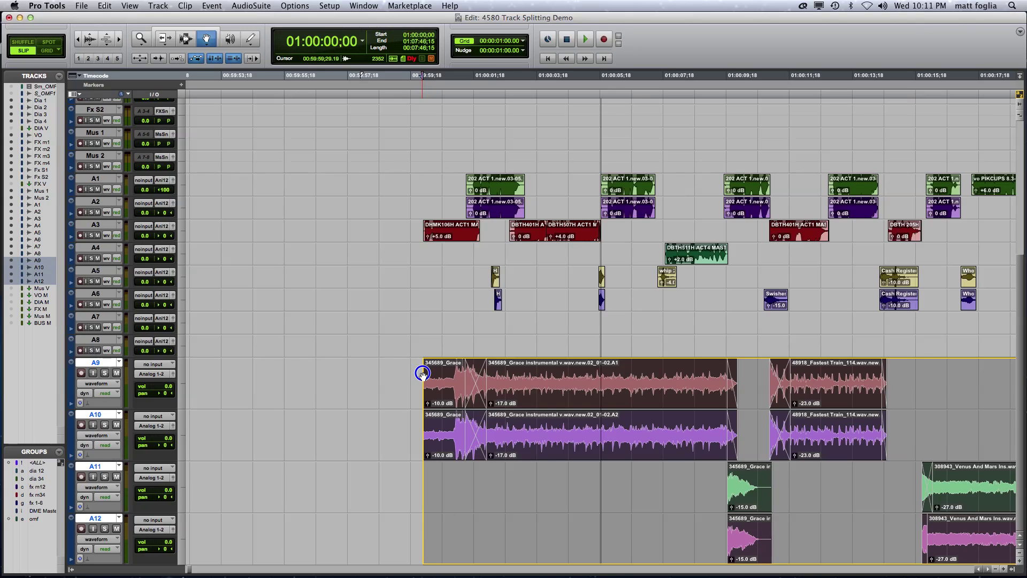
pyautogui.moveTo(423, 374); pyautogui.dragTo(451, 134)
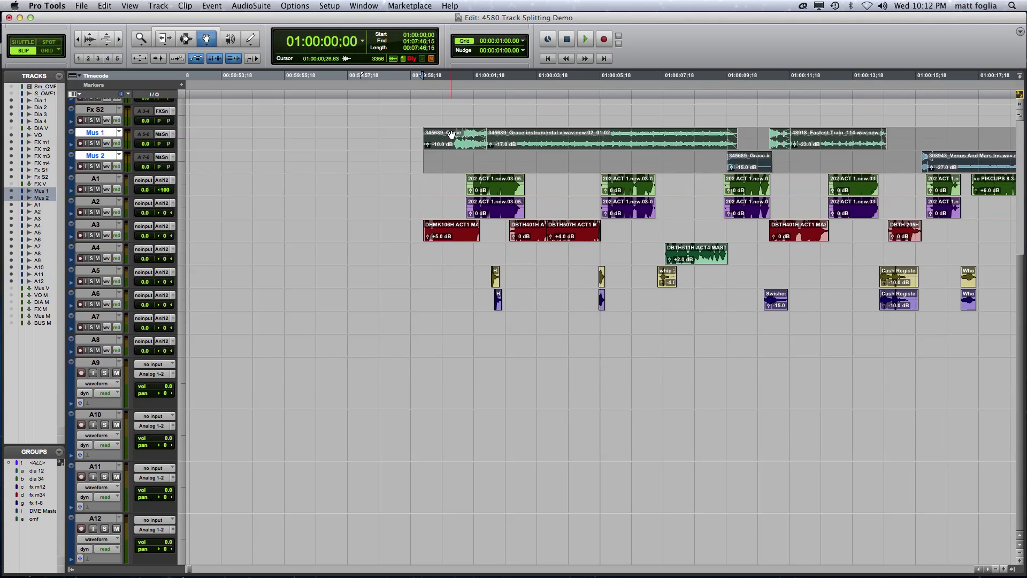
# Locate the start of the first remaining music clip on track A10 at 01:08:10;07
pyautogui.press('super+bracketleft')
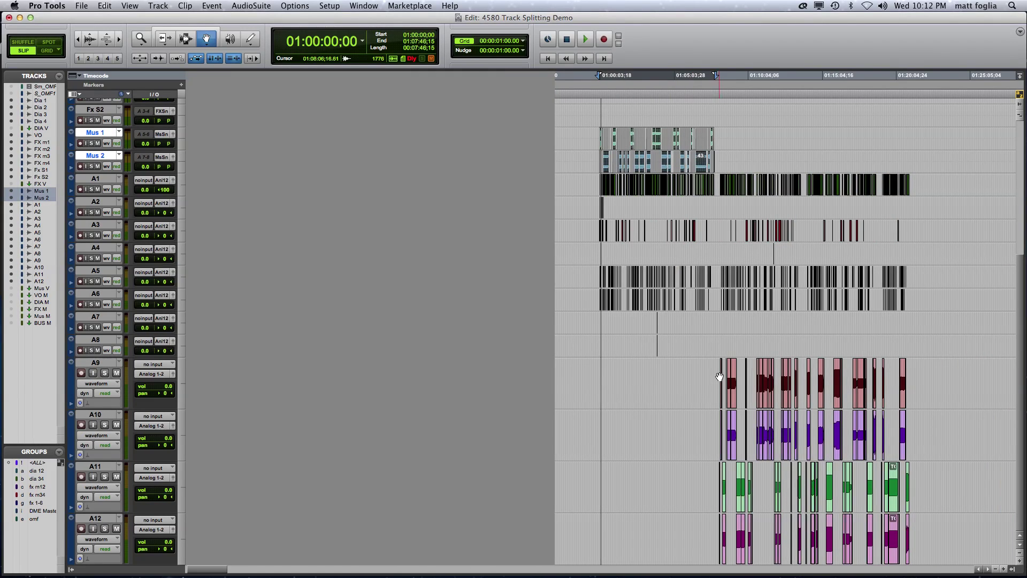
pyautogui.press('F7')
pyautogui.click(720, 378)
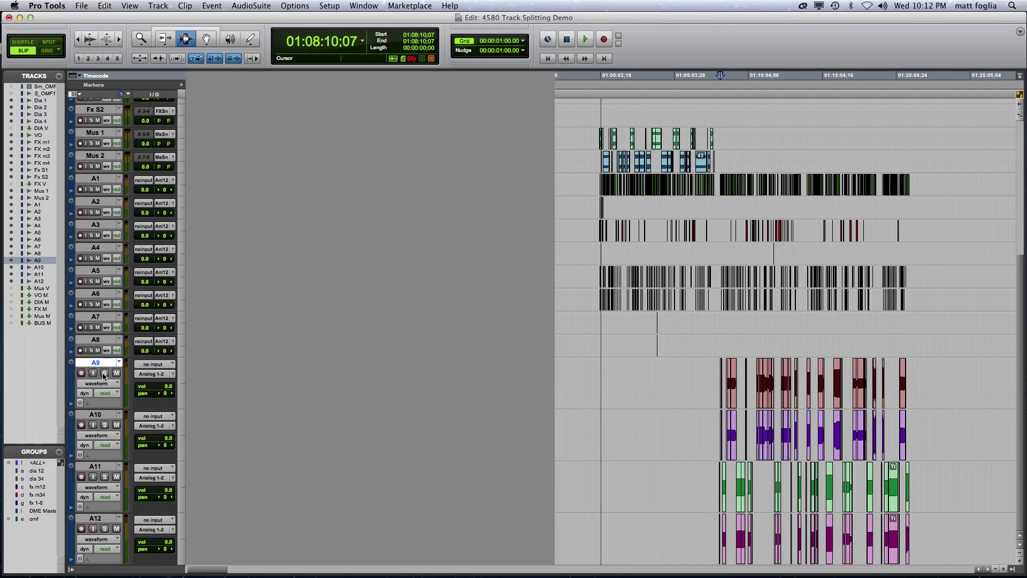
pyautogui.click(707, 430)
pyautogui.press('Tab')
pyautogui.press('super+bracketright')
pyautogui.press('super+bracketright')
pyautogui.press('super+bracketright')
pyautogui.press('super+bracketright')
pyautogui.press('super+bracketright')
pyautogui.press('super+bracketright')
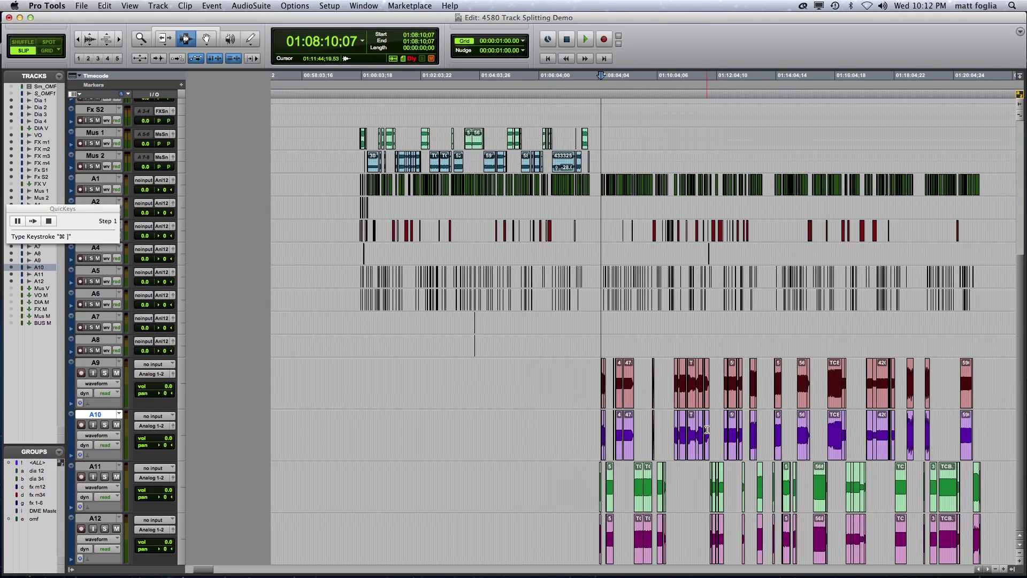
# Move all remaining music on tracks A9 to A12, from 01:08:06;17 to 01:21:05;01, onto Mus 1 and Mus 2 in sync
pyautogui.click(511, 544)
pyautogui.press('Tab')
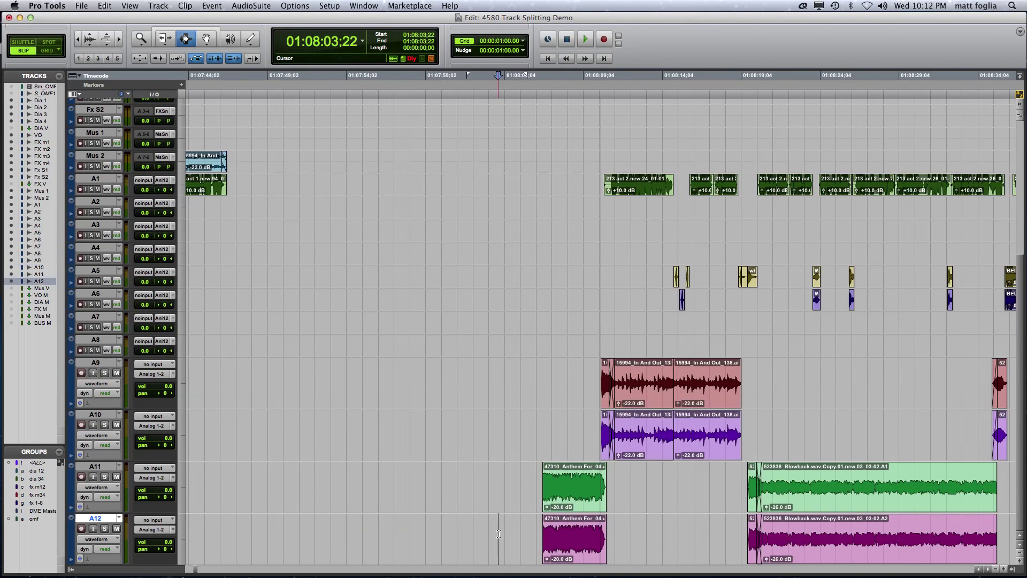
pyautogui.hotkey('alt', 'shift', 'Return')
pyautogui.hotkey('shift', 'p')
pyautogui.hotkey('shift', 'p')
pyautogui.hotkey('shift', 'p')
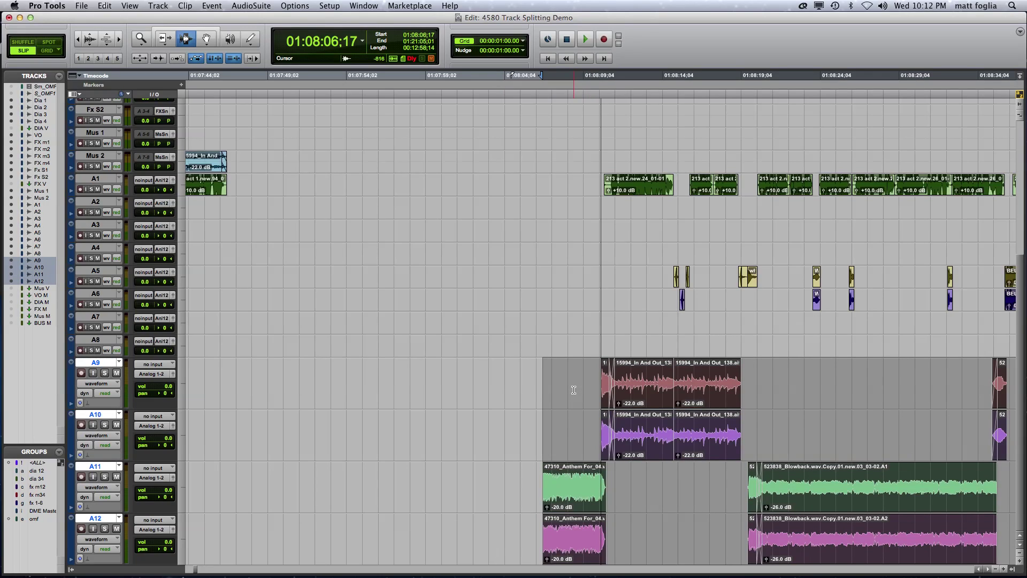
pyautogui.press('F8')
pyautogui.moveTo(648, 377); pyautogui.dragTo(654, 143)
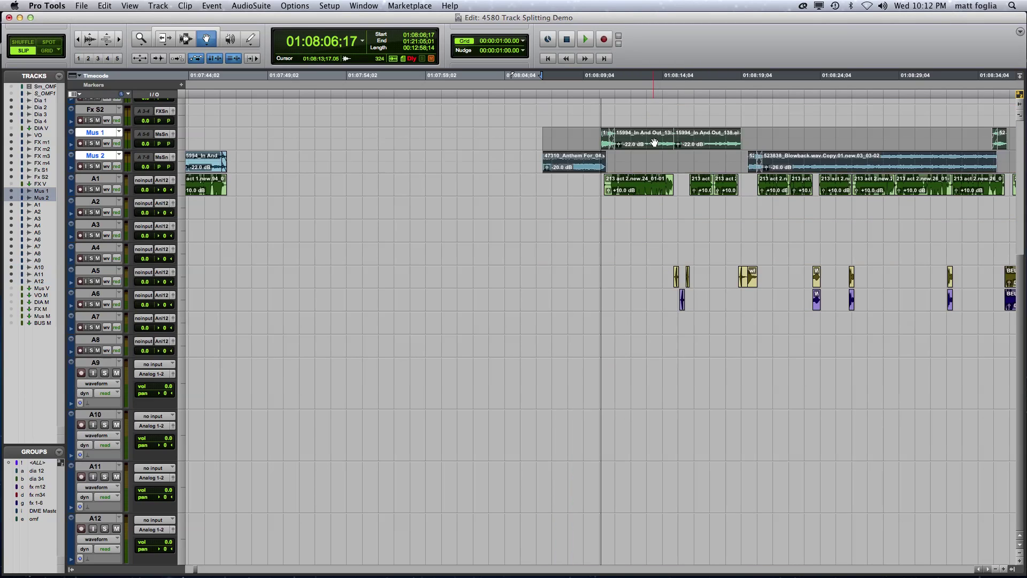
# Select the emptied tracks A9 to A12 over the whole program length, from 00:59:10;09 to 01:28:07;02
pyautogui.press('super+bracketleft')
pyautogui.press('super+bracketleft')
pyautogui.press('super+bracketleft')
pyautogui.press('super+bracketleft')
pyautogui.press('super+bracketleft')
pyautogui.press('super+bracketleft')
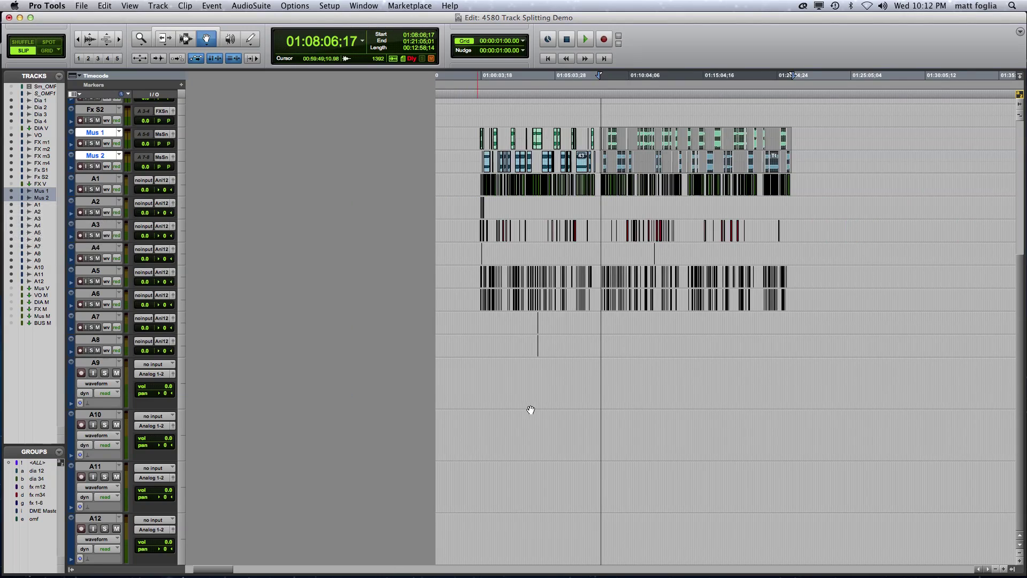
pyautogui.press('super+bracketleft')
pyautogui.press('super+bracketleft')
pyautogui.press('F7')
pyautogui.moveTo(569, 382); pyautogui.dragTo(674, 396)
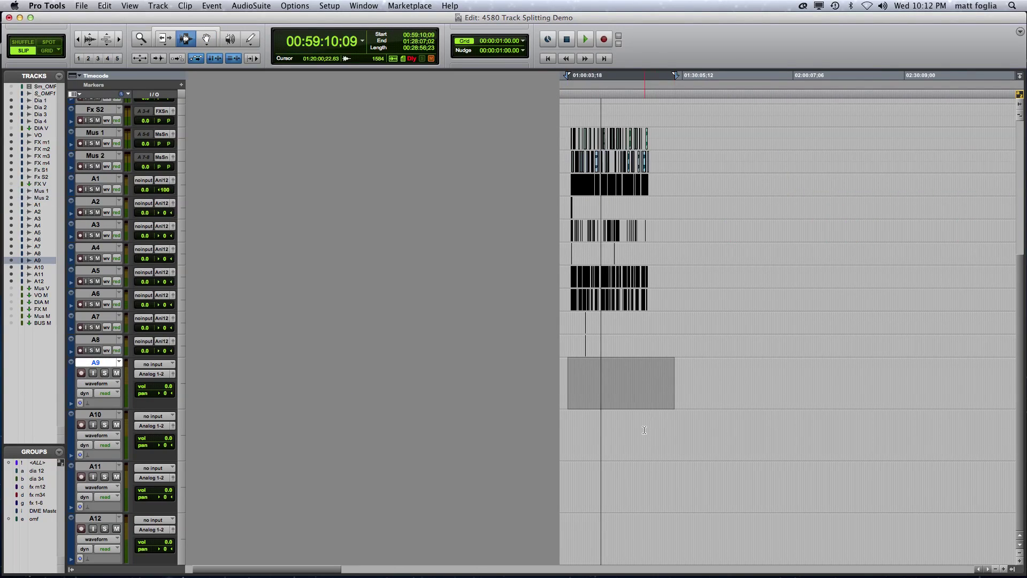
pyautogui.click(89, 519)
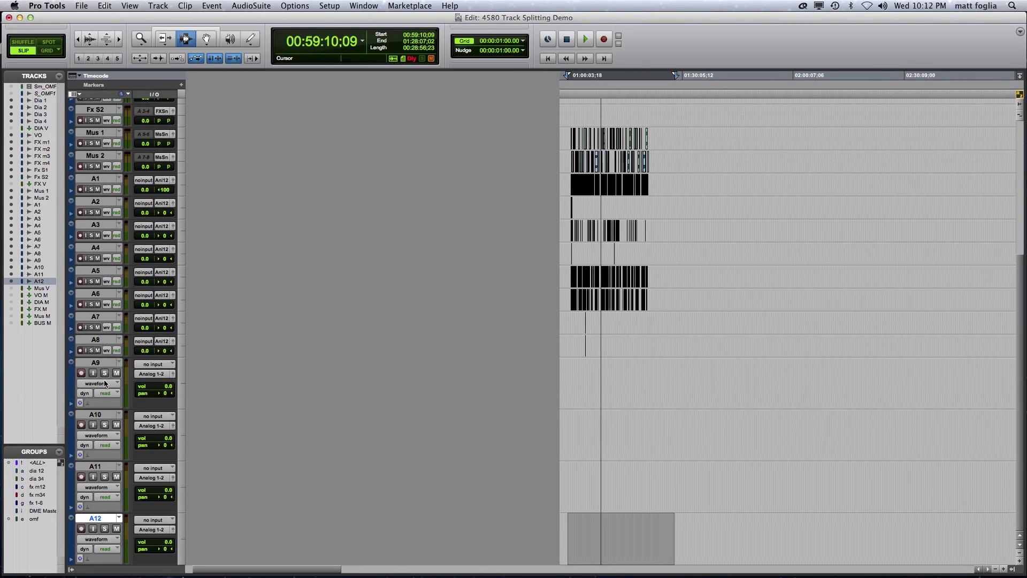
pyautogui.keyDown('shift'); pyautogui.click(105, 365); pyautogui.keyUp('shift')
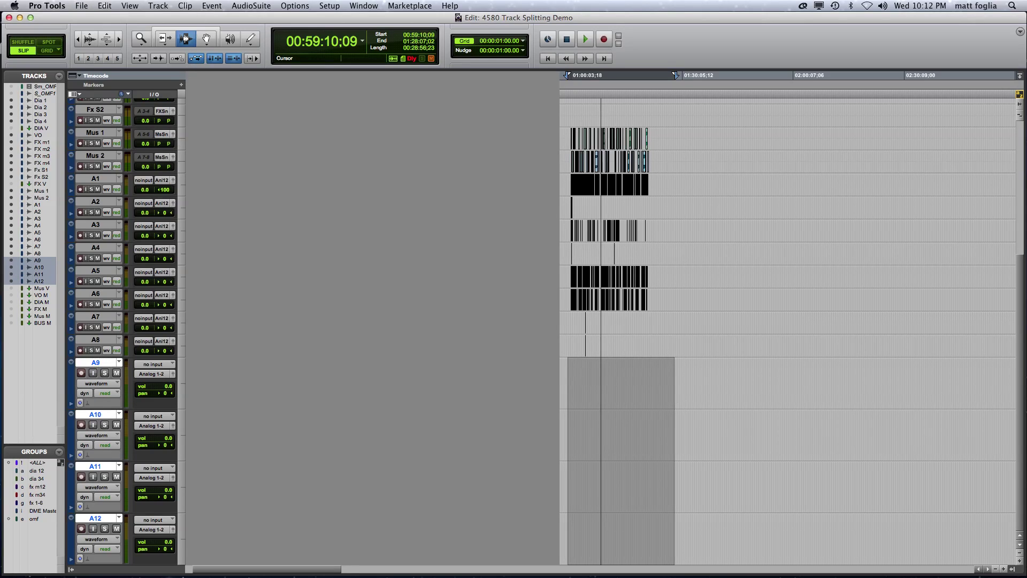
# Delete the emptied tracks A9 to A12 from the session while keeping their alternate playlists
pyautogui.click(157, 6)
pyautogui.click(166, 70)
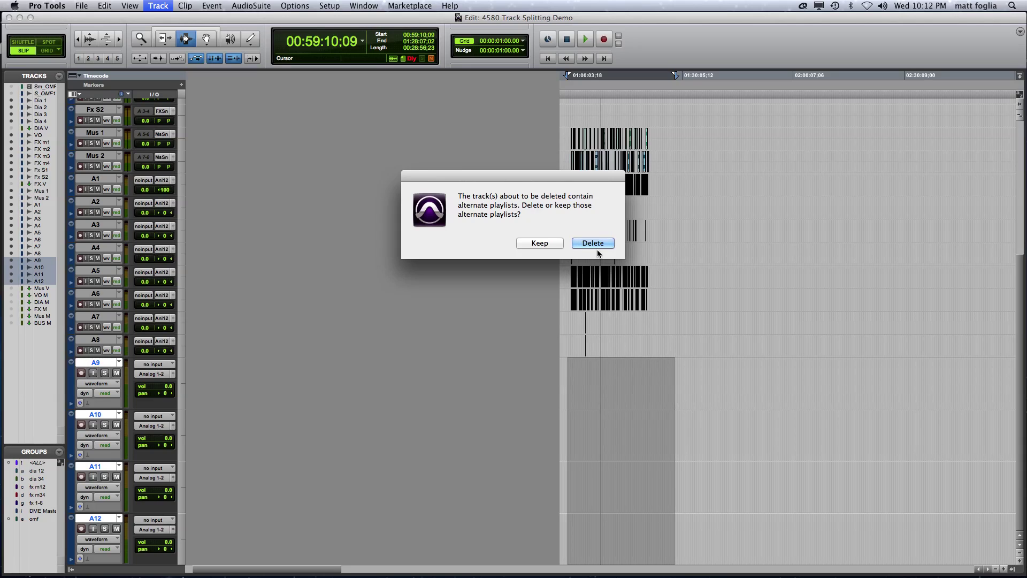
pyautogui.click(540, 244)
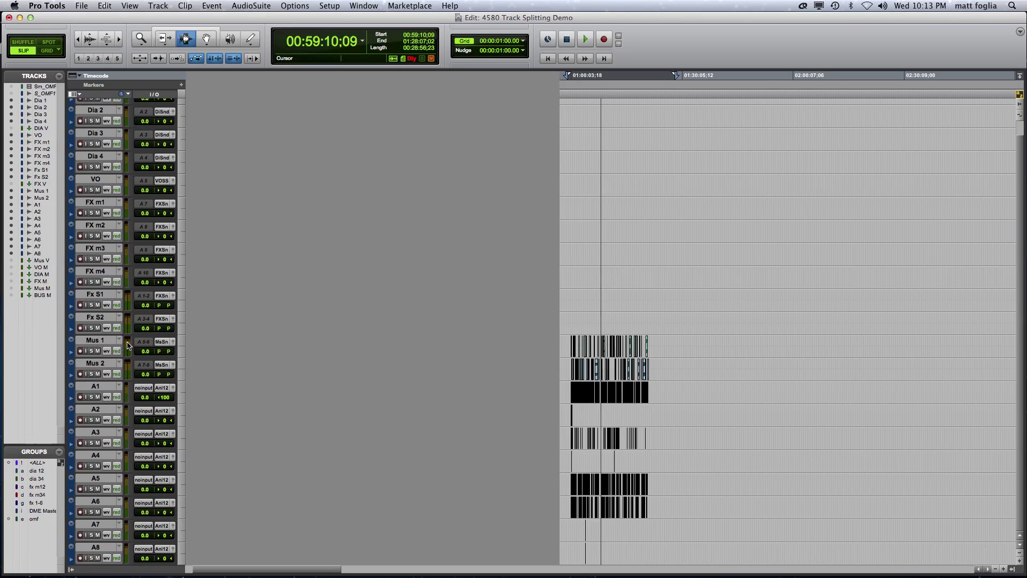
# Load the kept alternate playlists A10.01 onto track FX m4 and A9.01 onto track FX m3
pyautogui.click(122, 273)
pyautogui.moveTo(122, 278)
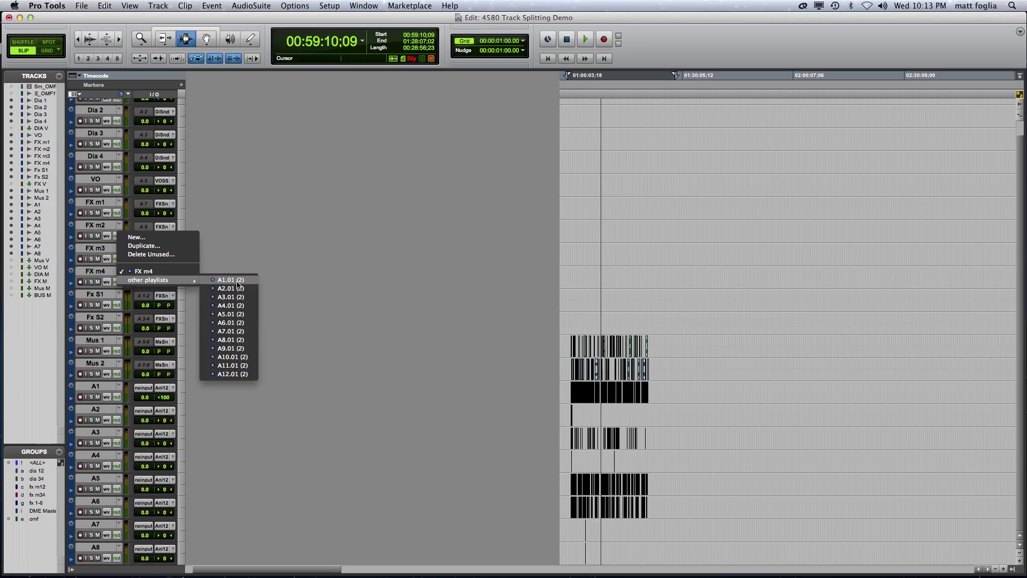
pyautogui.click(232, 357)
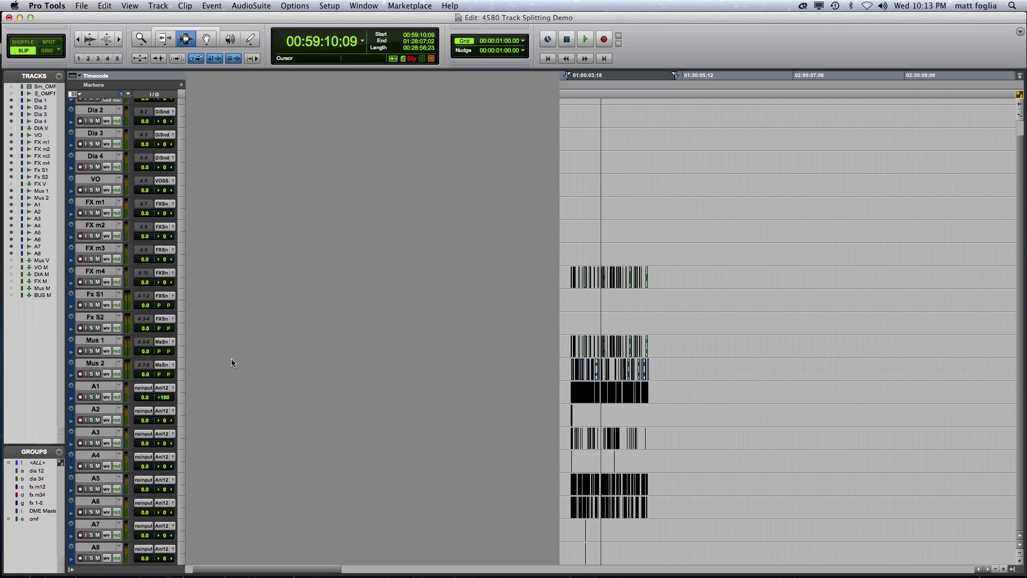
pyautogui.click(119, 247)
pyautogui.moveTo(177, 257)
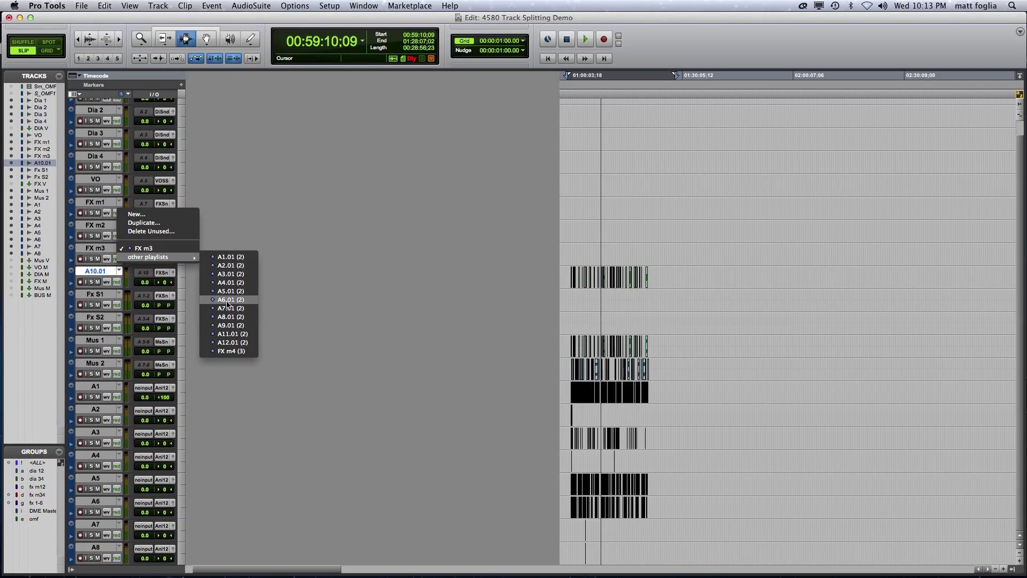
pyautogui.click(236, 324)
# Set tracks A9.01 and A10.01 to large height and magnify their music clips around 01:01:08;17
pyautogui.press('super+bracketright')
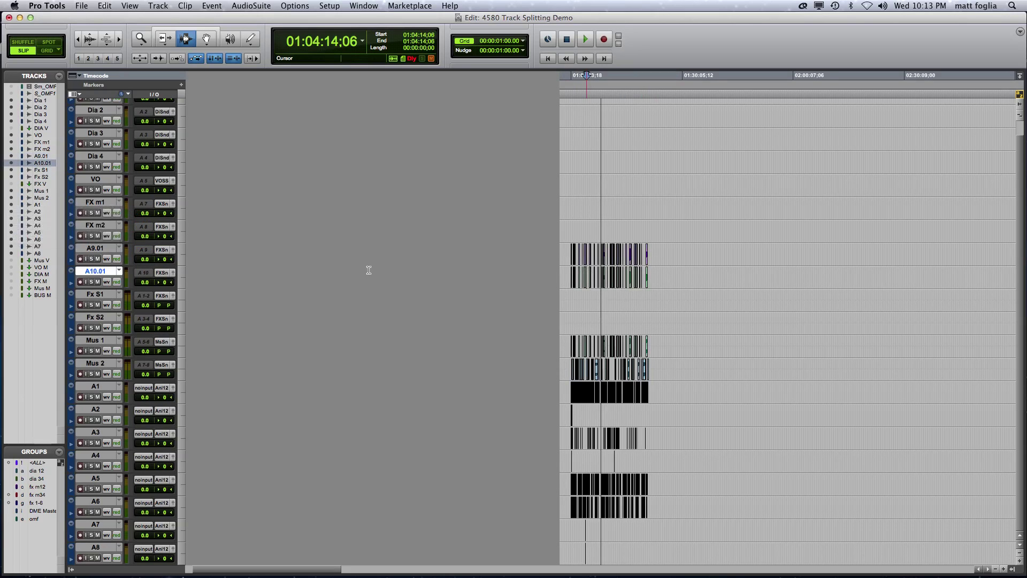
pyautogui.keyDown('shift'); pyautogui.click(109, 251); pyautogui.keyUp('shift')
pyautogui.click(182, 256)
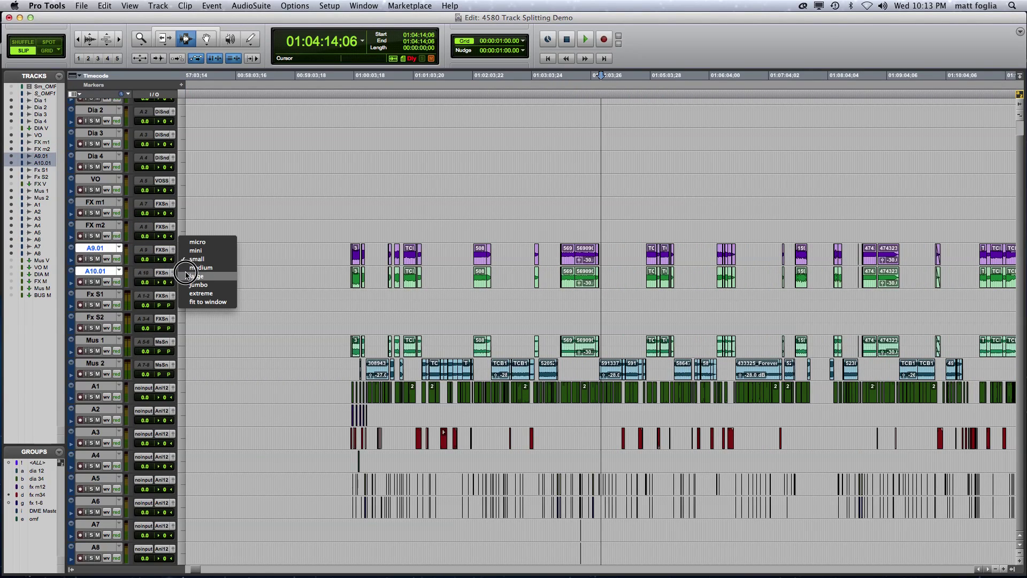
pyautogui.click(209, 283)
pyautogui.click(420, 284)
pyautogui.press('super+bracketright')
pyautogui.press('super+bracketright')
pyautogui.press('super+bracketright')
pyautogui.press('super+bracketright')
pyautogui.press('super+bracketright')
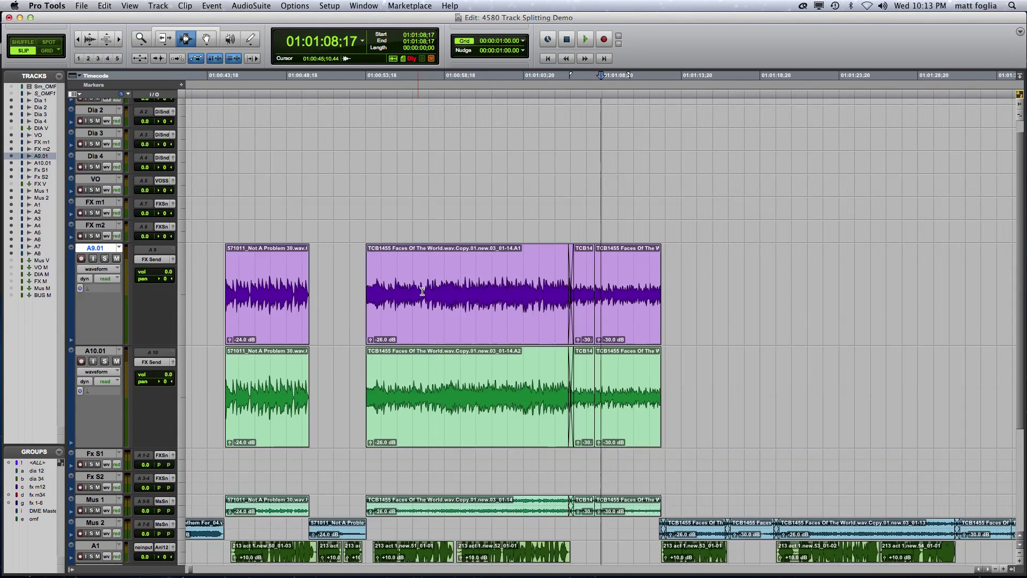
# Compare the original A9.01 and A10.01 clips and crossfades with the moved music on Mus 1 for sync
pyautogui.doubleClick(482, 391)
pyautogui.doubleClick(493, 500)
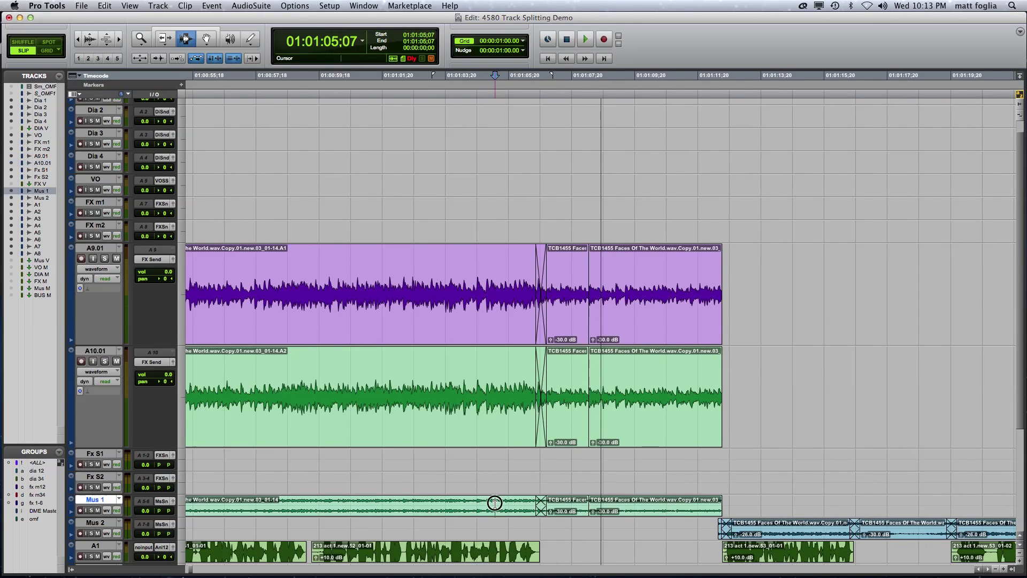
pyautogui.doubleClick(570, 438)
pyautogui.doubleClick(571, 500)
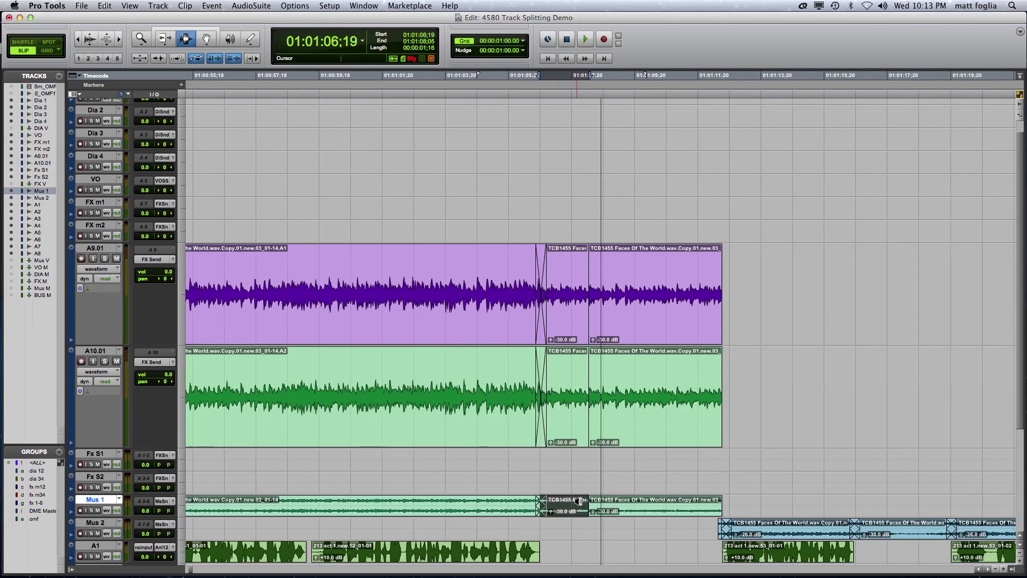
pyautogui.press('super+bracketleft')
pyautogui.press('super+bracketleft')
pyautogui.press('super+bracketleft')
pyautogui.press('super+bracketleft')
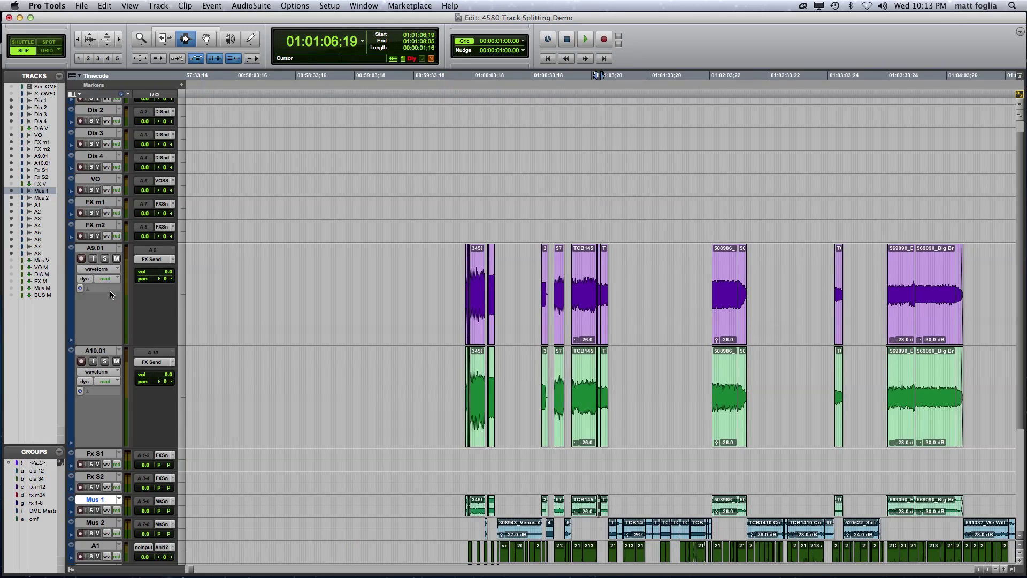
# Switch the two tracks back to their FX m3 and FX m4 playlists and set their height to small
pyautogui.click(120, 249)
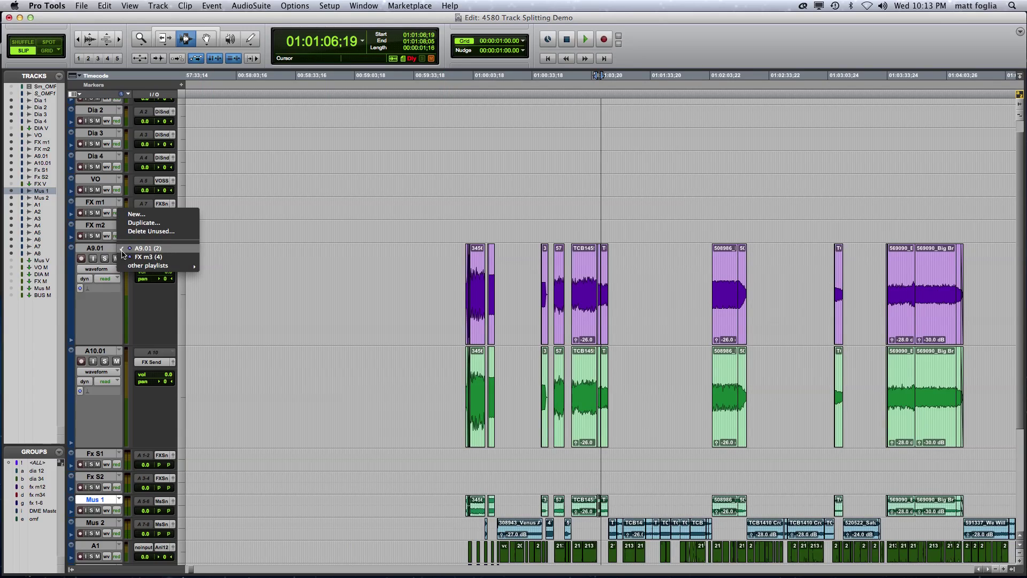
pyautogui.click(126, 257)
pyautogui.click(121, 352)
pyautogui.click(127, 359)
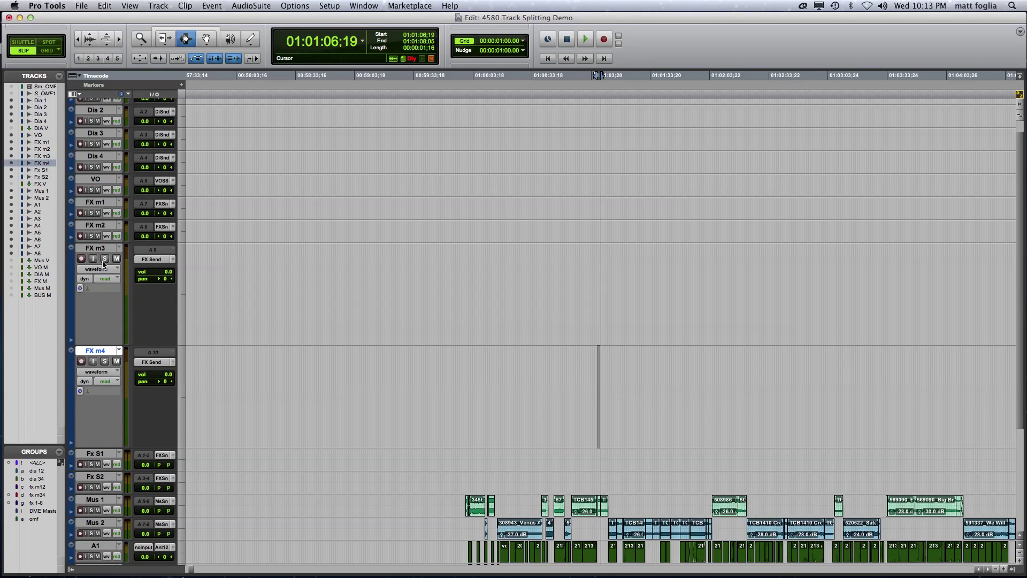
pyautogui.keyDown('shift'); pyautogui.click(103, 249); pyautogui.keyUp('shift')
pyautogui.click(184, 268)
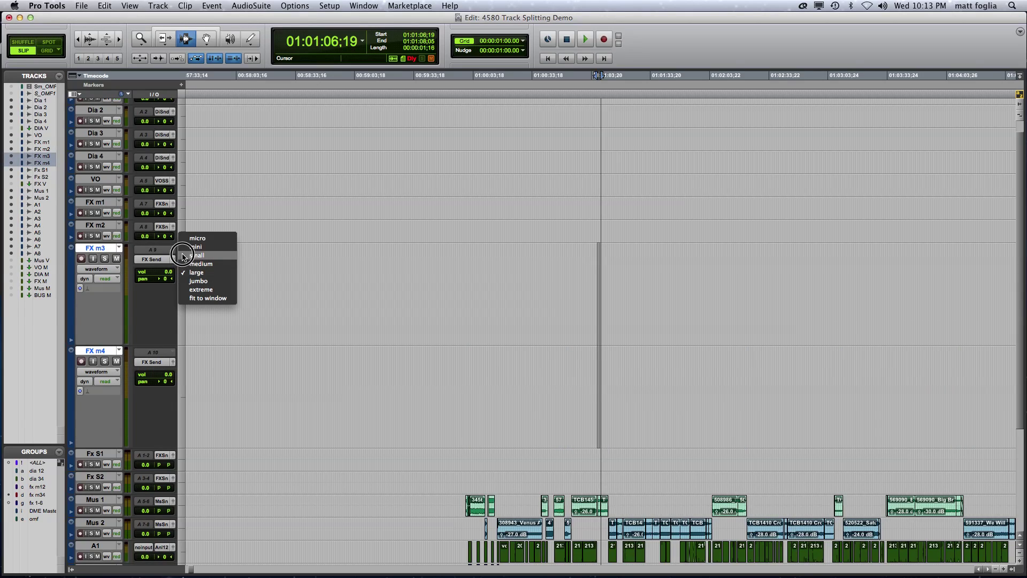
pyautogui.click(188, 255)
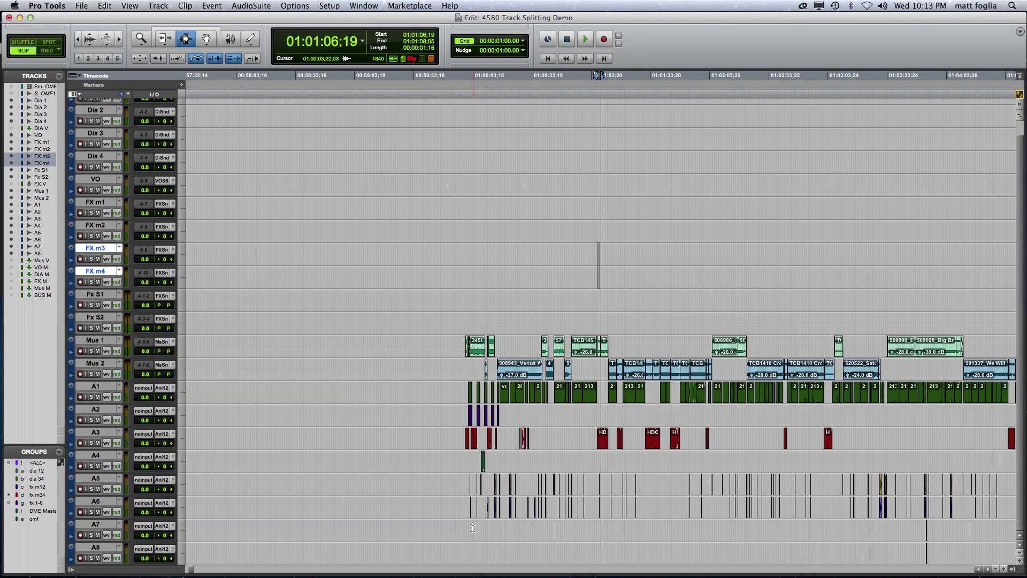
# Go to the first dialogue clip on track A1 at 01:00:01;11 and solo the track
pyautogui.click(508, 404)
pyautogui.press('alt+super+bracketleft')
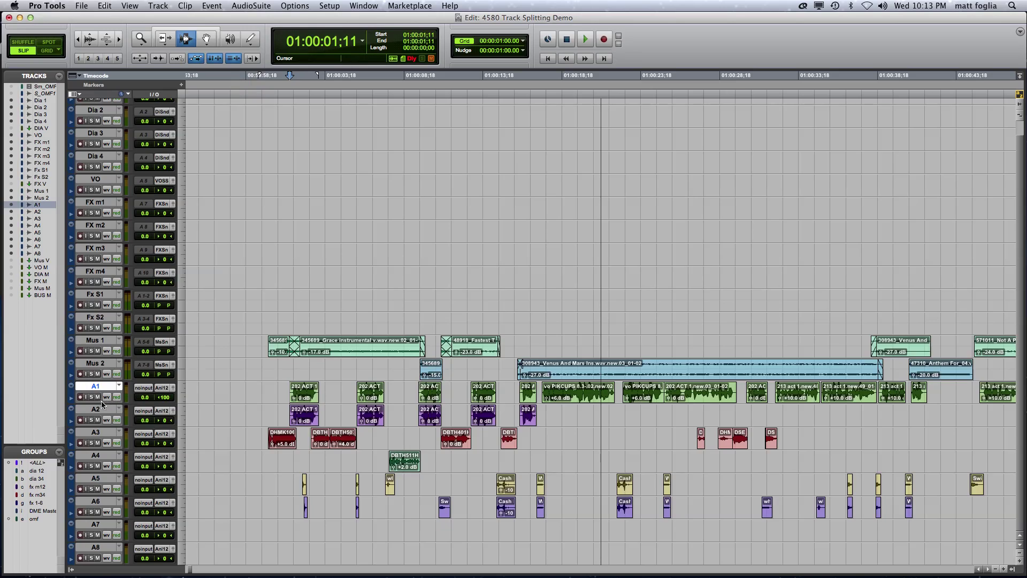
pyautogui.click(92, 397)
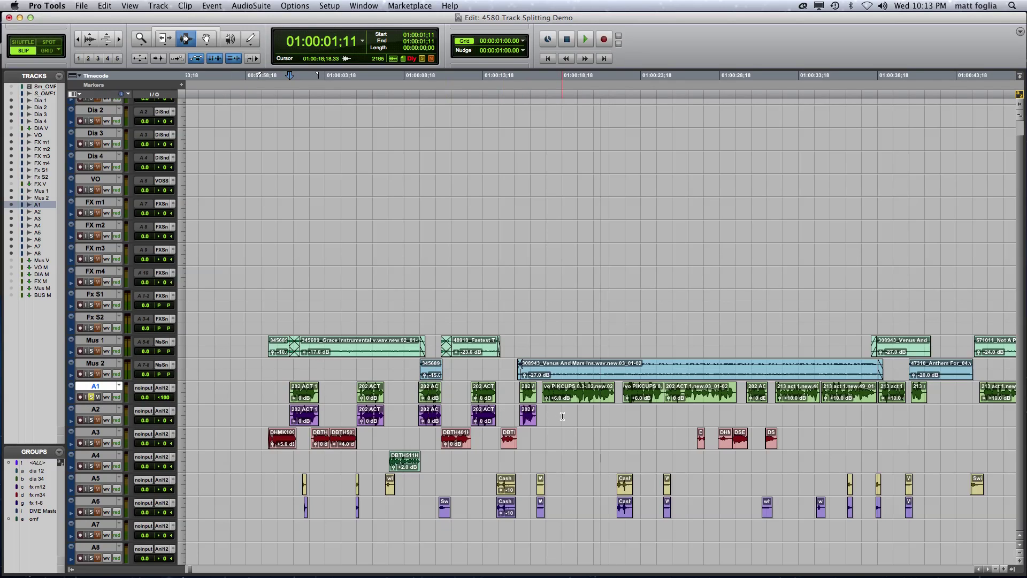
# Set track A1's height to large and magnify the first vo PIKCUPS clip around 01:00:17;26
pyautogui.click(572, 397)
pyautogui.press('super+bracketright')
pyautogui.press('super+bracketright')
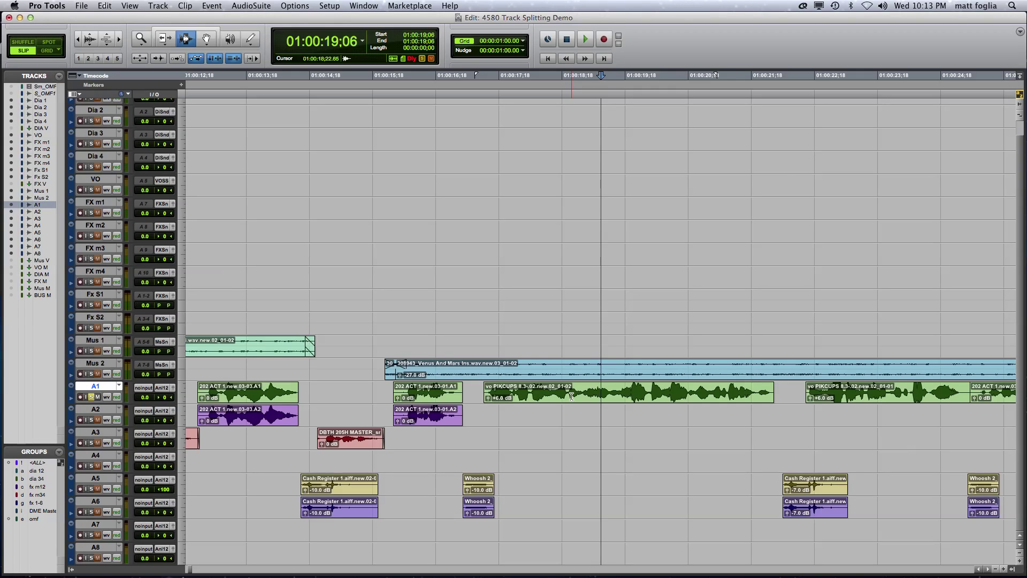
pyautogui.doubleClick(522, 394)
pyautogui.click(183, 396)
pyautogui.click(198, 426)
pyautogui.click(530, 417)
pyautogui.press('super+bracketright')
pyautogui.press('super+bracketright')
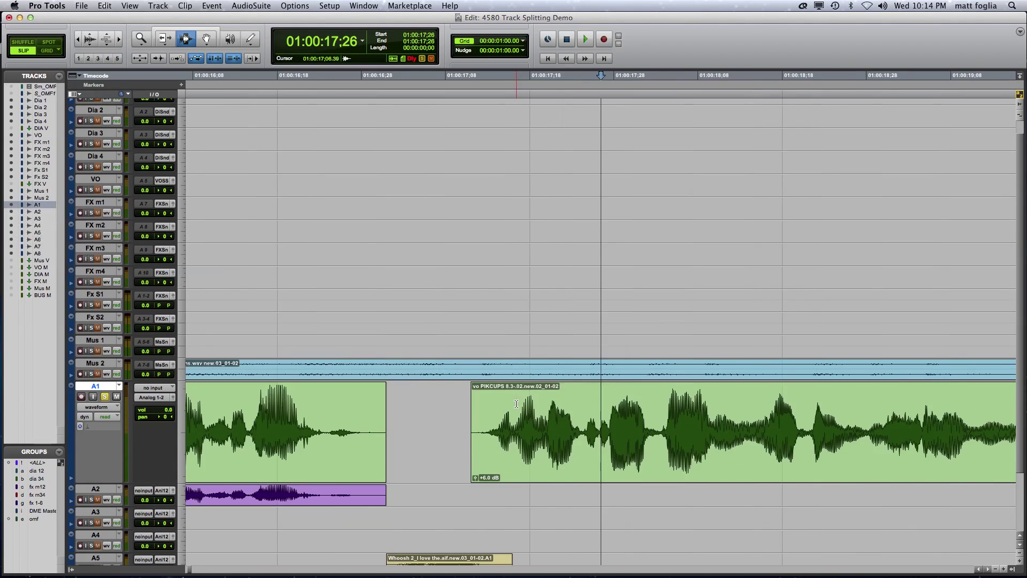
# Turn off the clip gain info display on the clips
pyautogui.press('super+bracketleft')
pyautogui.press('super+bracketleft')
pyautogui.press('super+bracketleft')
pyautogui.press('super+bracketleft')
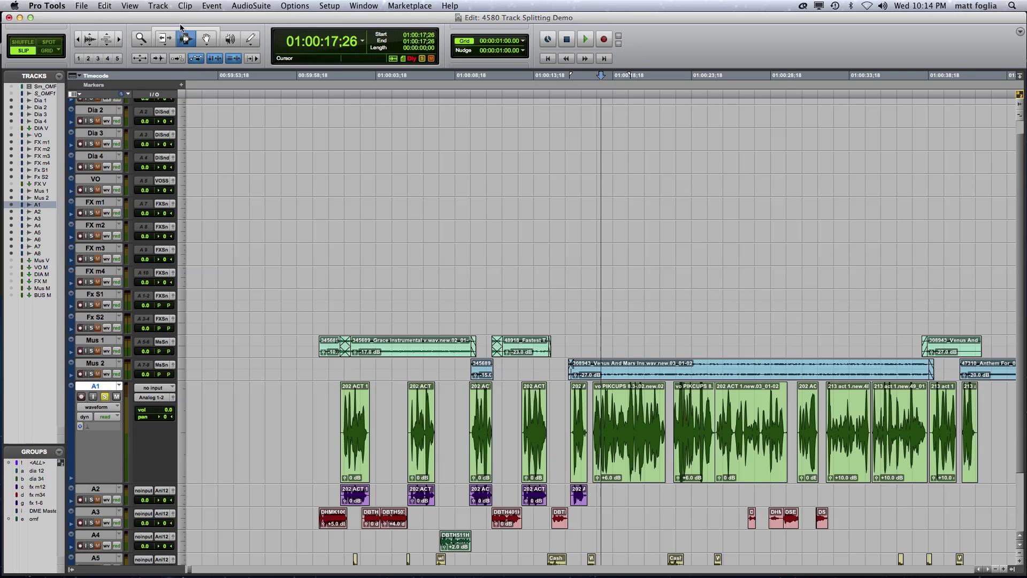
pyautogui.click(185, 6)
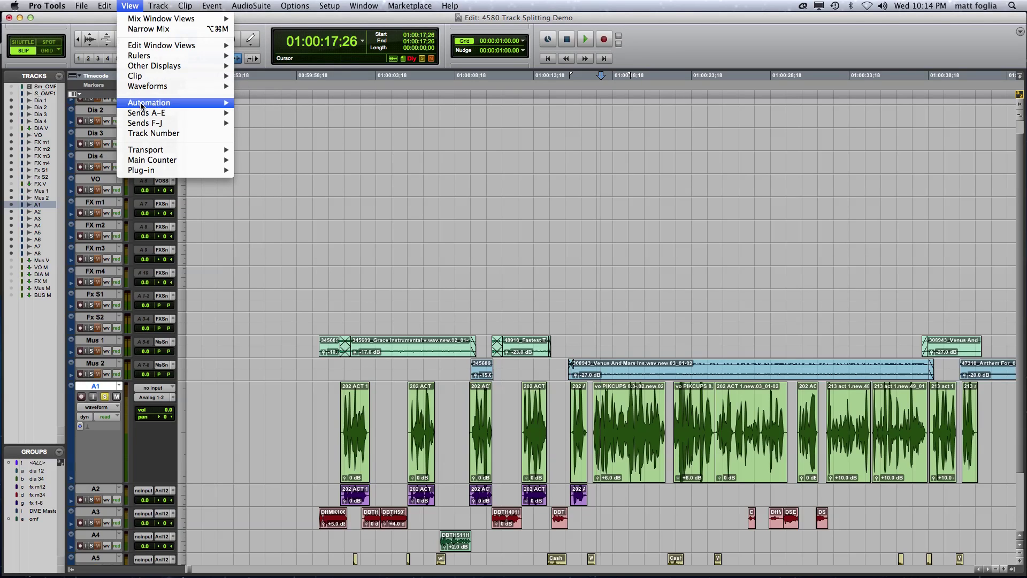
pyautogui.moveTo(142, 76)
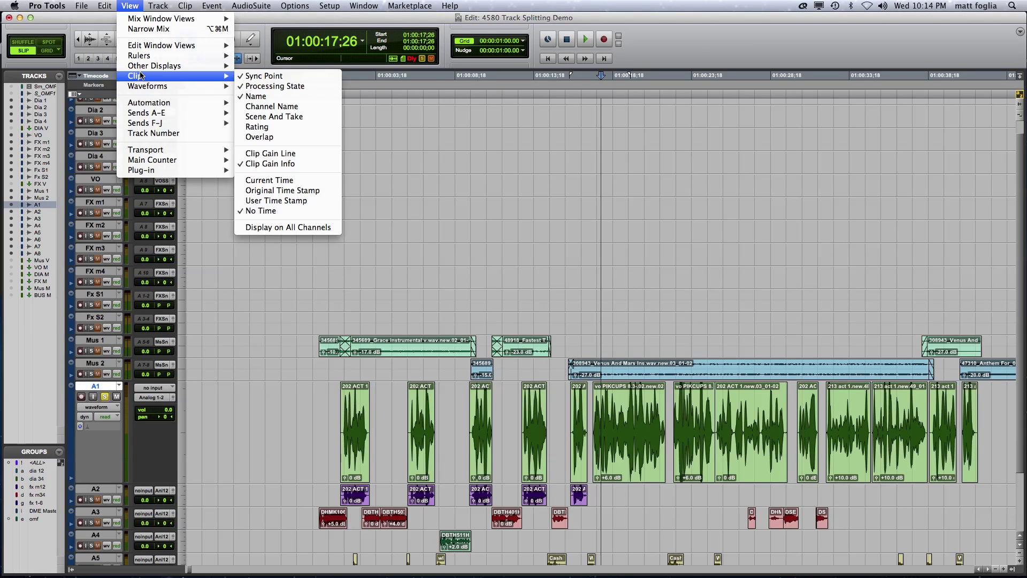
pyautogui.click(268, 165)
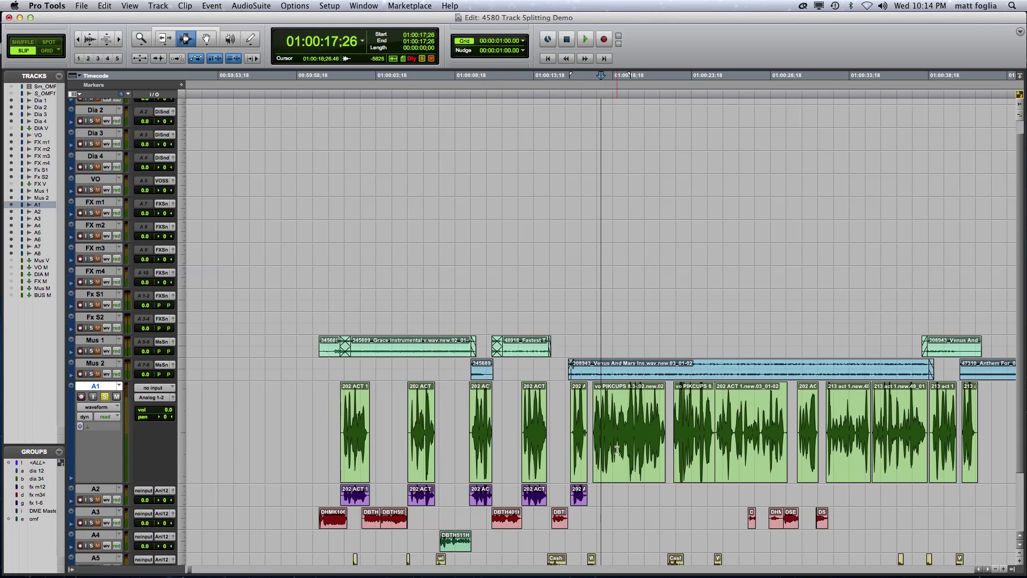
# Play back the soloed A1 dialogue briefly from the start of its first clip at 01:00:01;11
pyautogui.press('KP_Add')
pyautogui.click(273, 436)
pyautogui.press('Tab')
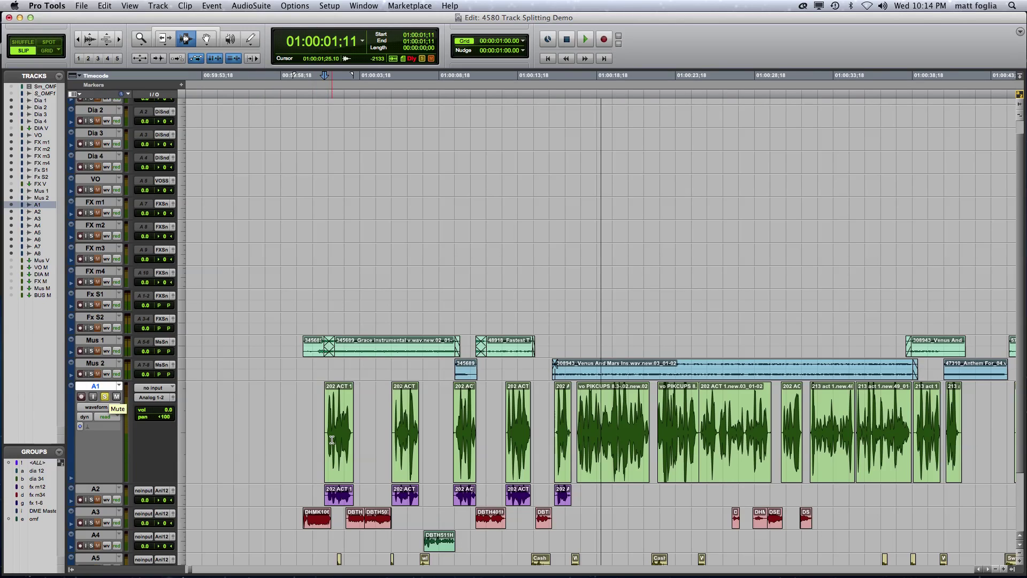
pyautogui.press('space')
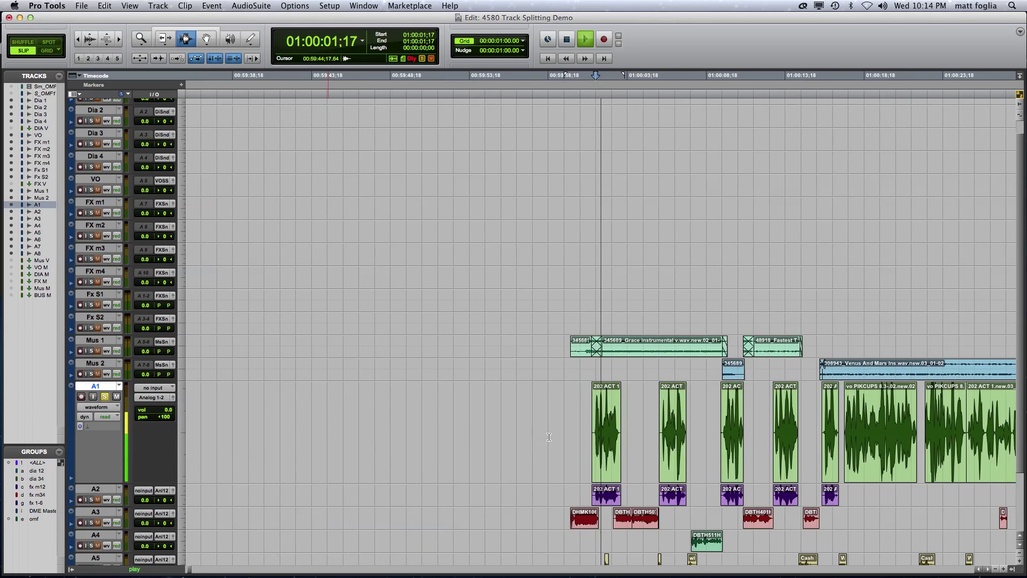
pyautogui.press('space')
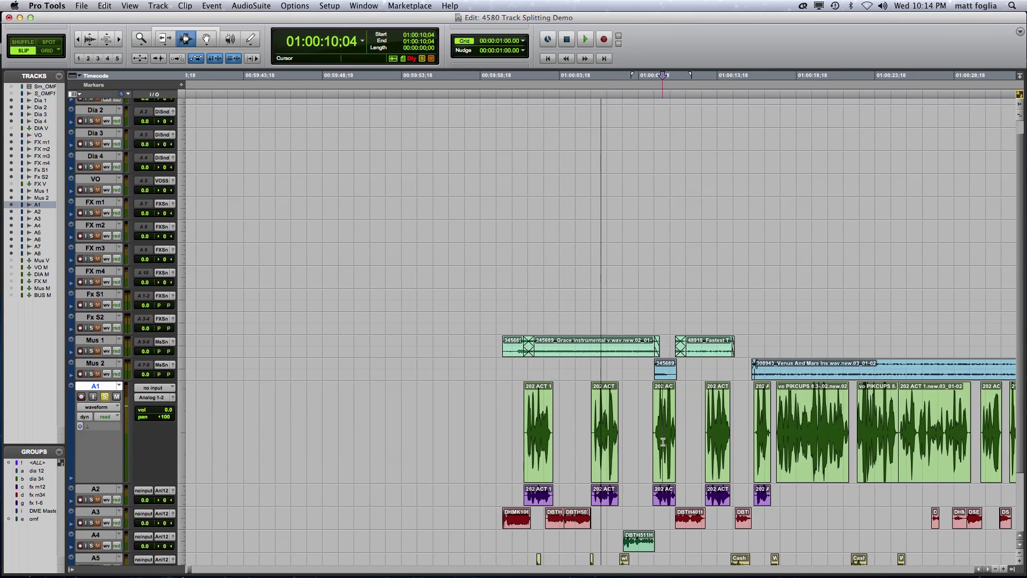
# Magnify the first 202 ACT 1 clips around 01:00:01;23 and set track A2's height to medium
pyautogui.press('super+bracketleft')
pyautogui.press('super+bracketright')
pyautogui.press('super+bracketright')
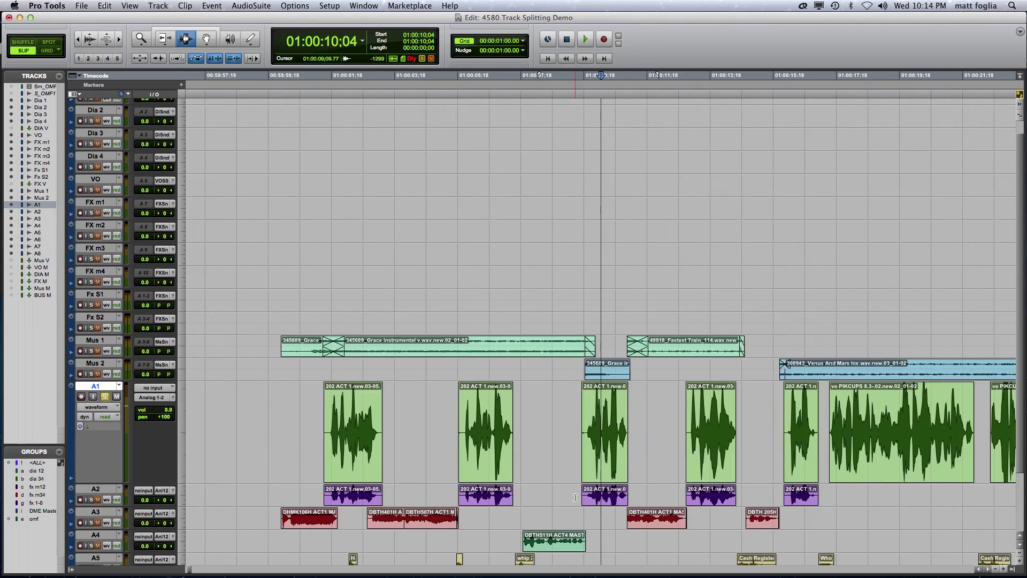
pyautogui.click(344, 495)
pyautogui.press('super+bracketright')
pyautogui.press('super+bracketright')
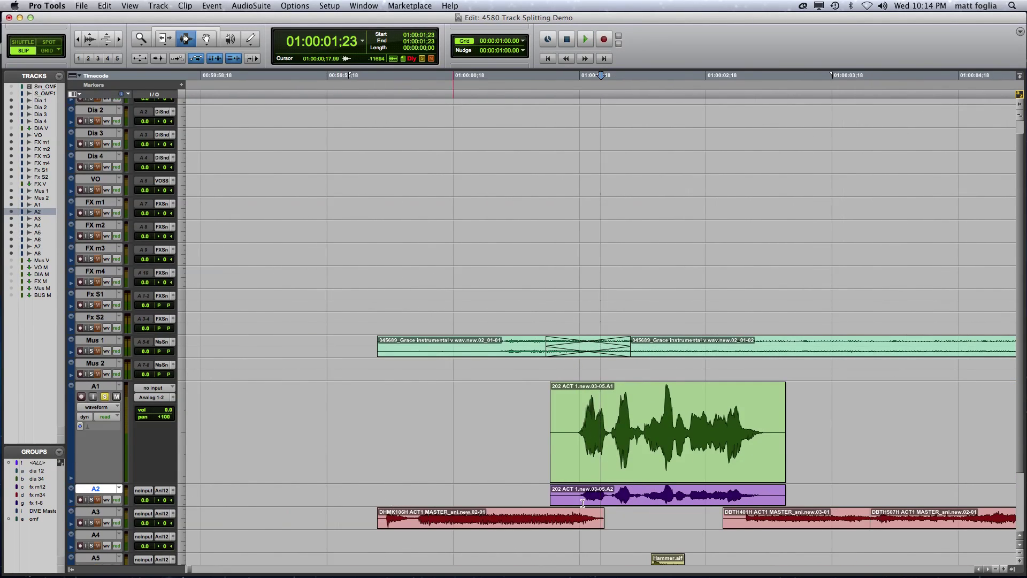
pyautogui.click(182, 508)
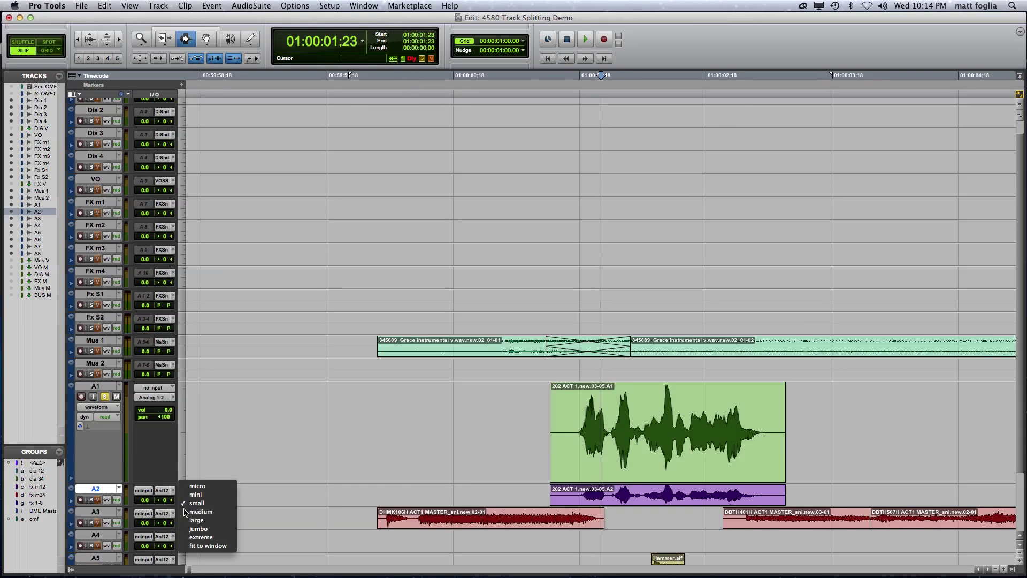
pyautogui.click(185, 512)
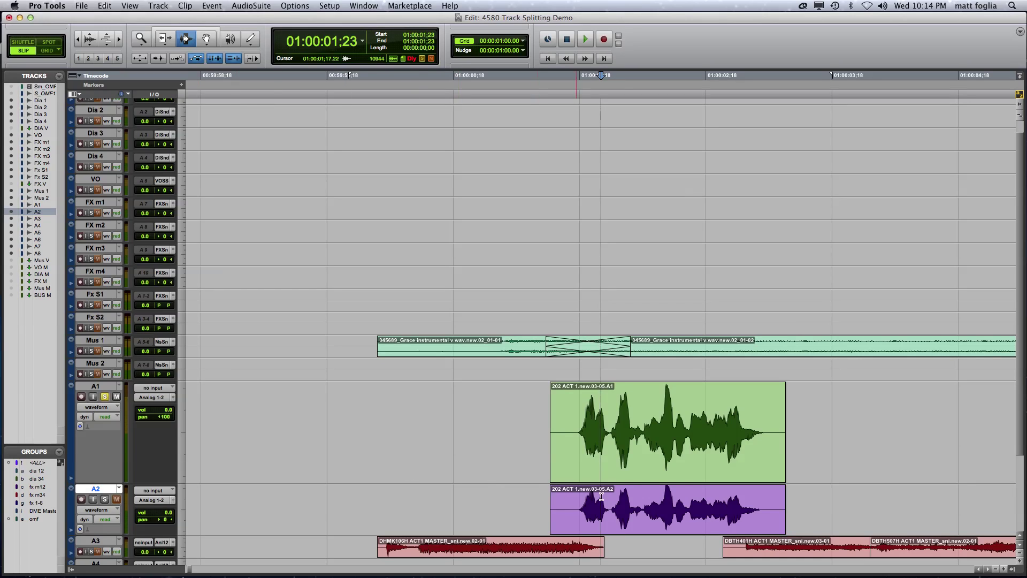
# Select the dialogue from 01:00:01;17 to 01:00:03;00 on A1 and A2, and set track A2's height to large
pyautogui.moveTo(579, 431); pyautogui.dragTo(761, 432)
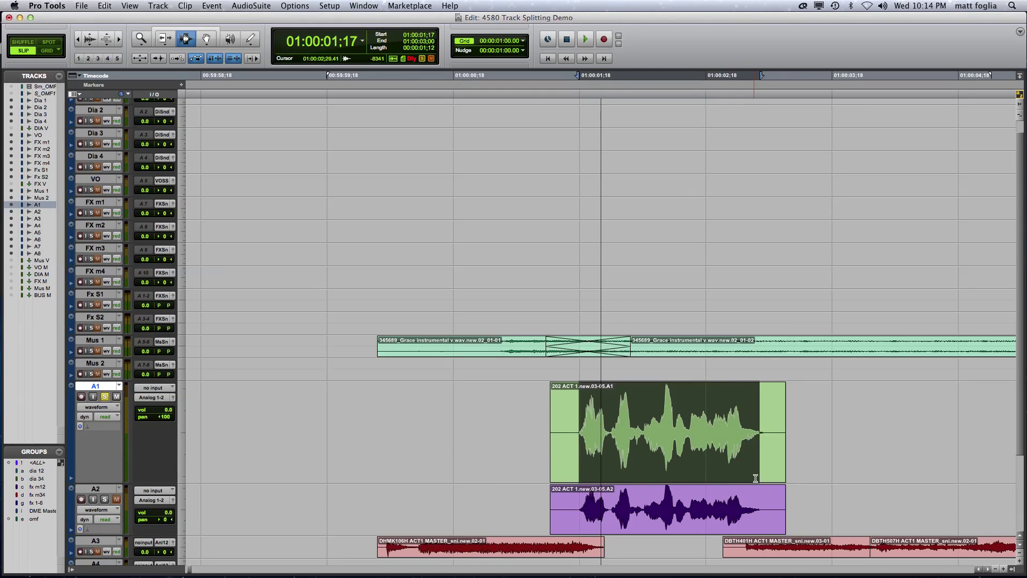
pyautogui.hotkey('shift', ';')
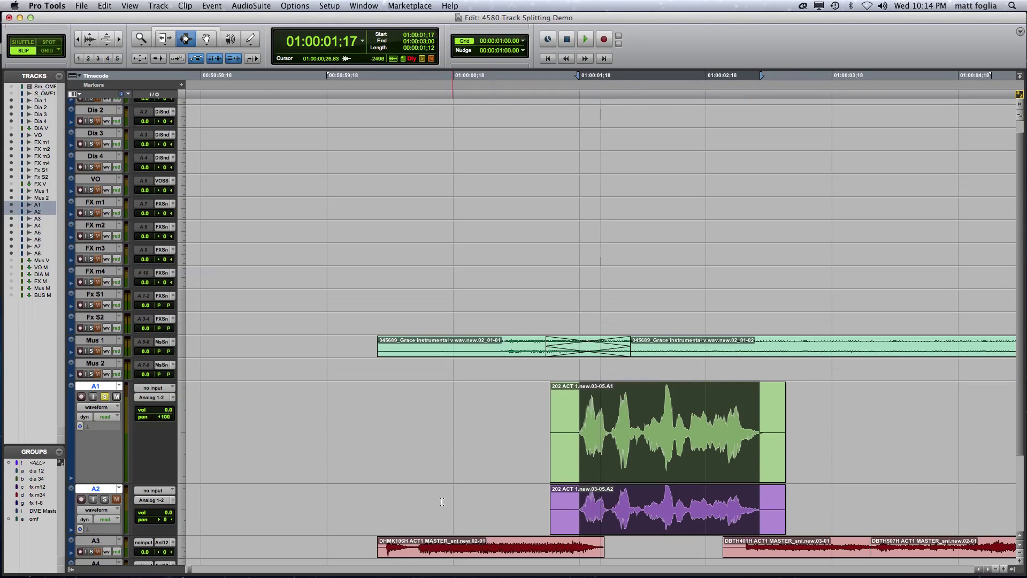
pyautogui.click(182, 508)
pyautogui.click(203, 520)
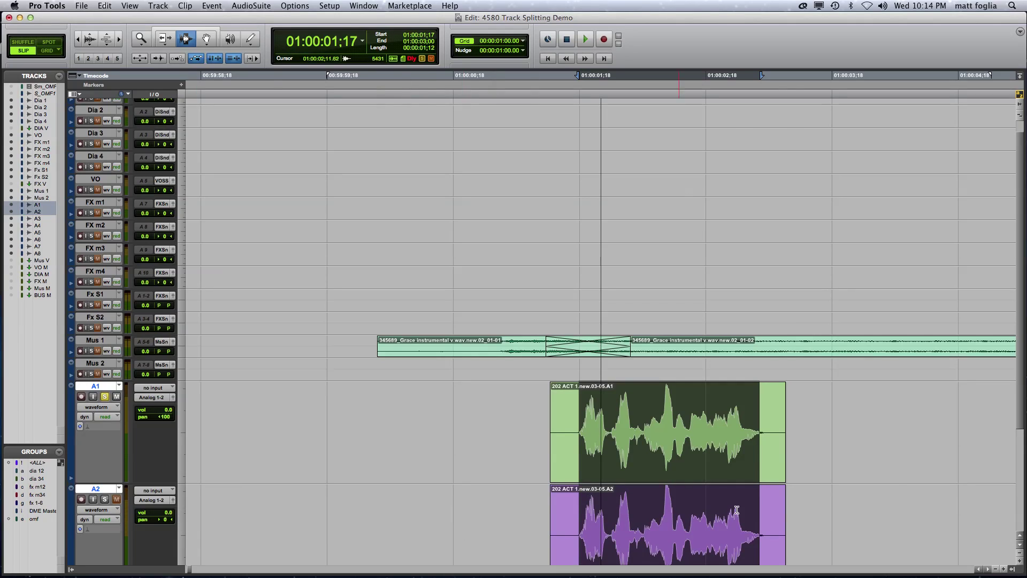
pyautogui.scroll(-3, 1023, 444)
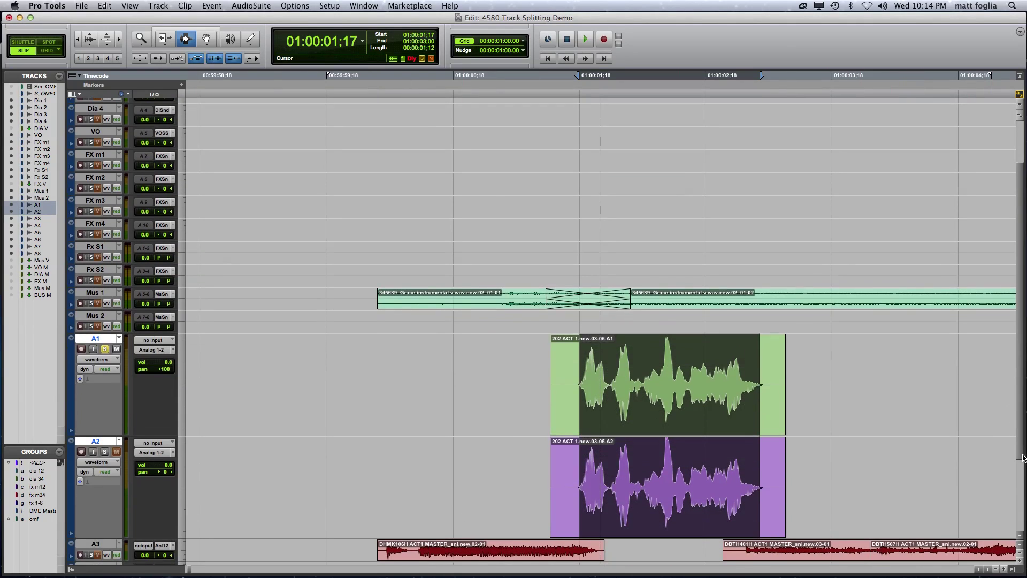
# Compare the A1 and A2 waveforms of the first 202 ACT 1 clips close up around 01:00:01;18
pyautogui.click(605, 404)
pyautogui.press('super+bracketright')
pyautogui.press('super+bracketright')
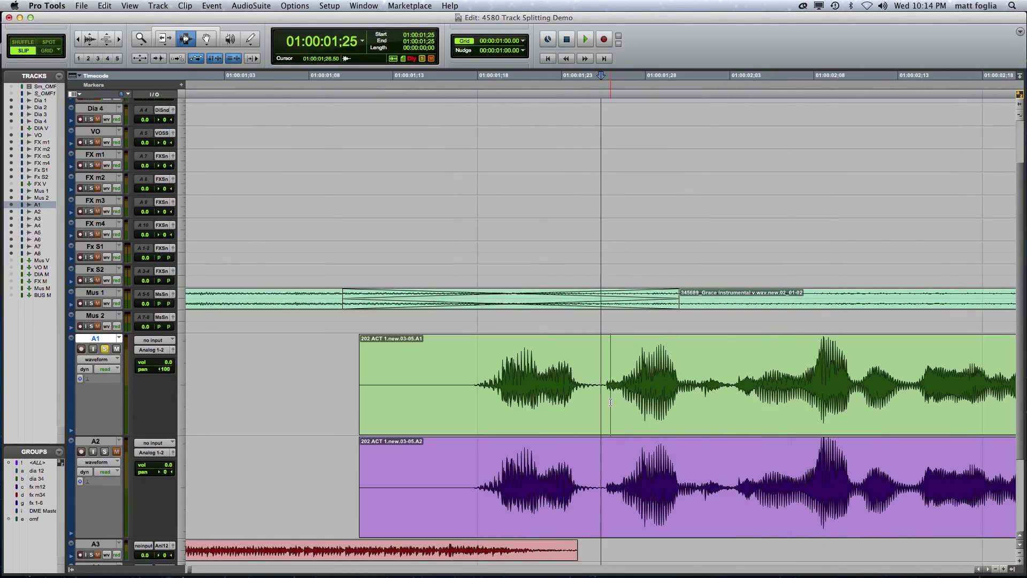
pyautogui.click(491, 385)
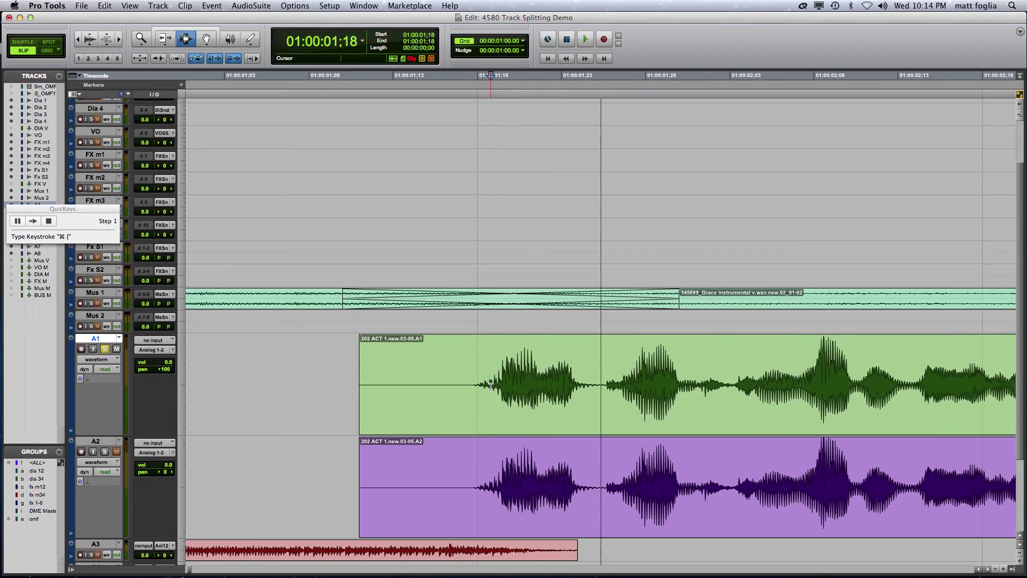
pyautogui.press('super+bracketleft')
pyautogui.press('super+bracketleft')
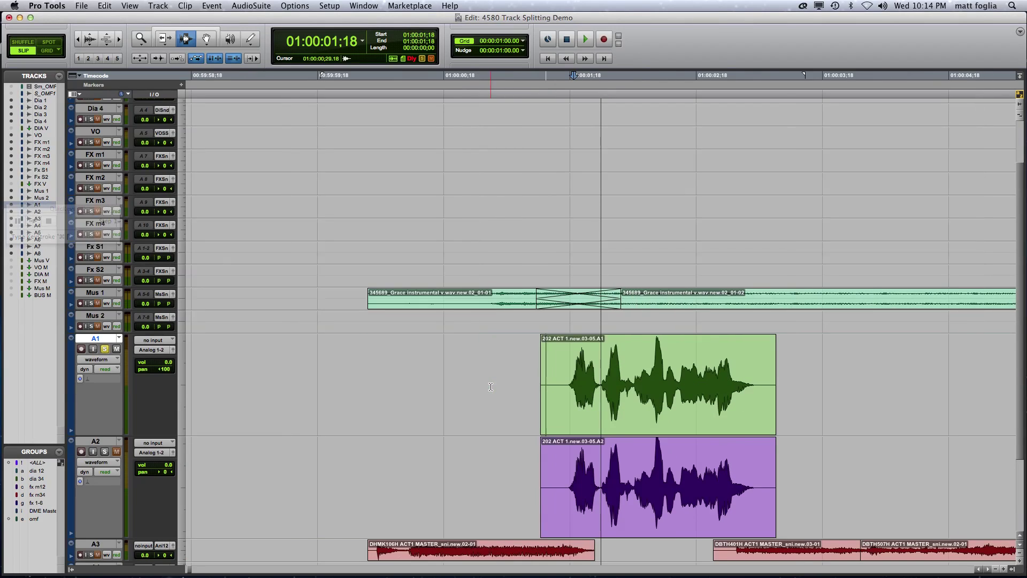
# Play back A1 and A2 soloed together from 01:00:01;18, release A1's solo to hear A2 alone, and clear A2's solo
pyautogui.click(104, 451)
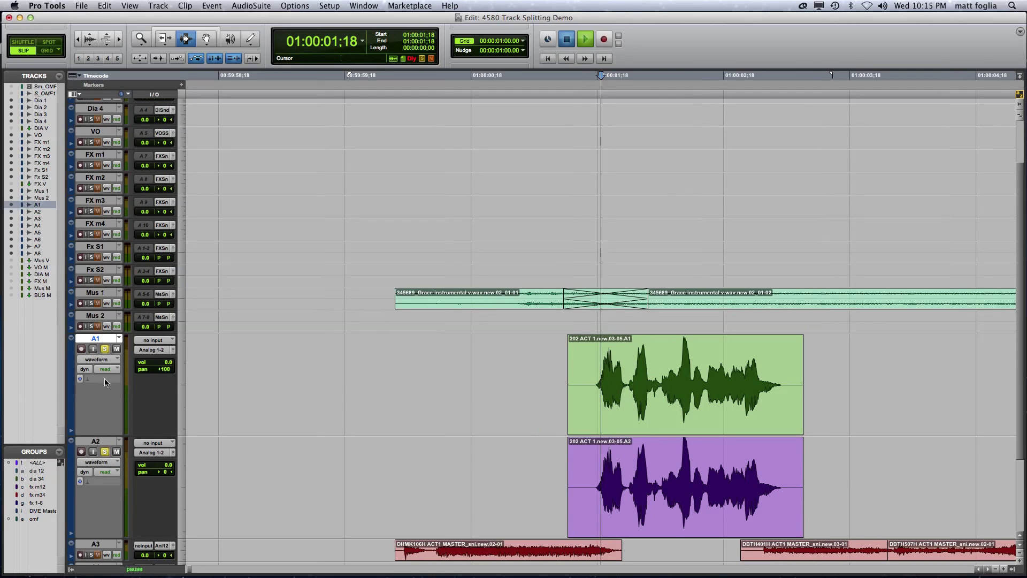
pyautogui.press('space')
pyautogui.click(105, 349)
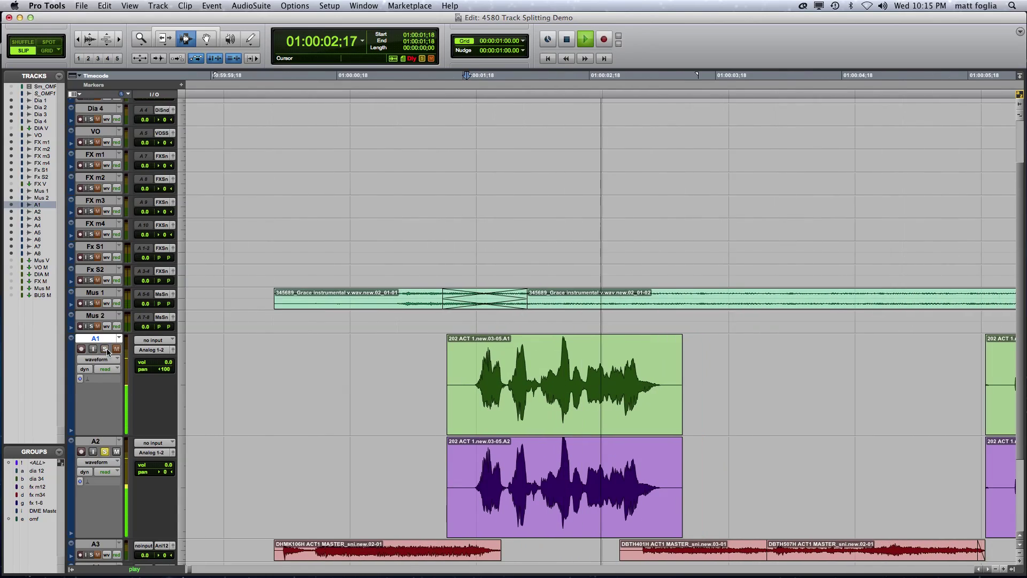
pyautogui.press('space')
pyautogui.click(106, 452)
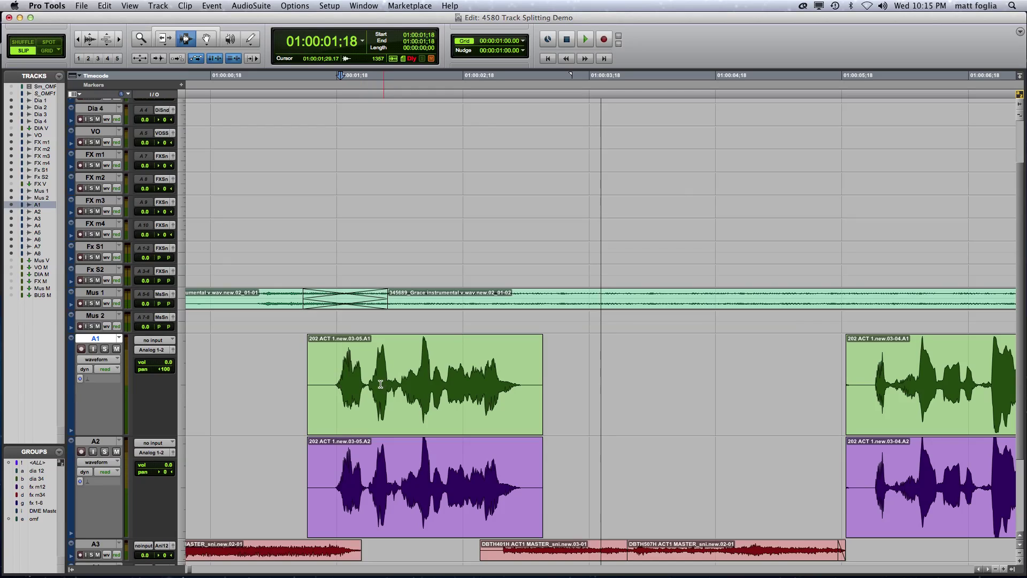
# Examine how far the clips on A1 and A2 extend along the timeline beyond 01:00:01;29
pyautogui.doubleClick(377, 472)
pyautogui.click(384, 403)
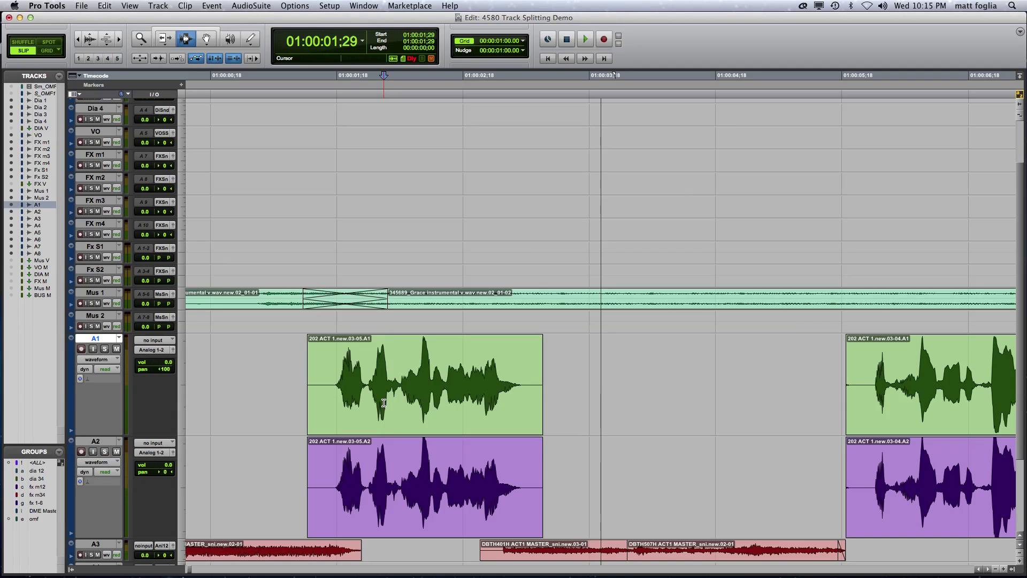
pyautogui.press('super+bracketleft')
pyautogui.press('super+bracketleft')
pyautogui.press('super+bracketleft')
pyautogui.press('super+bracketleft')
pyautogui.press('super+bracketleft')
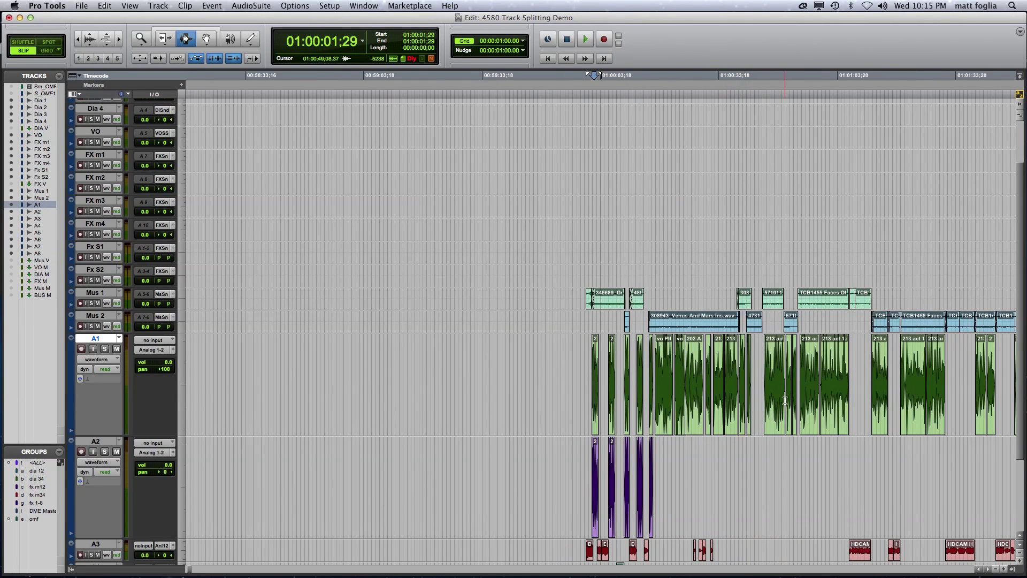
pyautogui.click(785, 401)
pyautogui.press('super+bracketright')
pyautogui.press('super+bracketright')
# Solo track A1 and play back its dialogue from 01:01:38;20
pyautogui.click(106, 349)
pyautogui.click(551, 376)
pyautogui.press('space')
pyautogui.press('space')
pyautogui.press('super+bracketleft')
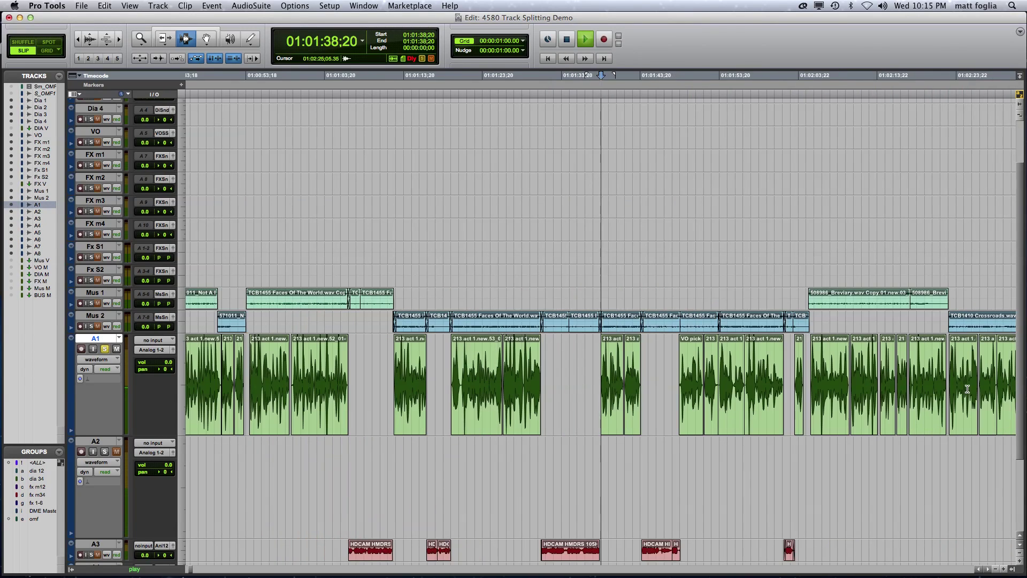
pyautogui.press('space')
pyautogui.press('space')
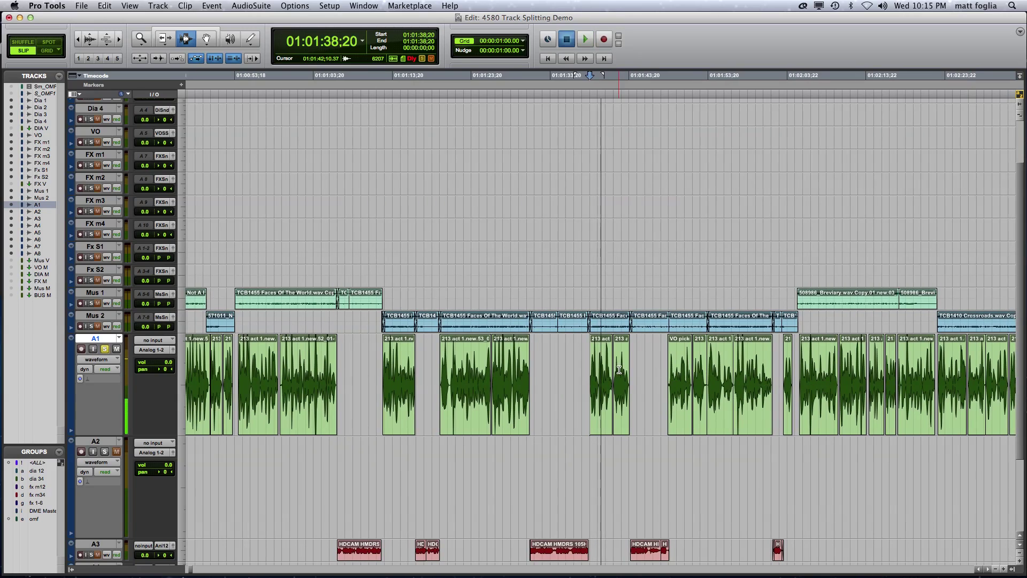
# Examine the A1 clips at 01:01:41;20 and 01:01:50;01 close up, and the spread of clips over the whole timeline
pyautogui.press('super+bracketright')
pyautogui.press('super+bracketright')
pyautogui.press('super+bracketright')
pyautogui.doubleClick(613, 372)
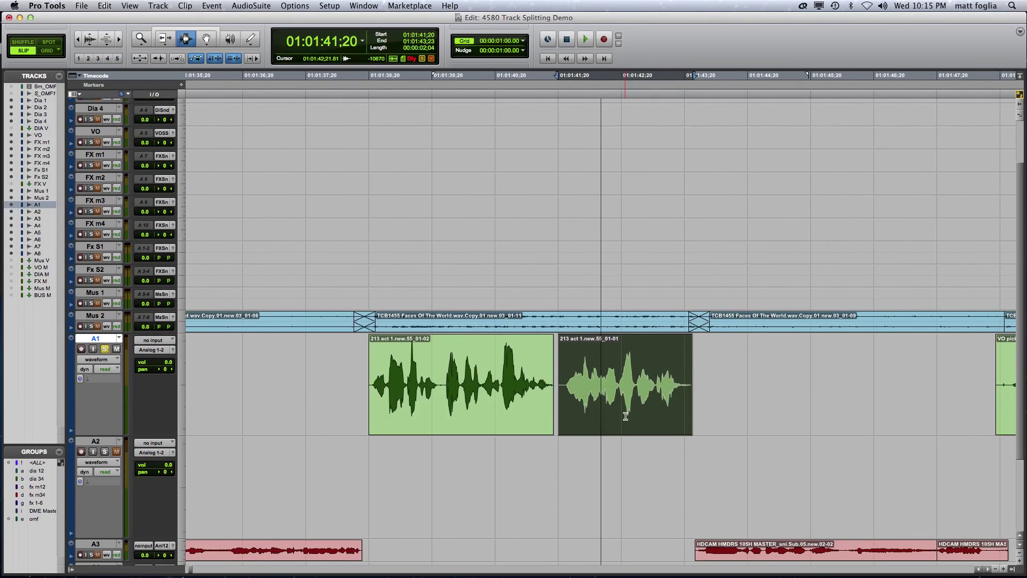
pyautogui.press('super+bracketleft')
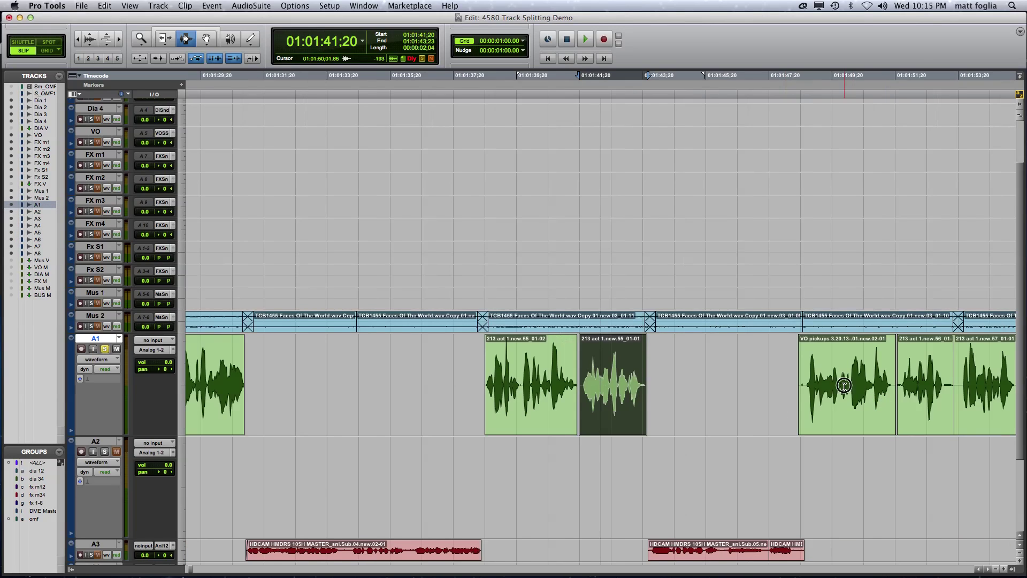
pyautogui.click(844, 385)
pyautogui.press('super+bracketright')
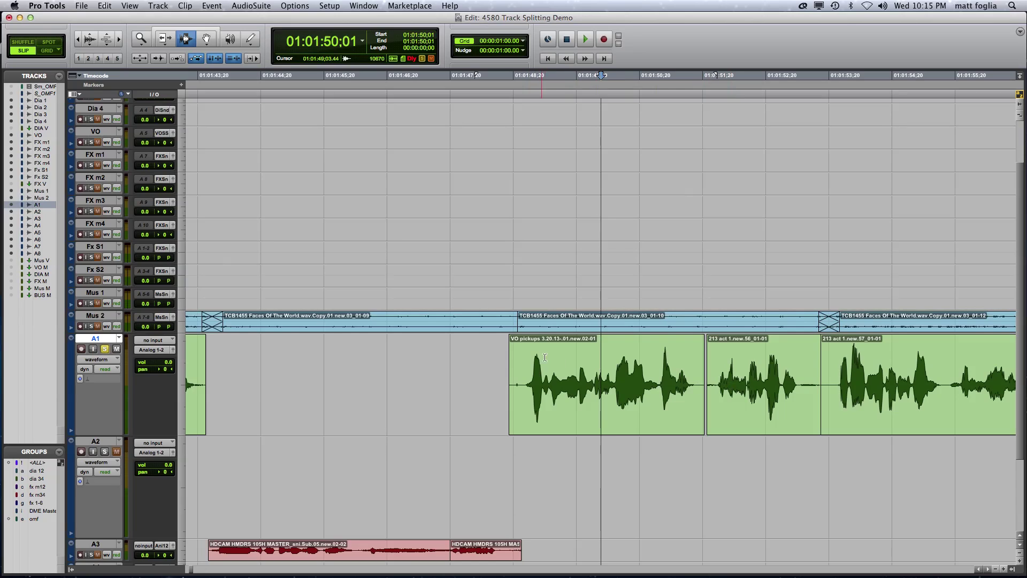
pyautogui.press('super+bracketleft')
pyautogui.press('super+bracketleft')
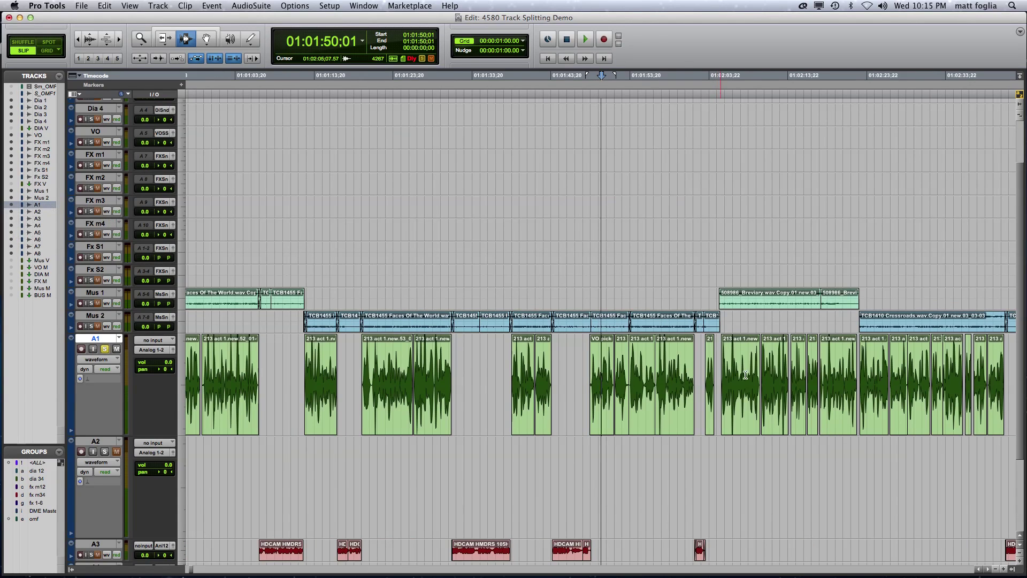
pyautogui.press('super+bracketleft')
pyautogui.press('super+bracketleft')
pyautogui.press('super+bracketleft')
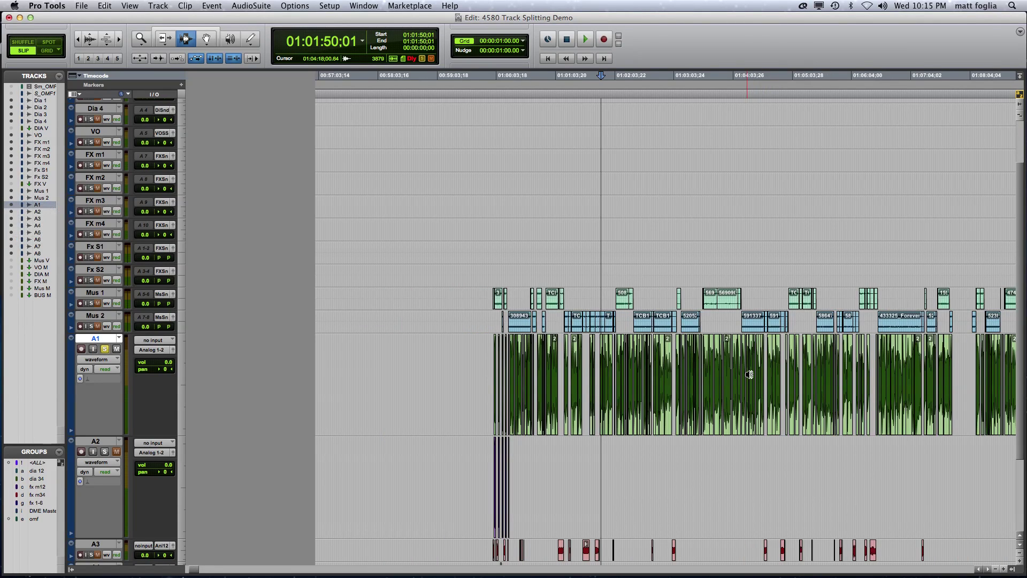
pyautogui.press('super+bracketleft')
pyautogui.press('super+bracketleft')
# Place the edit cursor at the start of A1's first clip at 01:00:01;11
pyautogui.click(577, 374)
pyautogui.press('super+bracketright')
pyautogui.press('super+bracketright')
pyautogui.press('super+bracketright')
pyautogui.press('super+bracketright')
pyautogui.press('super+bracketright')
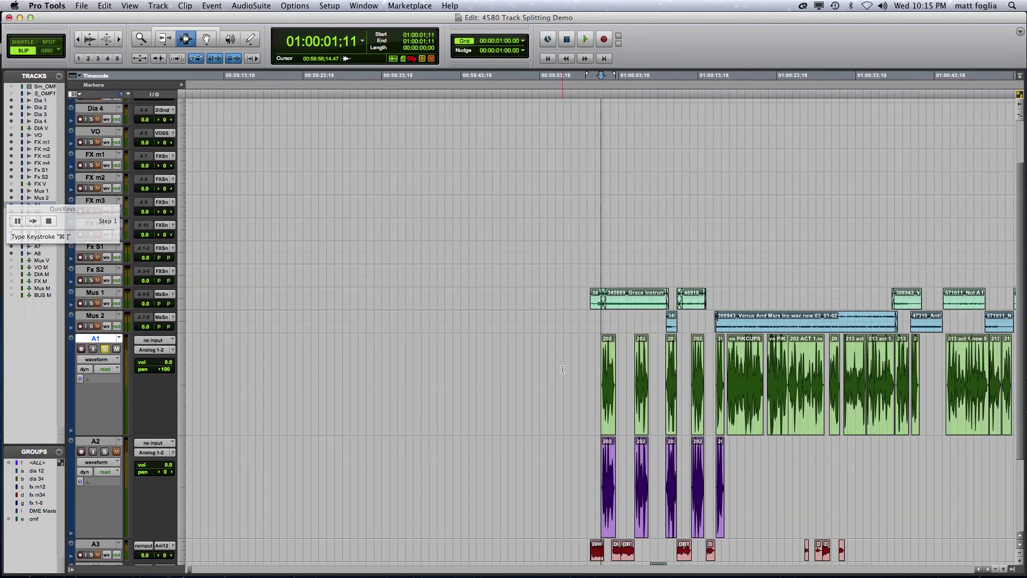
pyautogui.press('super+bracketright')
pyautogui.press('super+bracketright')
pyautogui.press('super+bracketright')
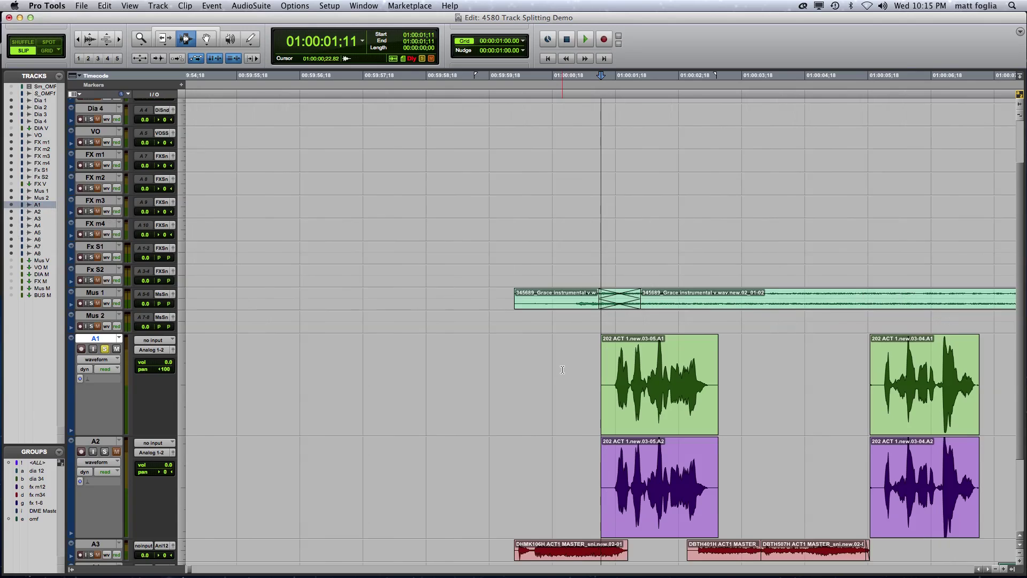
pyautogui.hotkey('alt', 'shift', 'Return')
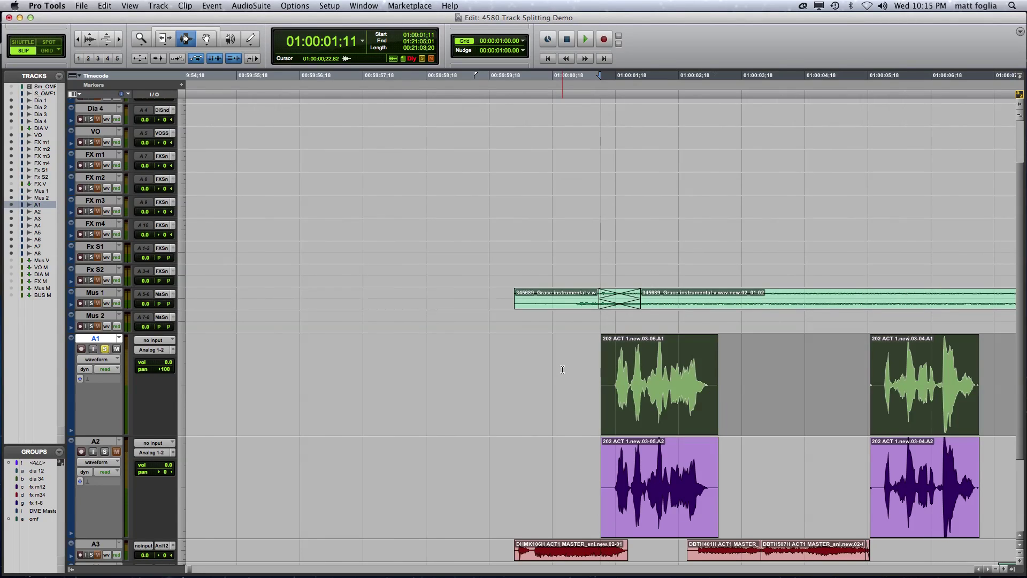
pyautogui.press('Left')
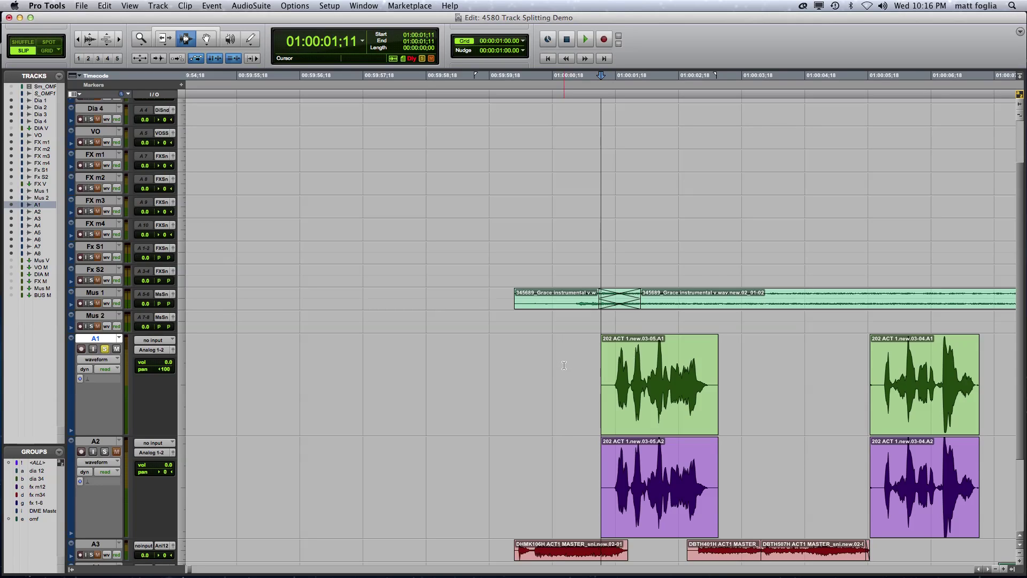
pyautogui.press('Return')
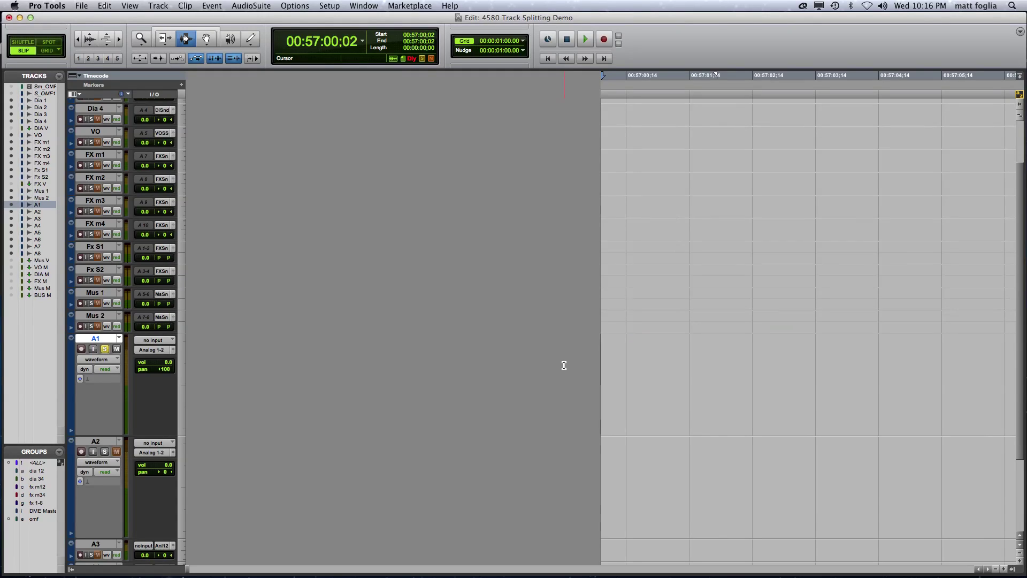
pyautogui.press('Tab')
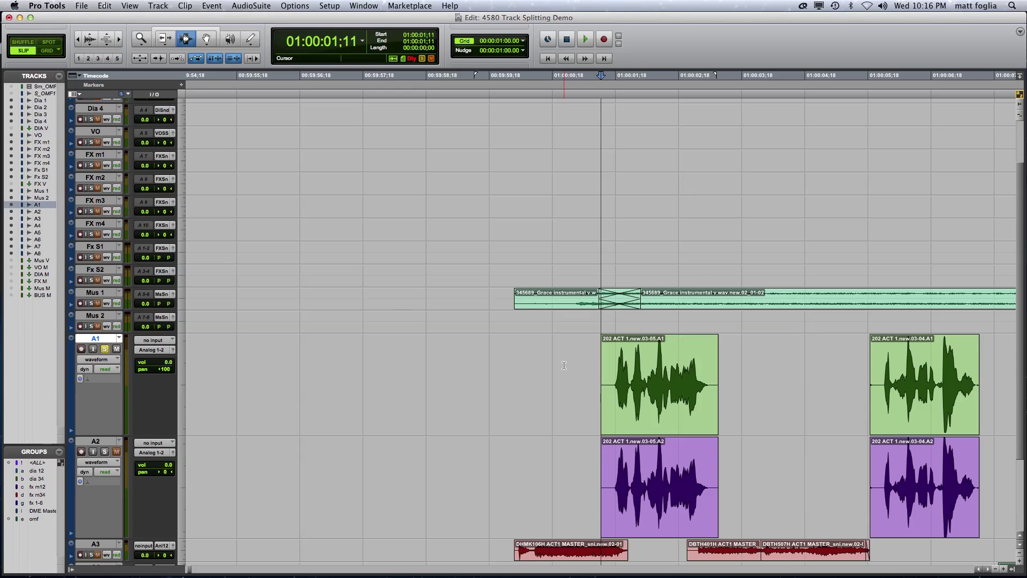
pyautogui.hotkey('shift', 'Return')
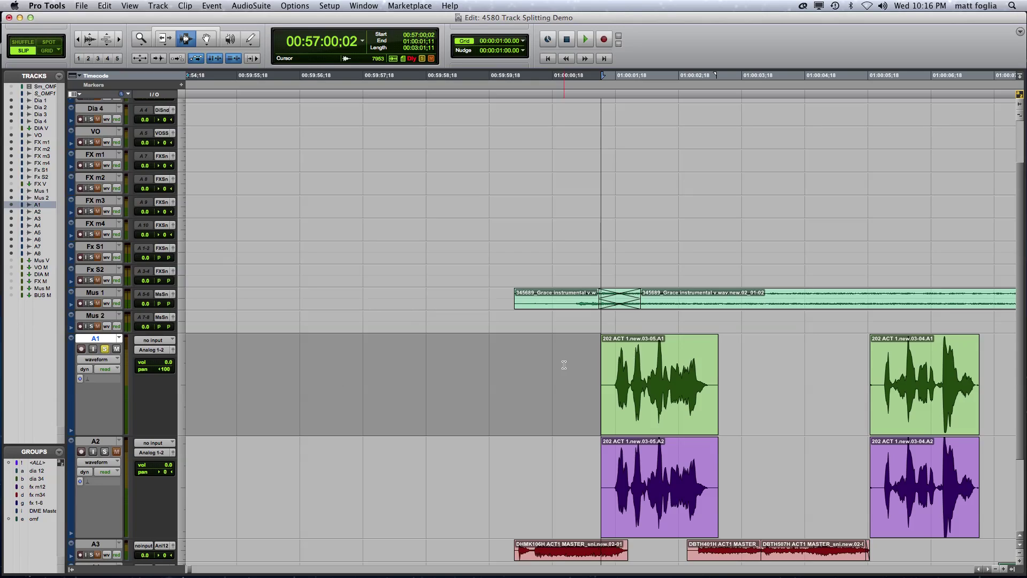
# Move all A1 material from 01:00:01;11 to the session end at 01:21:05;01 onto the VO track, keeping its timing
pyautogui.click(564, 365)
pyautogui.press('Tab')
pyautogui.click(560, 365)
pyautogui.press('Tab')
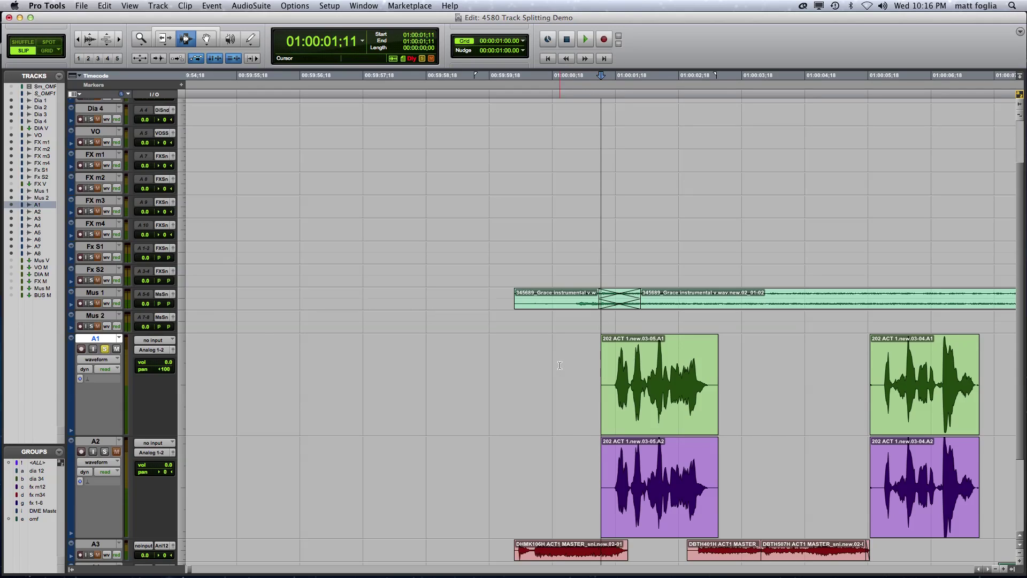
pyautogui.hotkey('shift', 'Return')
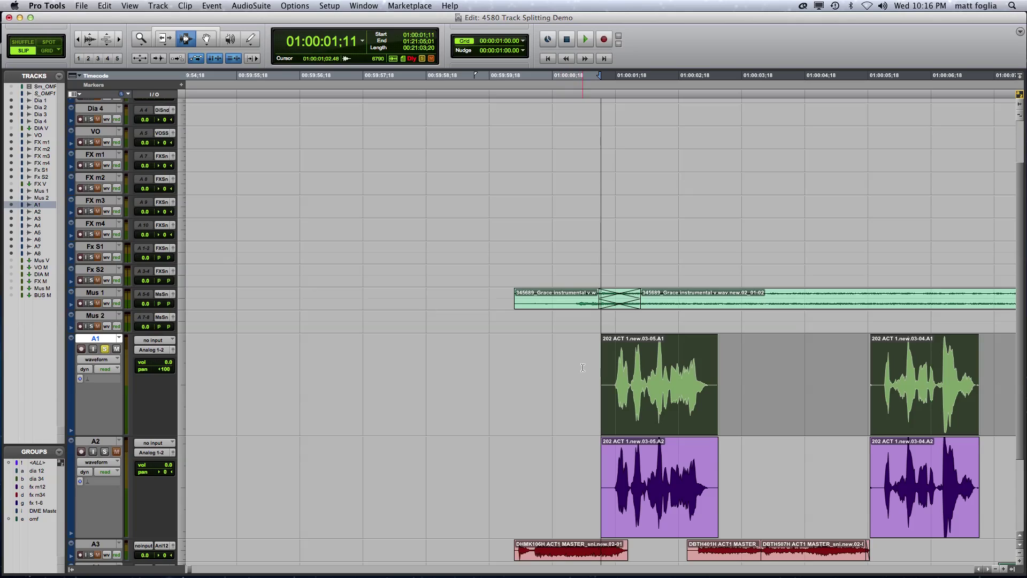
pyautogui.press('Right')
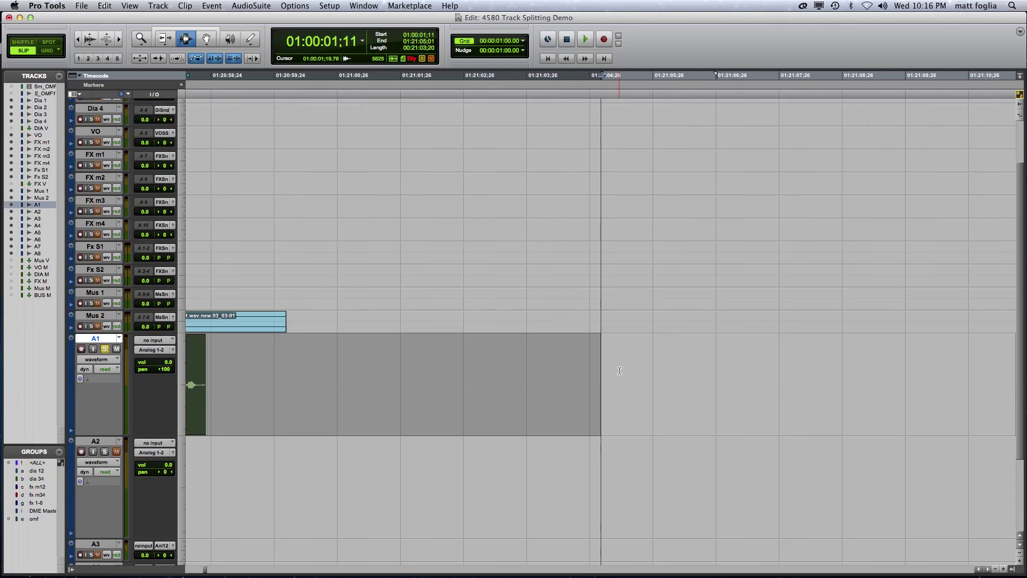
pyautogui.press('Left')
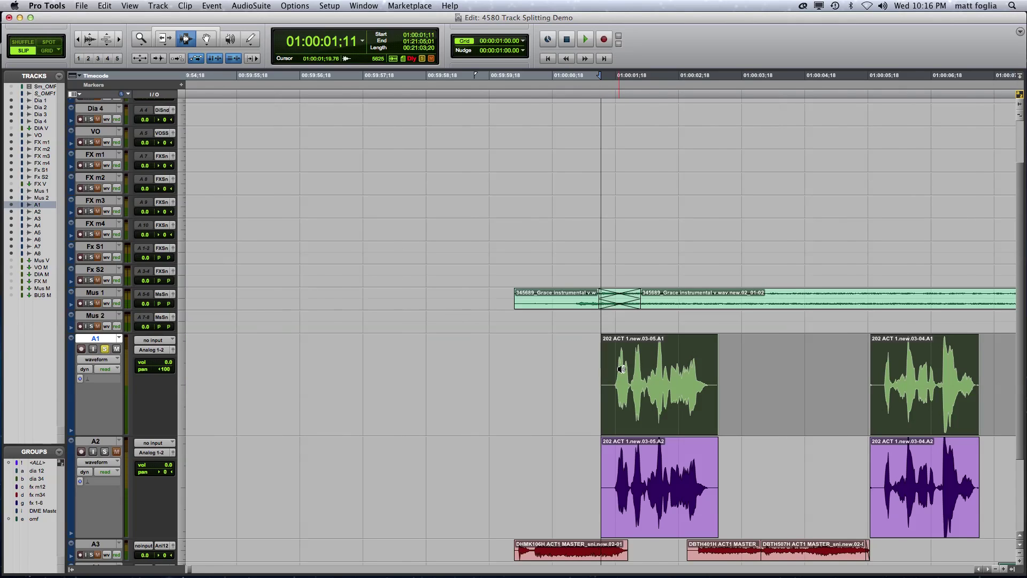
pyautogui.press('F8')
pyautogui.moveTo(623, 363); pyautogui.dragTo(632, 144)
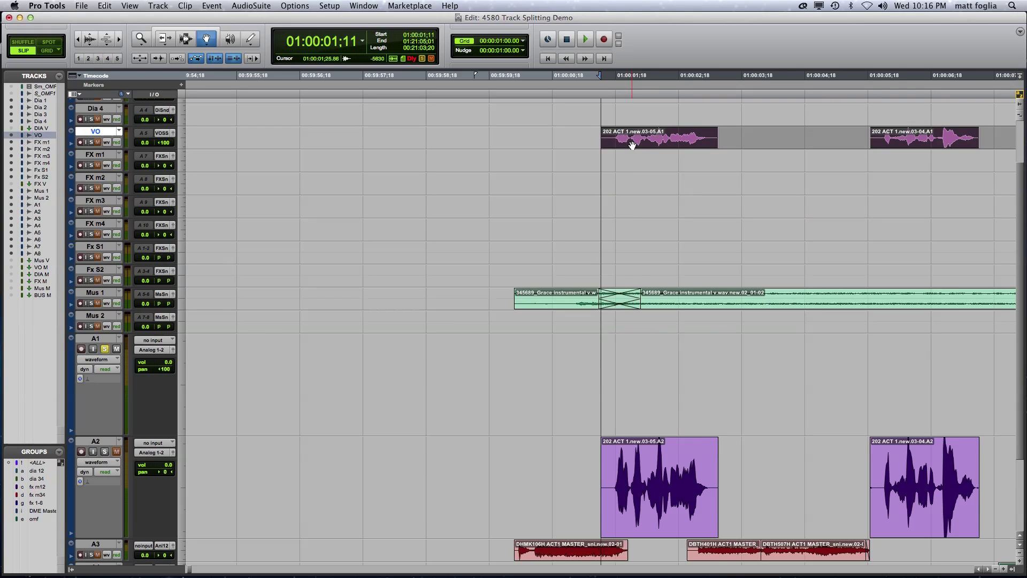
# Delete the duplicate 202 ACT 1 clips from track A2
pyautogui.press('r')
pyautogui.press('r')
pyautogui.press('r')
pyautogui.press('r')
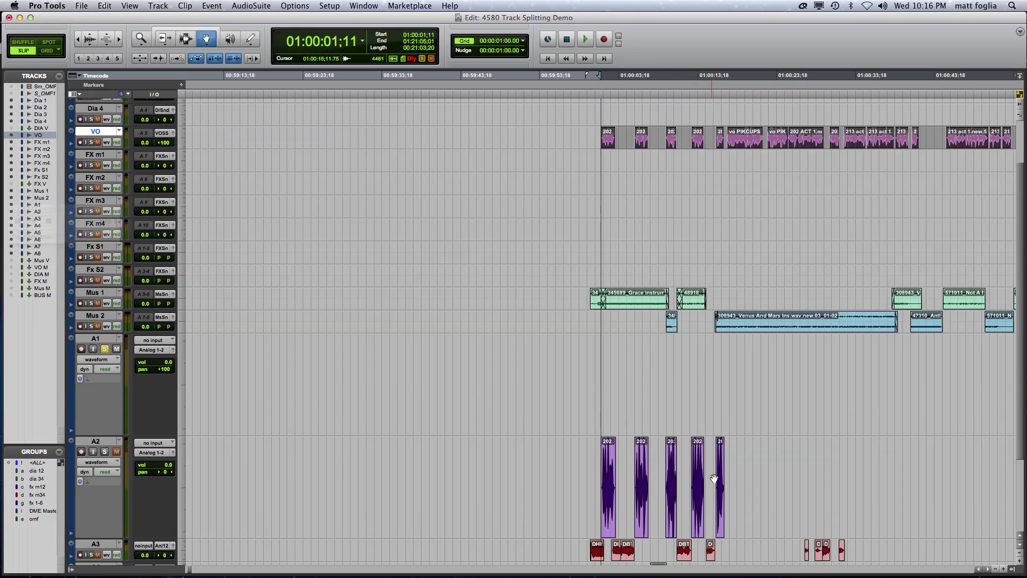
pyautogui.press('F7')
pyautogui.click(737, 471)
pyautogui.click(595, 464)
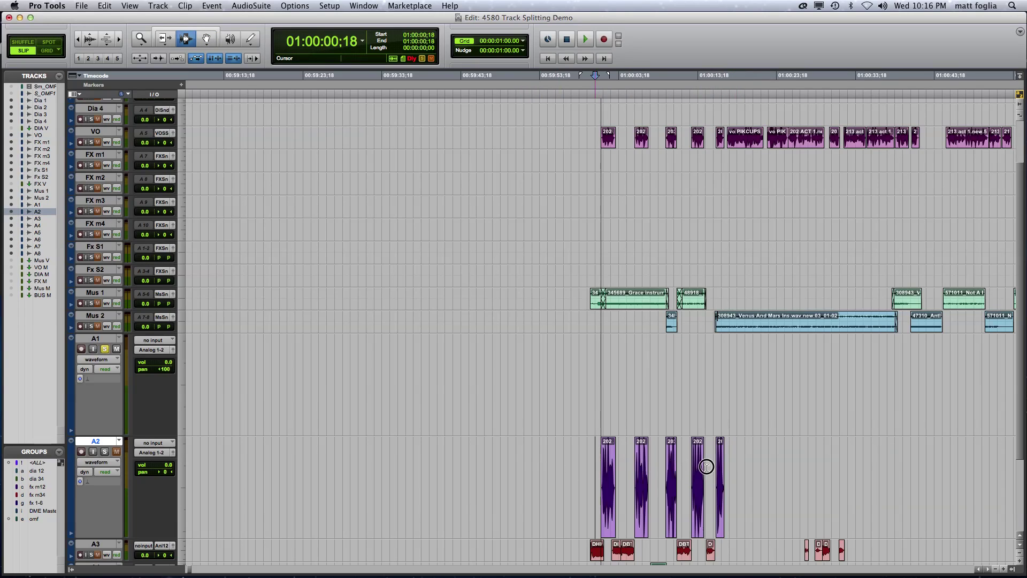
pyautogui.moveTo(706, 466); pyautogui.dragTo(738, 468)
pyautogui.press('Delete')
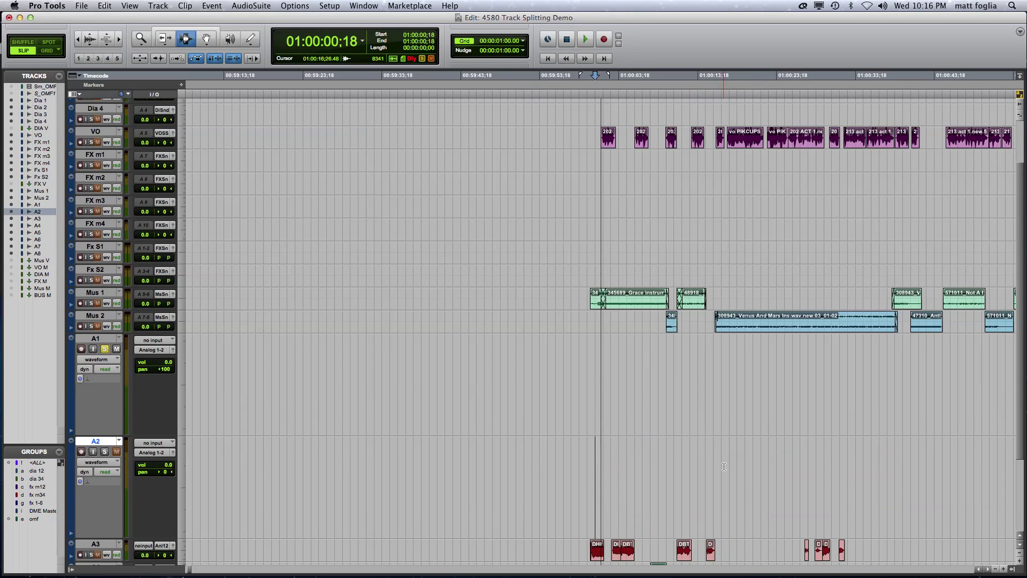
# Turn off A1's solo and go to the session end at 01:21:05;01
pyautogui.click(104, 349)
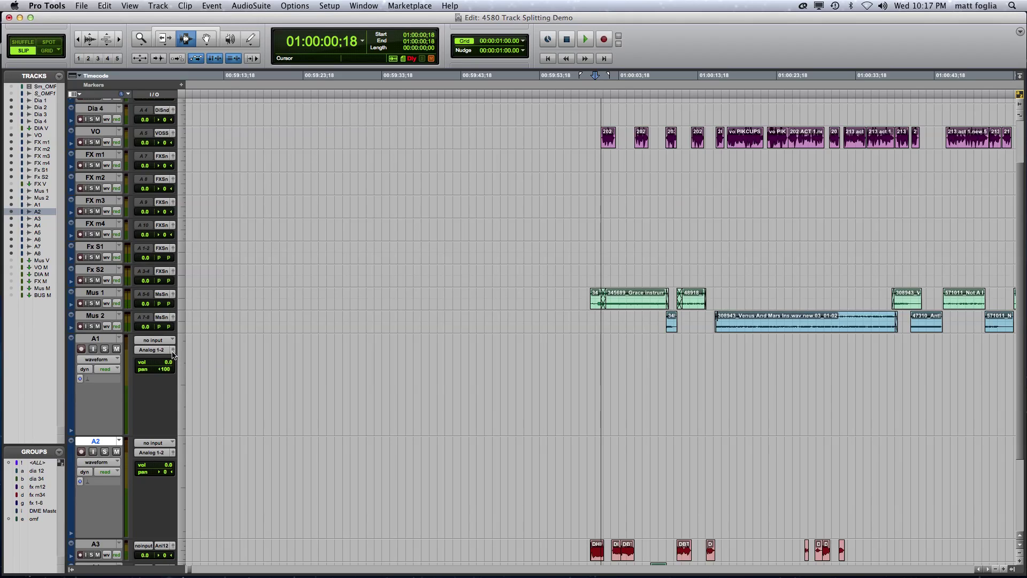
pyautogui.hotkey('alt', 'Return')
pyautogui.press('space')
pyautogui.press('space')
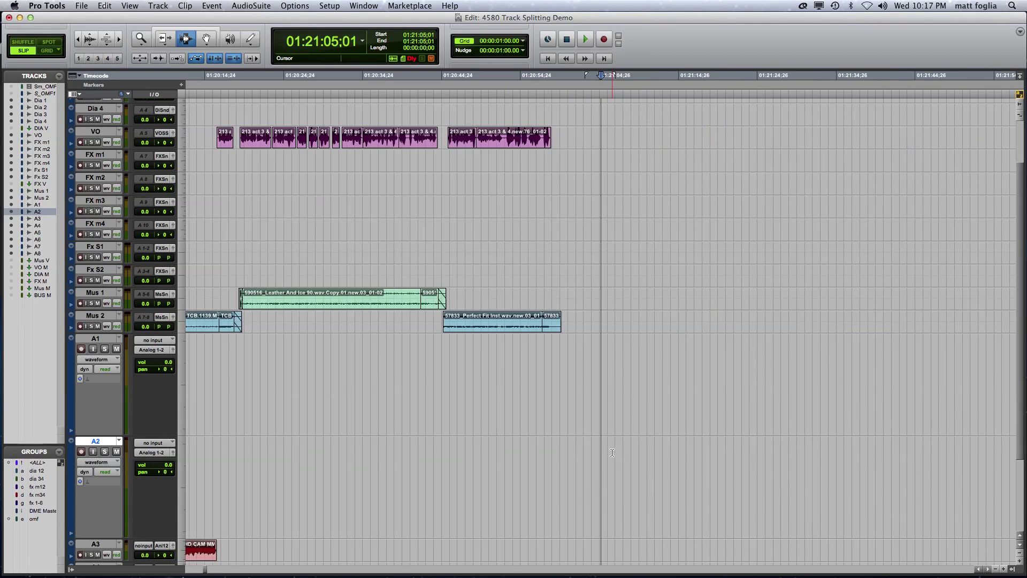
# Delete the emptied tracks A1 and A2, keeping their alternate playlists
pyautogui.press('p')
pyautogui.click(101, 442)
pyautogui.keyDown('shift'); pyautogui.click(109, 342); pyautogui.keyUp('shift')
pyautogui.click(159, 5)
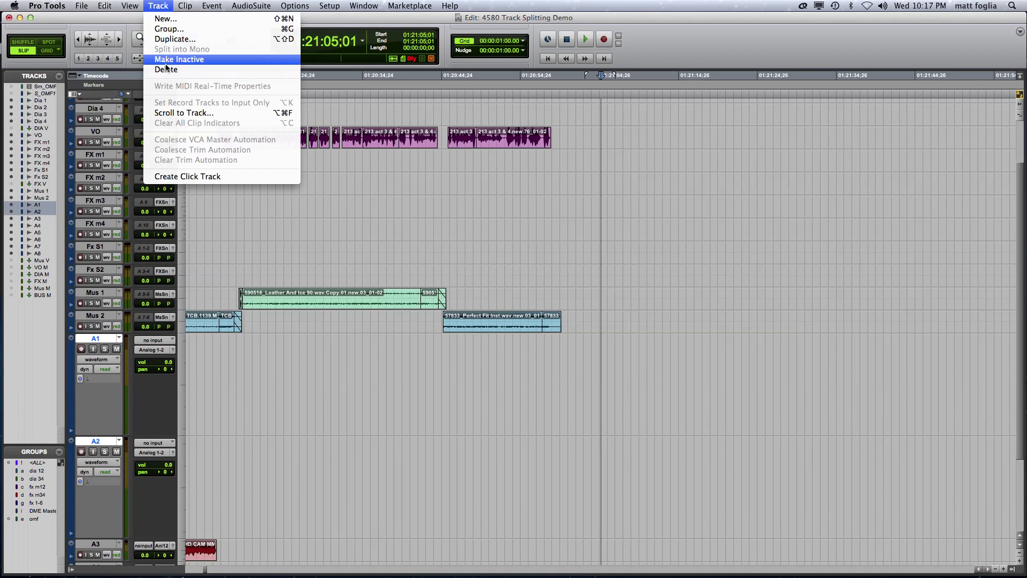
pyautogui.click(160, 69)
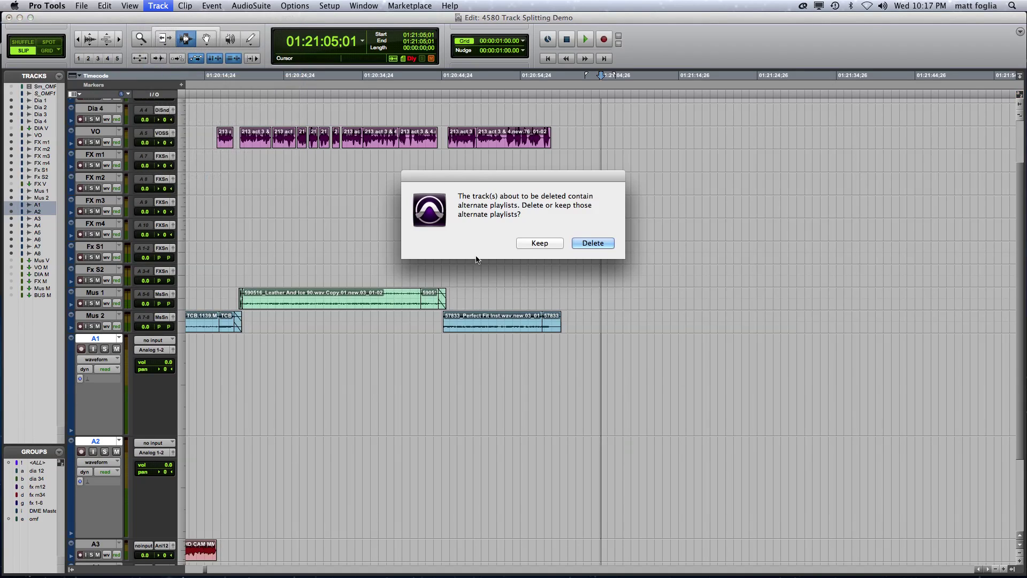
pyautogui.click(550, 244)
pyautogui.press('super+bracketleft')
pyautogui.press('super+bracketleft')
pyautogui.press('super+bracketleft')
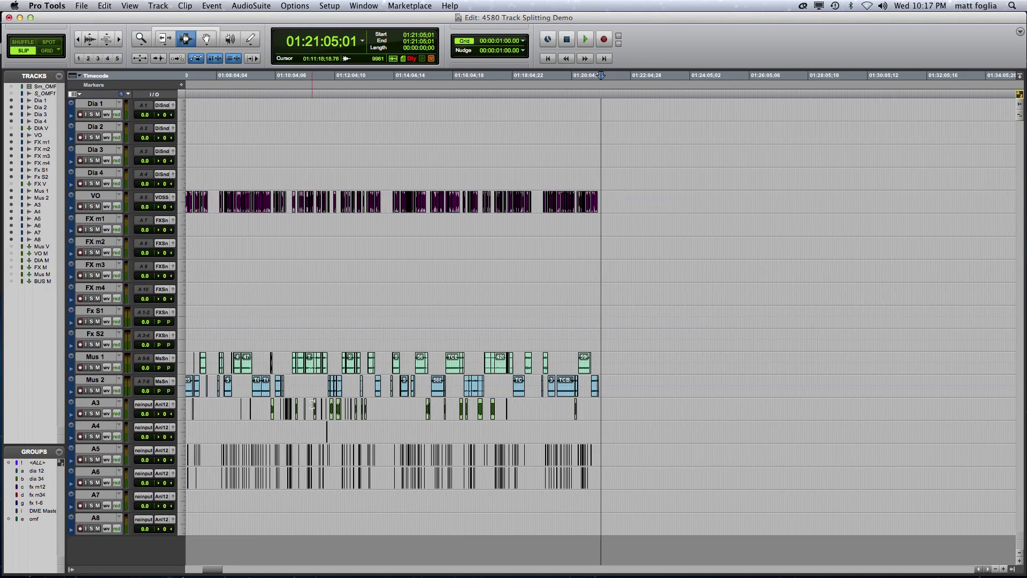
# Go to 01:00:00;00 and zoom in on the program's opening, placing the cursor at 01:00:04;12 on Mus 1
pyautogui.press('KP_Equal')
pyautogui.write('1000000')
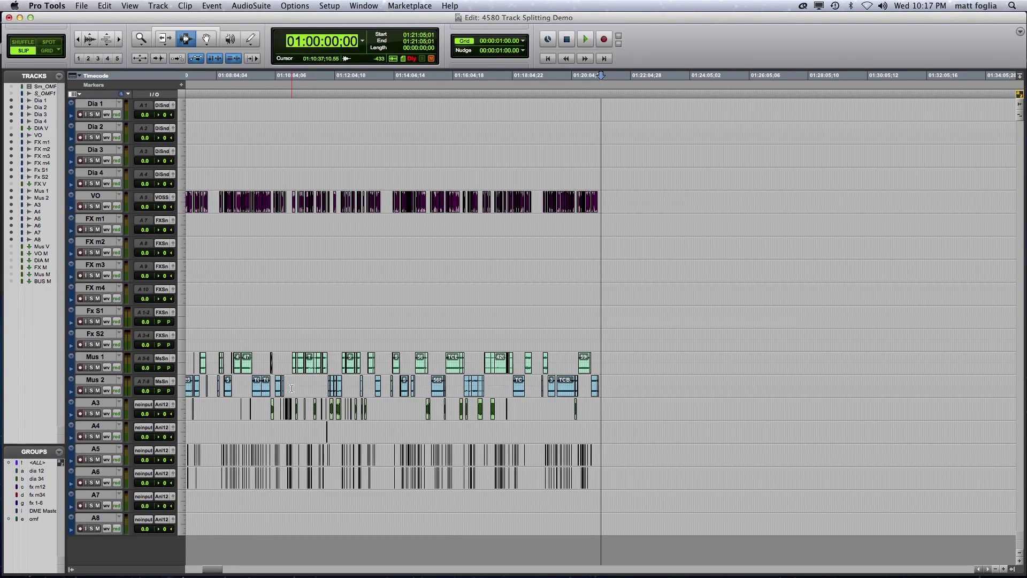
pyautogui.press('KP_Enter')
pyautogui.press('super+bracketright')
pyautogui.press('super+bracketright')
pyautogui.press('super+bracketright')
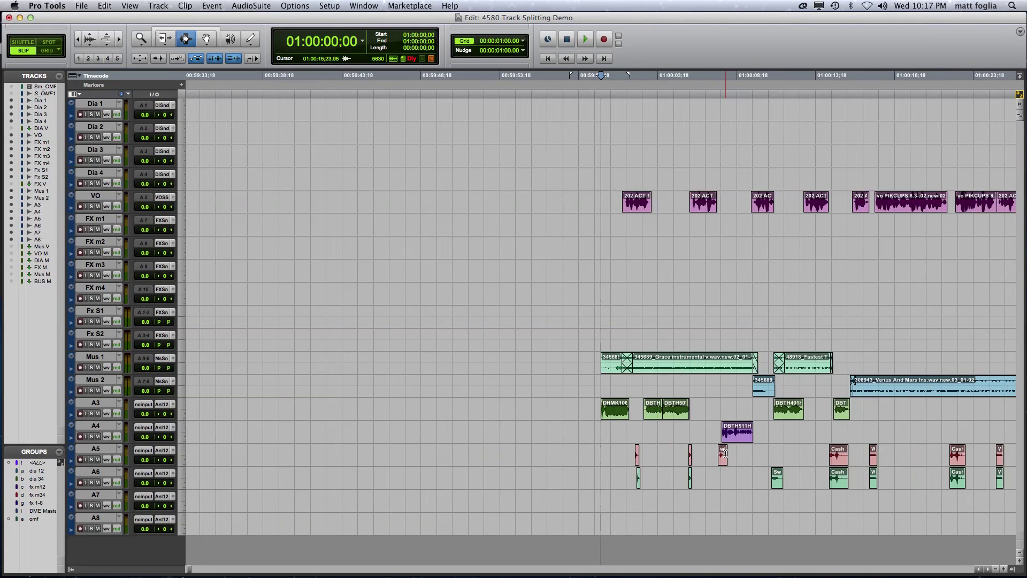
pyautogui.click(671, 360)
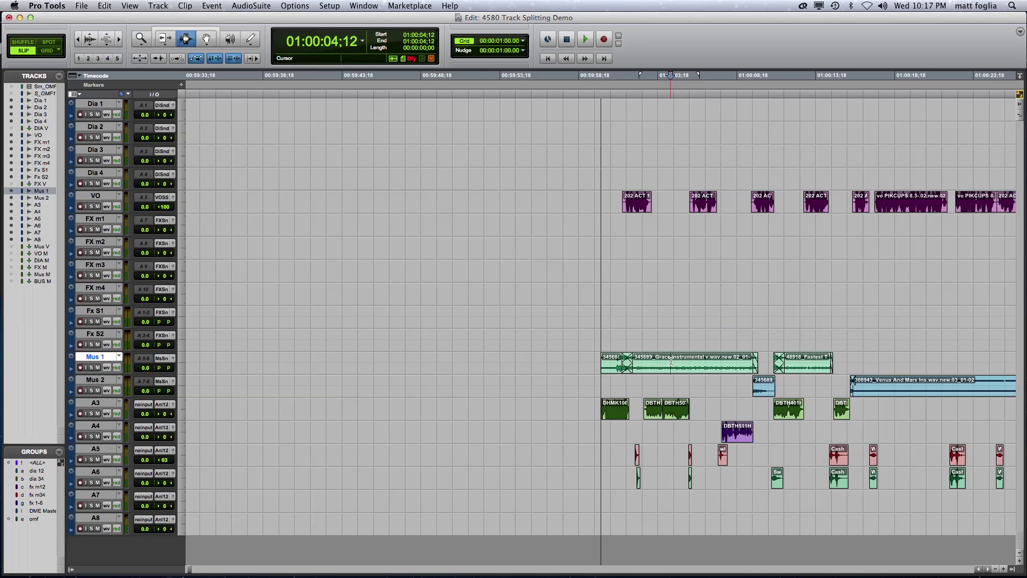
pyautogui.press('super+bracketright')
pyautogui.press('super+bracketright')
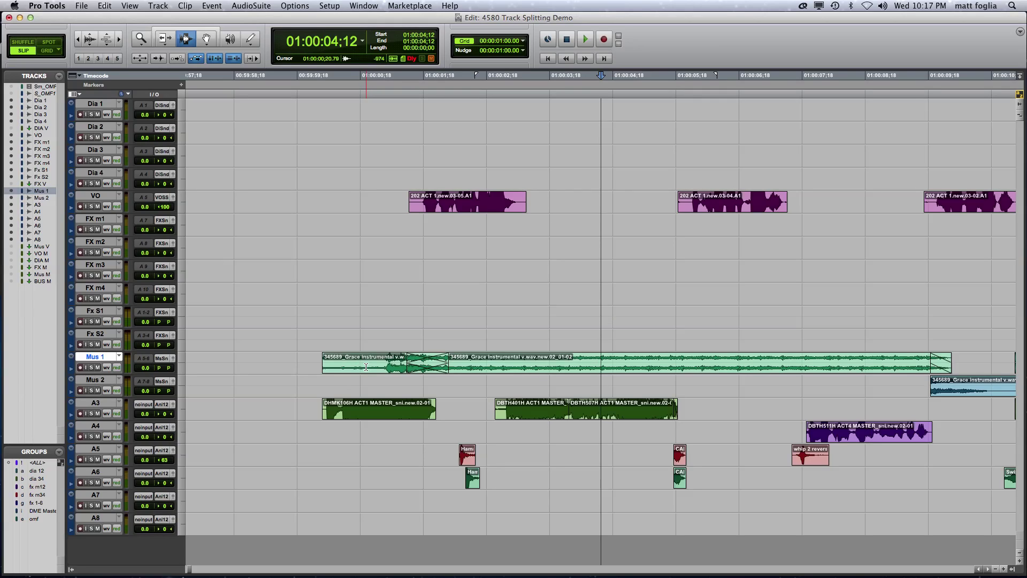
# Show the BUS M track to check its mute and hide the track again
pyautogui.click(11, 281)
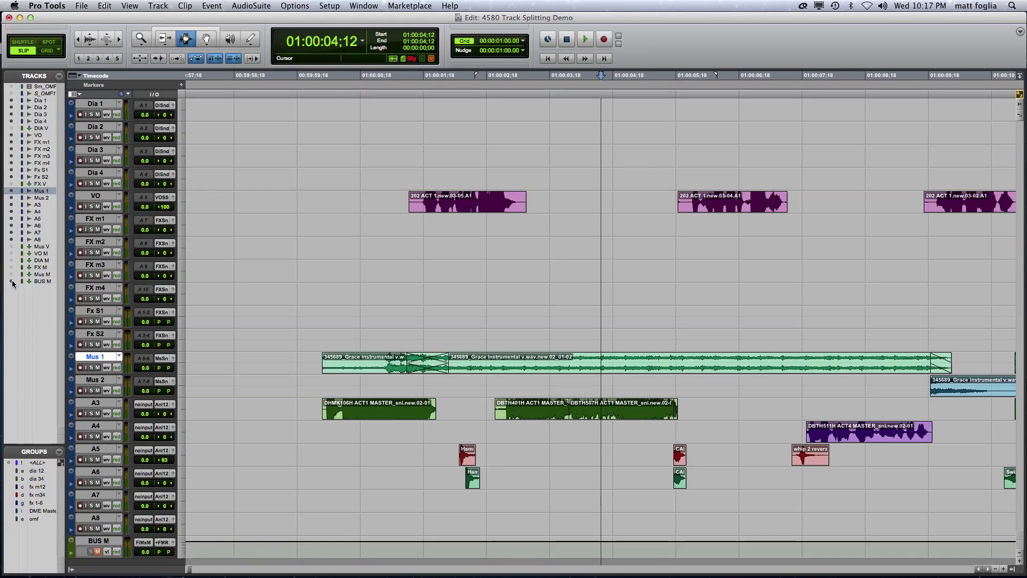
pyautogui.click(98, 552)
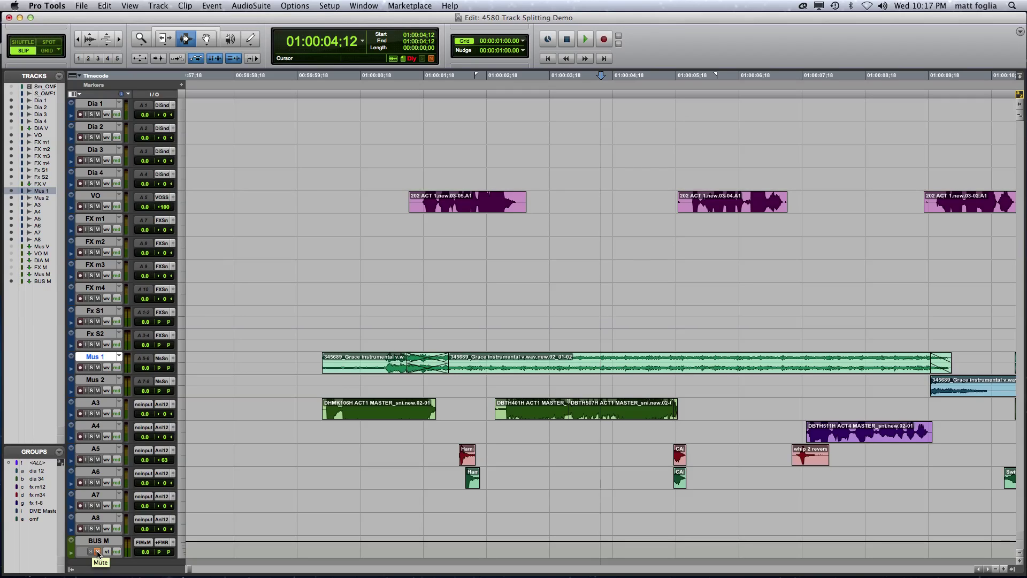
pyautogui.click(12, 281)
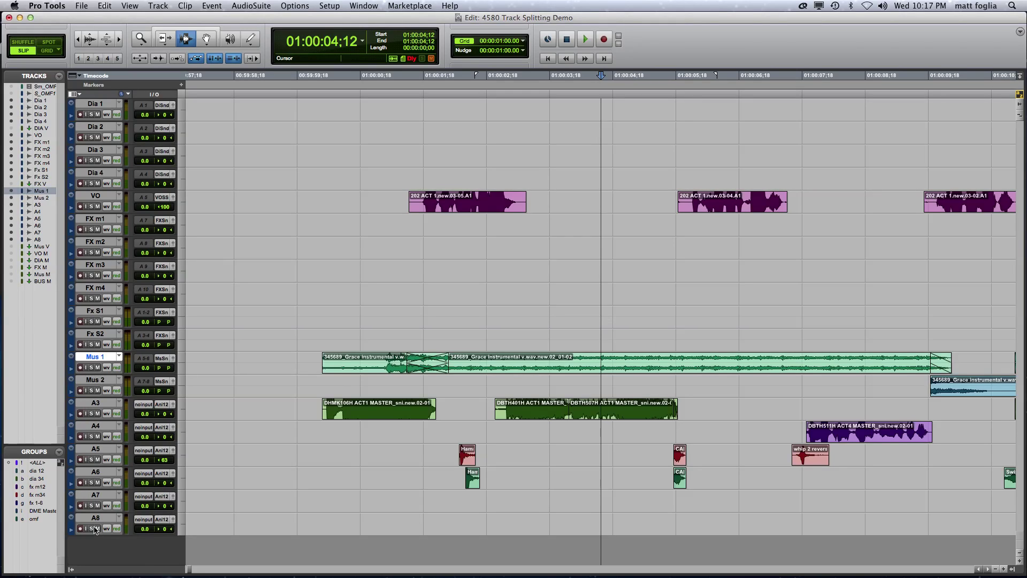
# Audition the opening clips on track A3 from 01:00:00;23 and from 01:00:03;20
pyautogui.click(360, 414)
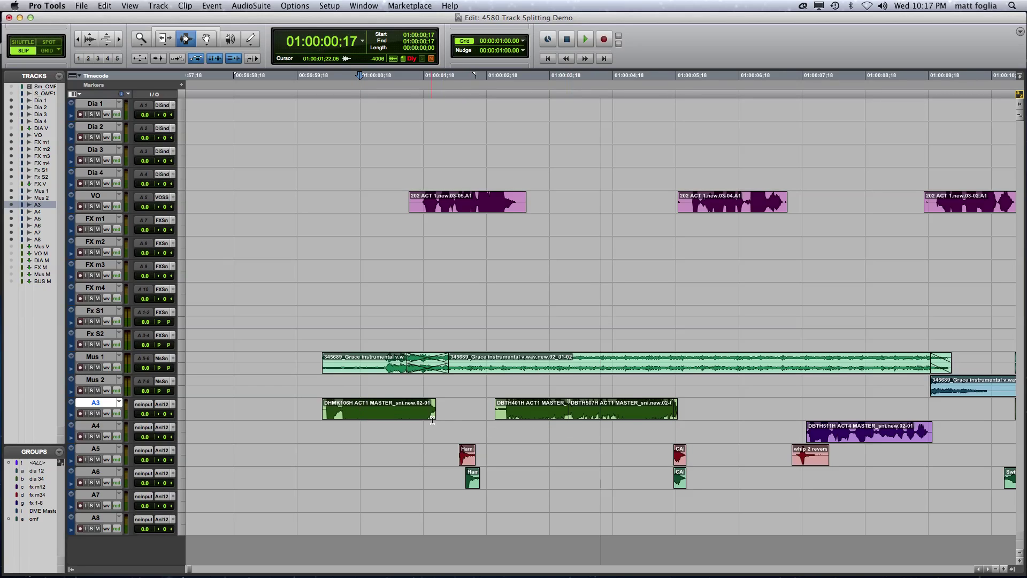
pyautogui.click(372, 408)
pyautogui.press('space')
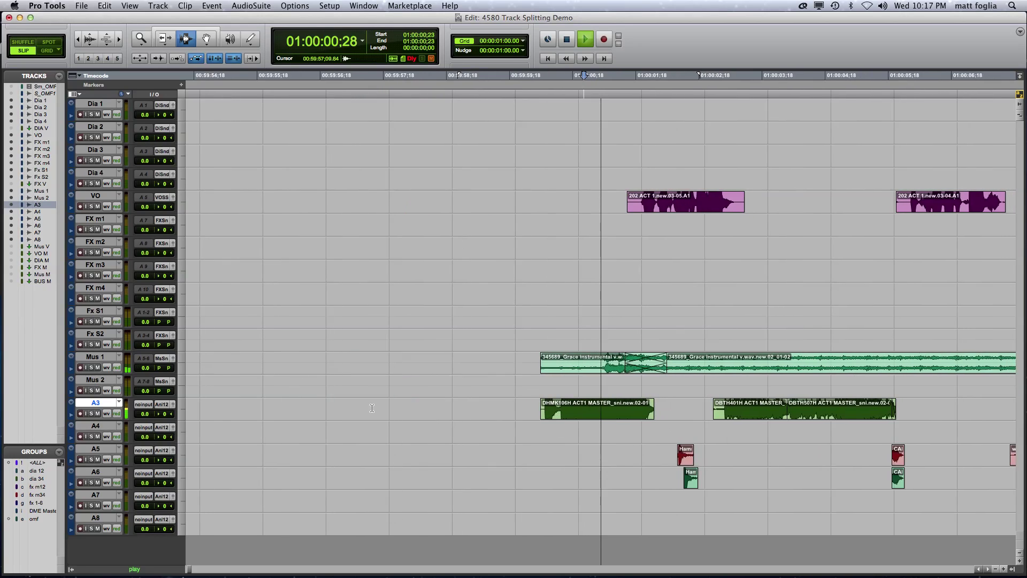
pyautogui.press('space')
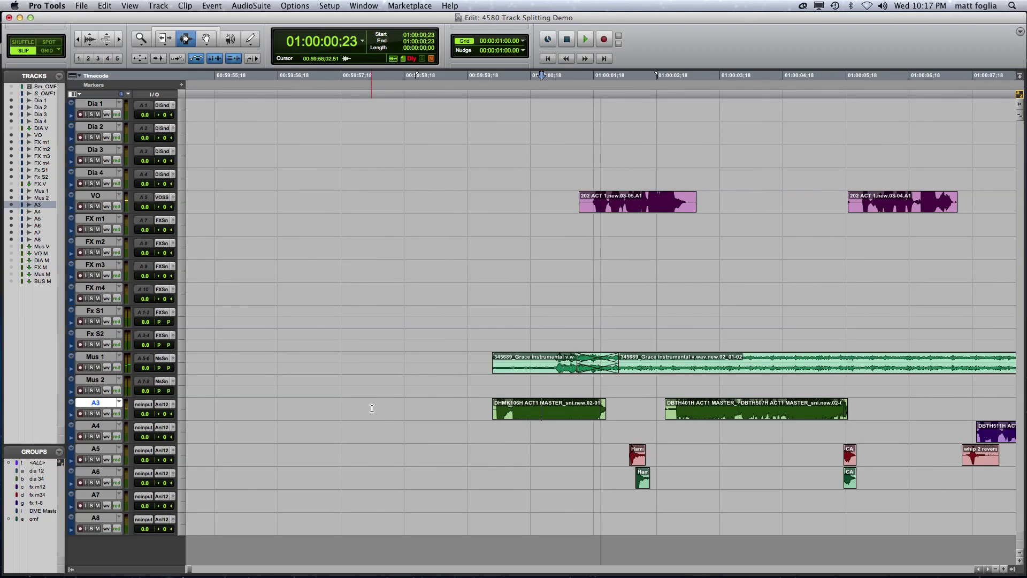
pyautogui.click(725, 410)
pyautogui.press('space')
pyautogui.press('super+bracketleft')
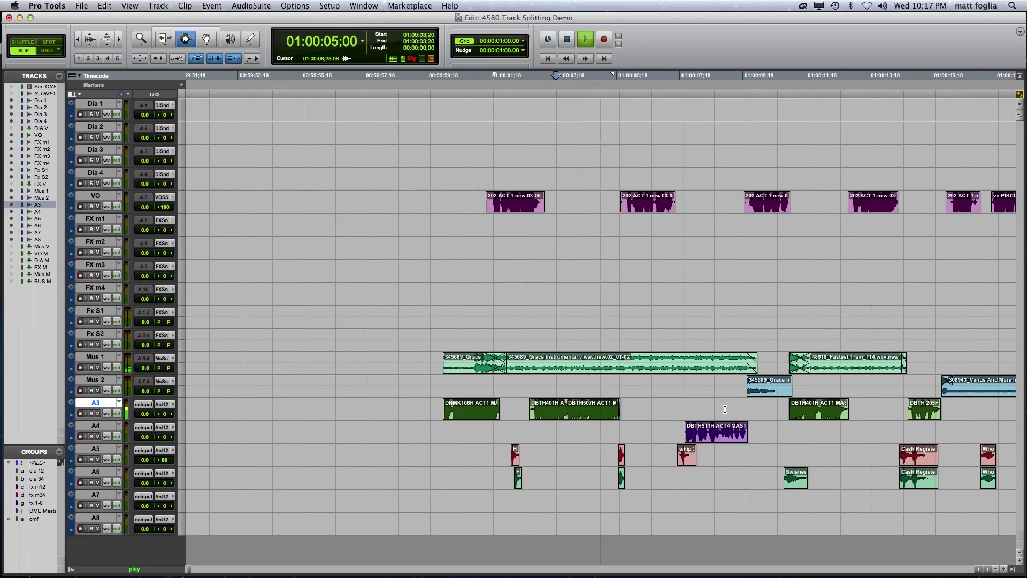
pyautogui.press('space')
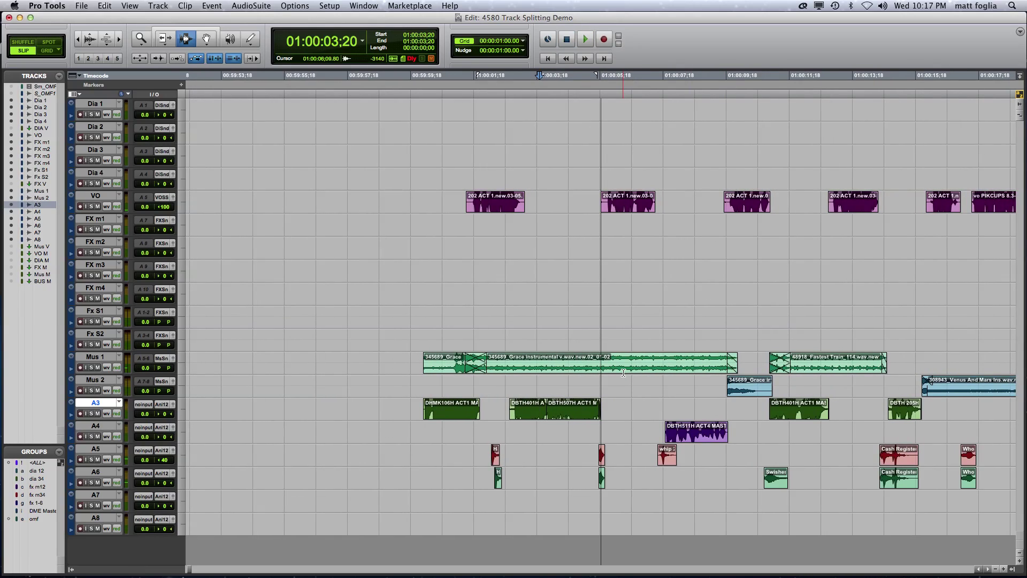
pyautogui.press('super+bracketleft')
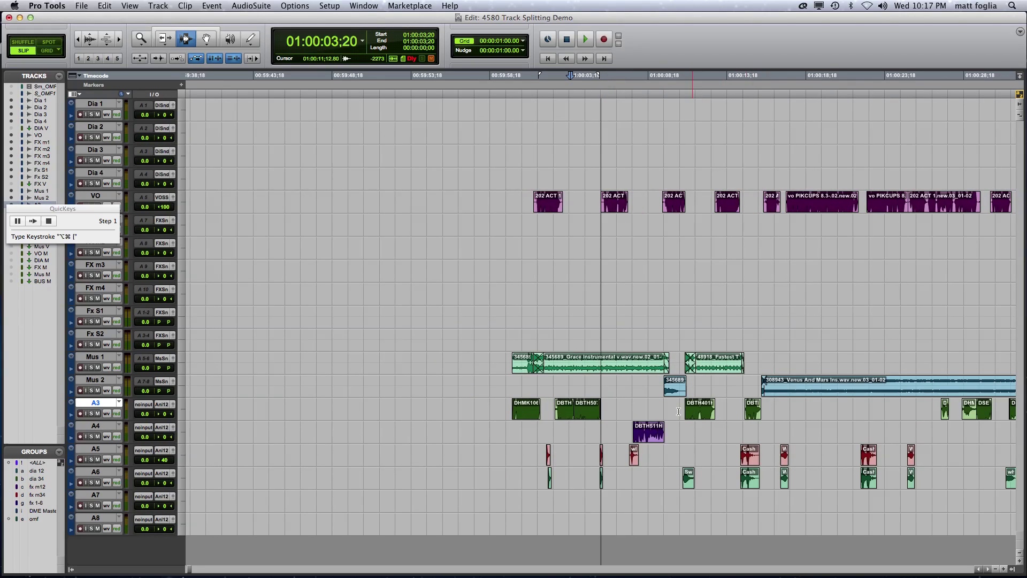
# Reduce the waveform height and zoom in on the first DHMK106H clip on track A3
pyautogui.click(506, 411)
pyautogui.press('super+bracketright')
pyautogui.press('super+bracketright')
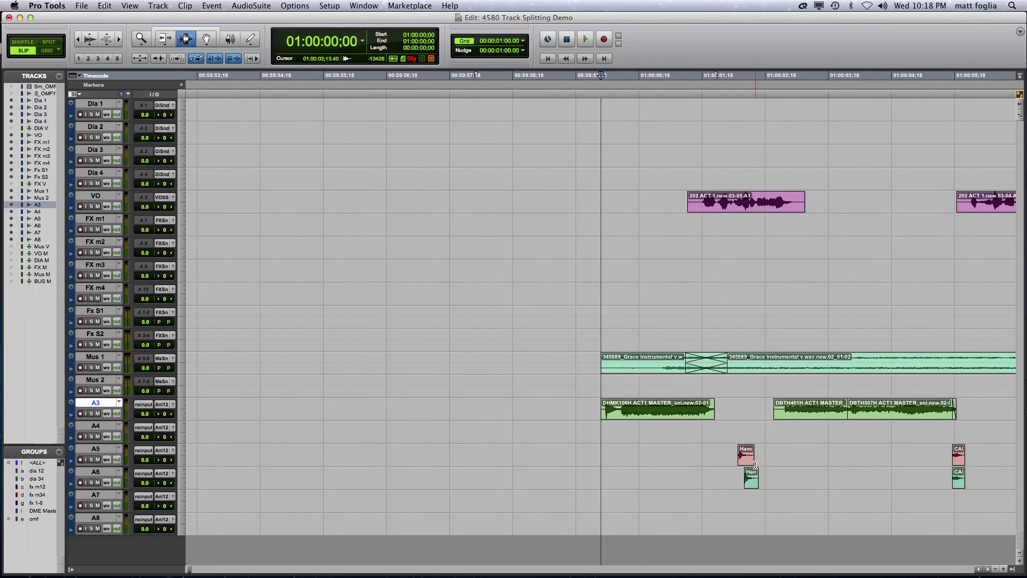
pyautogui.press('super+bracketleft')
pyautogui.click(638, 413)
pyautogui.press('super+bracketright')
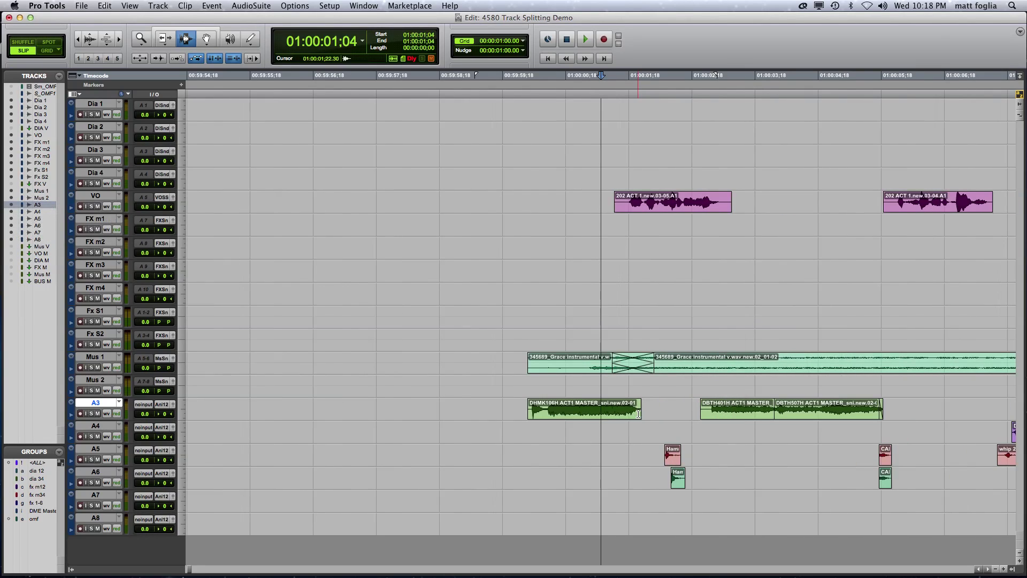
# Show the video window, solo A3 and audition its opening clips against picture from 01:00:00;02
pyautogui.click(530, 411)
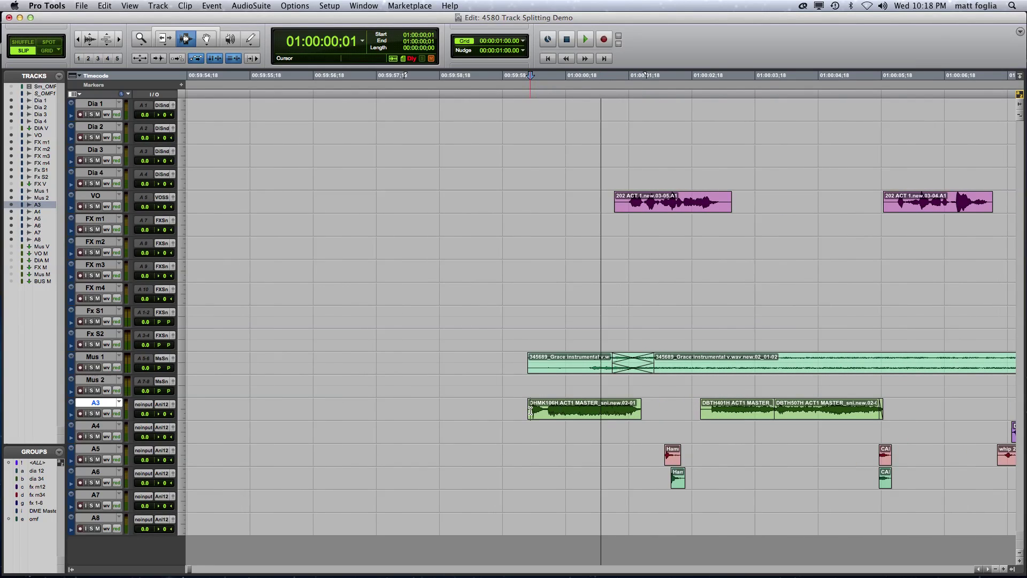
pyautogui.press('super+9')
pyautogui.click(531, 416)
pyautogui.click(91, 413)
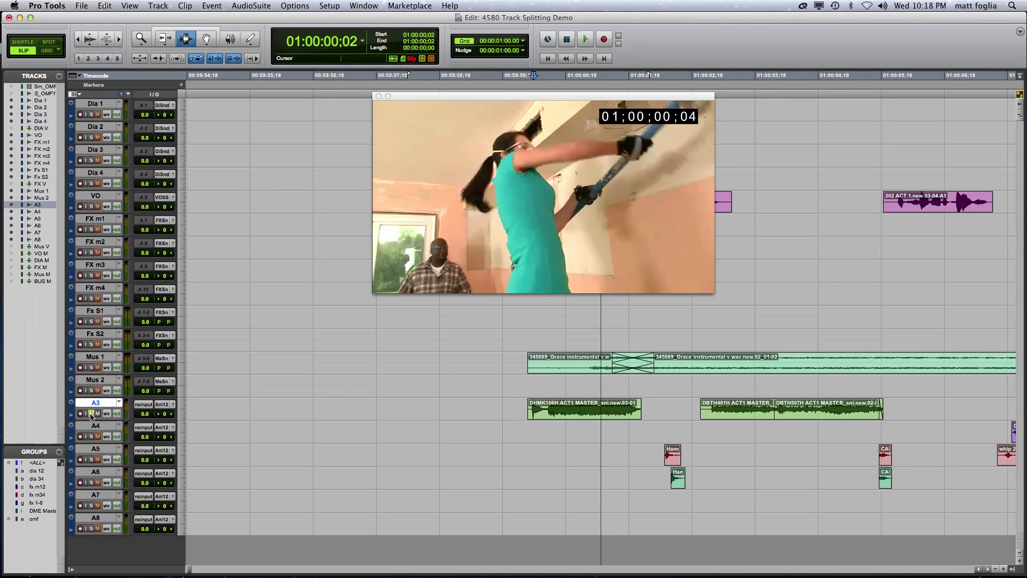
pyautogui.press('space')
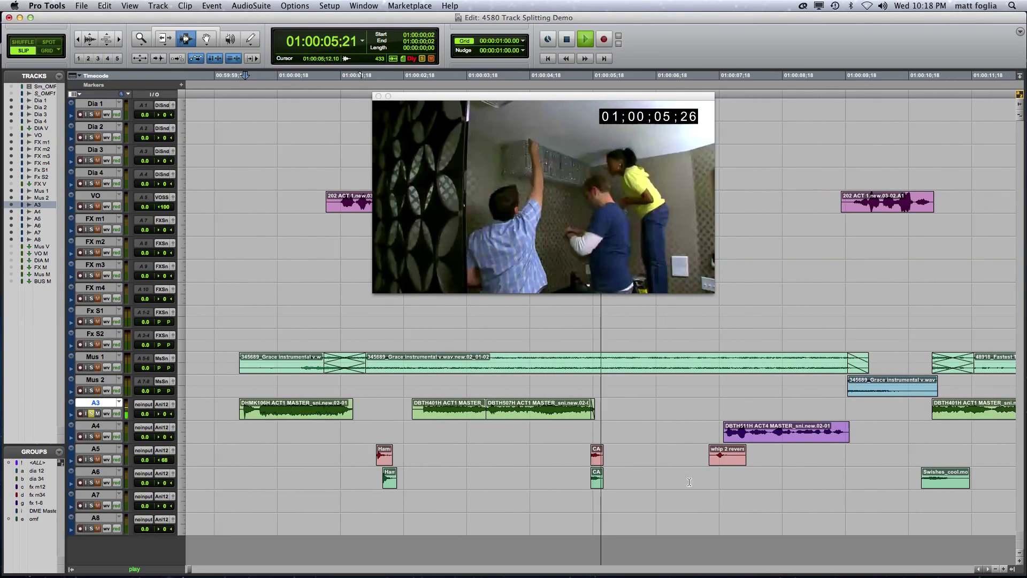
pyautogui.press('space')
pyautogui.press('super+bracketleft')
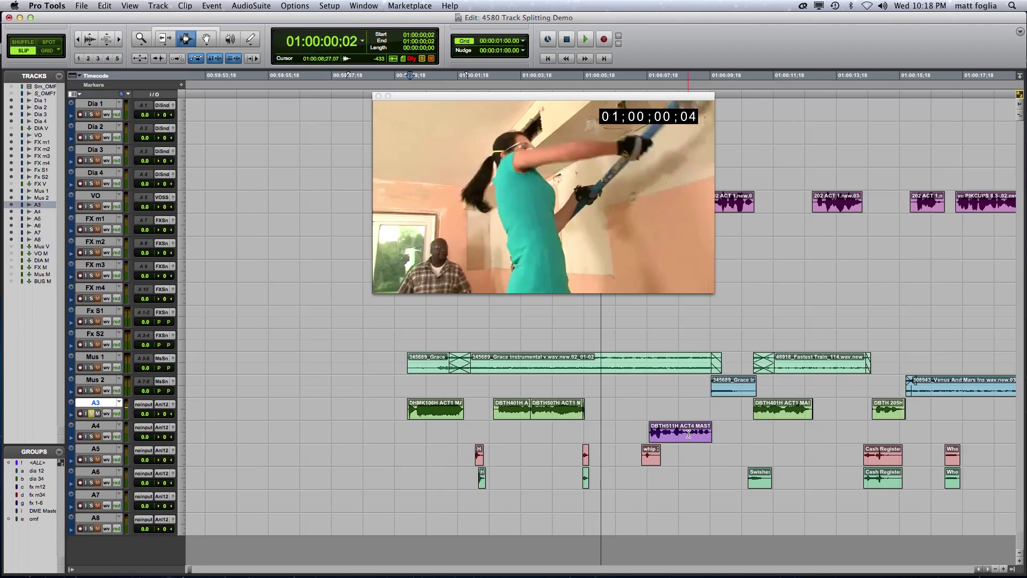
# Audition A3 against picture from 01:00:10;28 and 01:00:14;21, and close the video window
pyautogui.click(731, 411)
pyautogui.press('Tab')
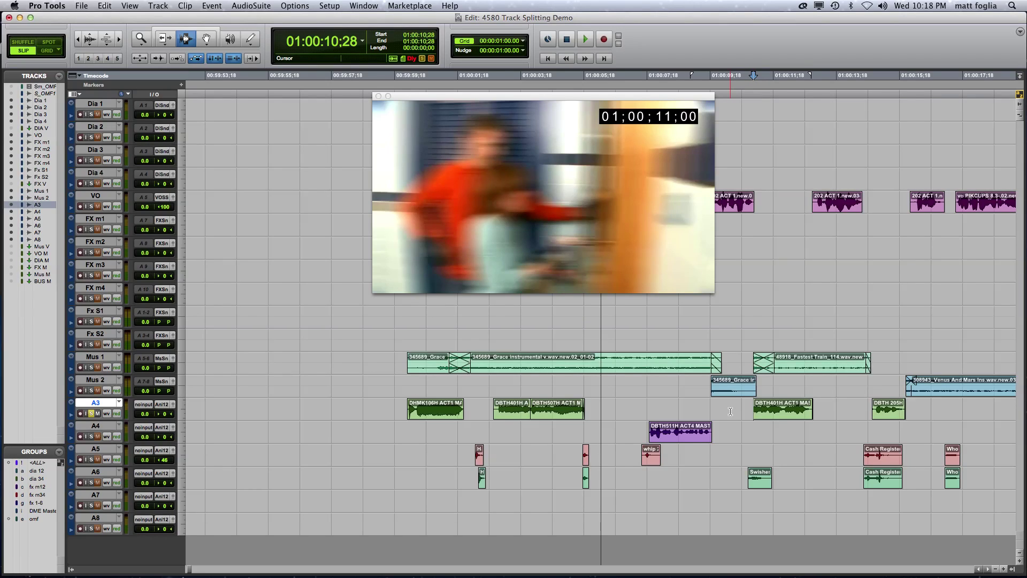
pyautogui.press('space')
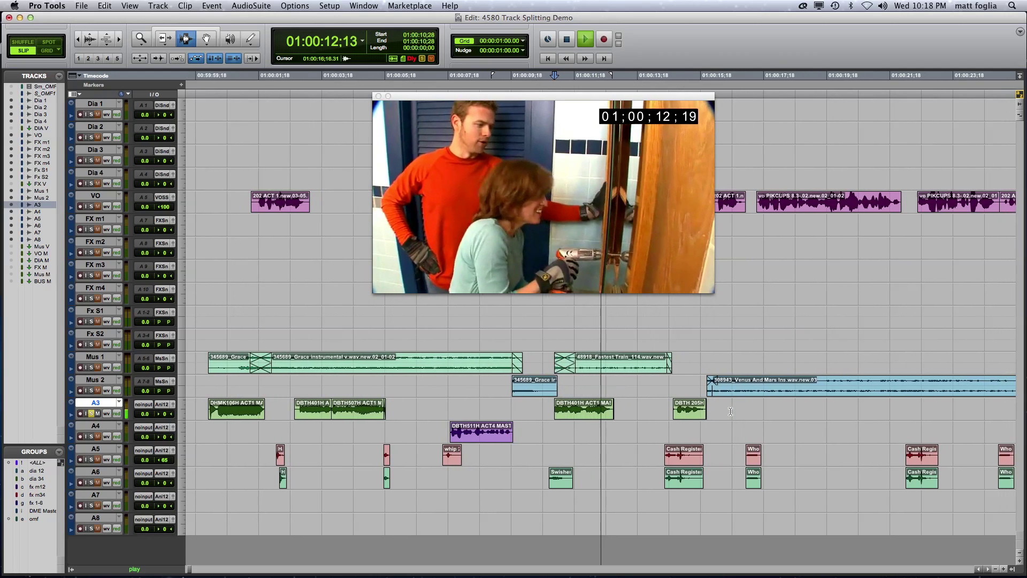
pyautogui.press('space')
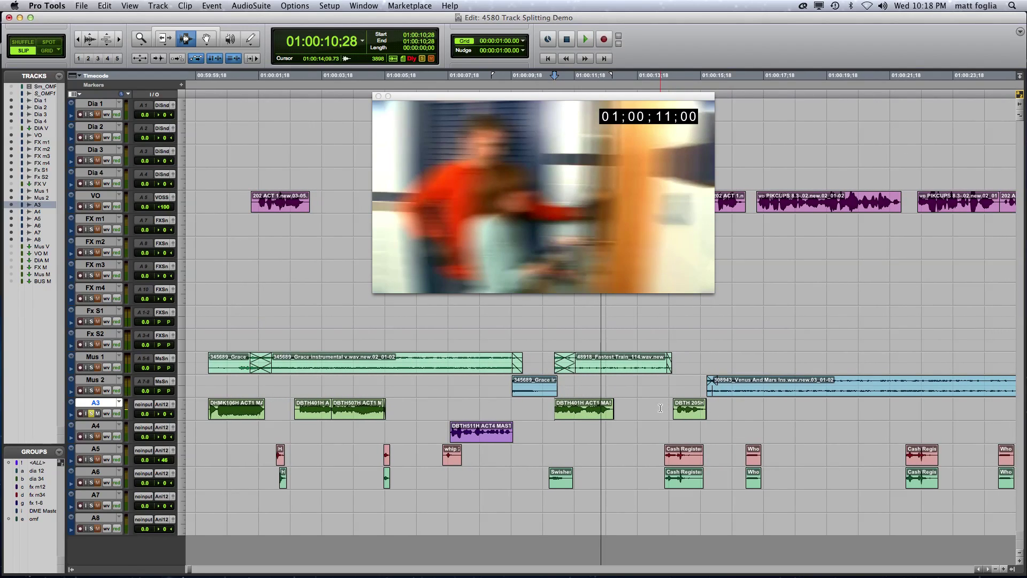
pyautogui.click(660, 408)
pyautogui.press('space')
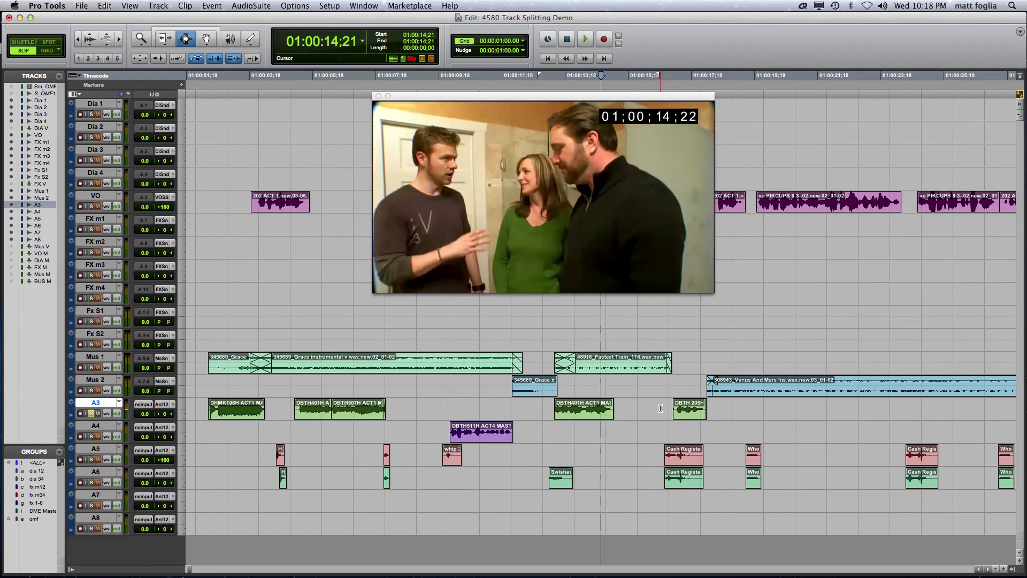
pyautogui.press('space')
pyautogui.press('r')
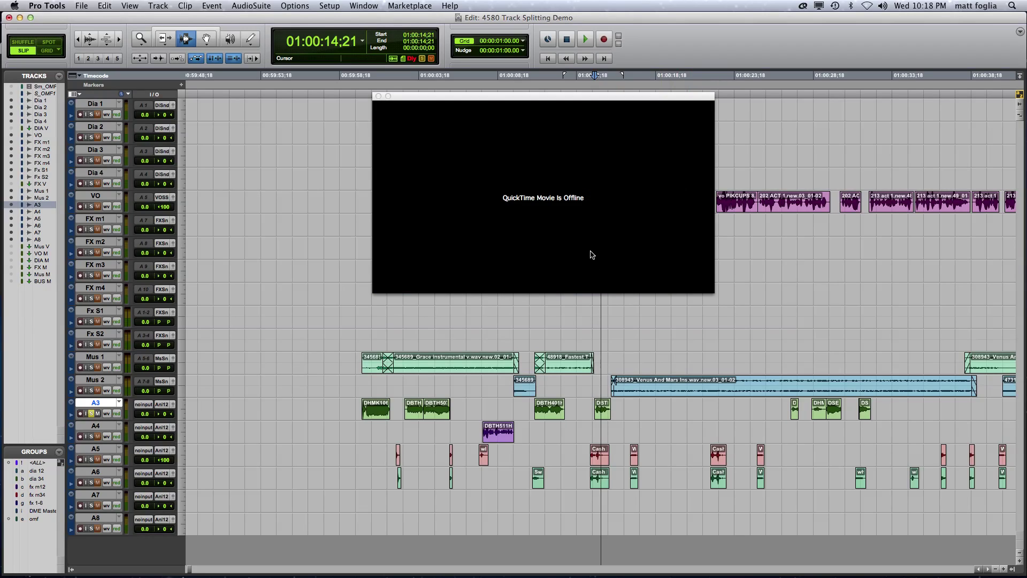
pyautogui.click(379, 97)
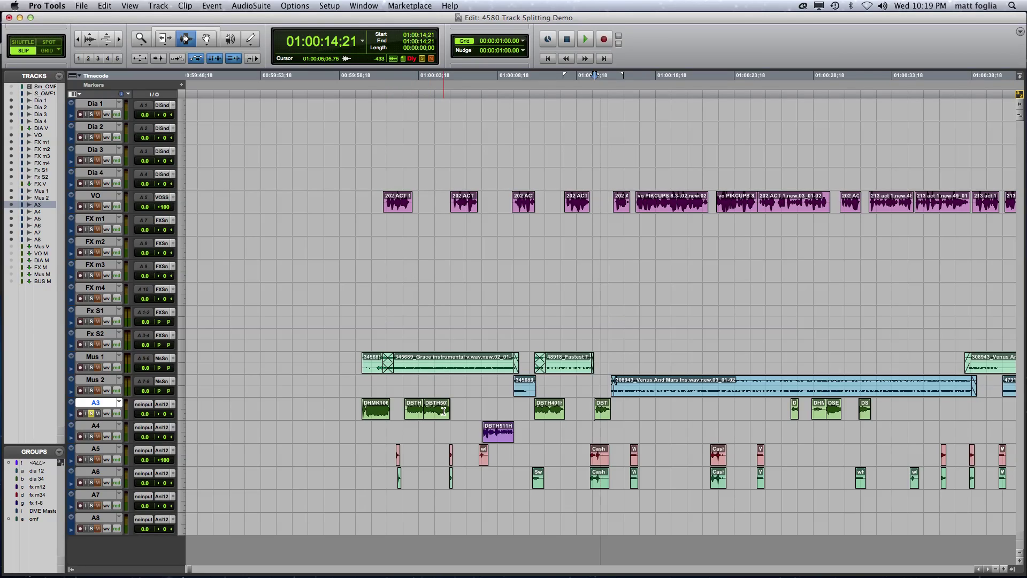
# Move the A3 clips from 01:00:00;00 through 01:00:15;23 onto Dia 1, keeping their timing
pyautogui.press('Return')
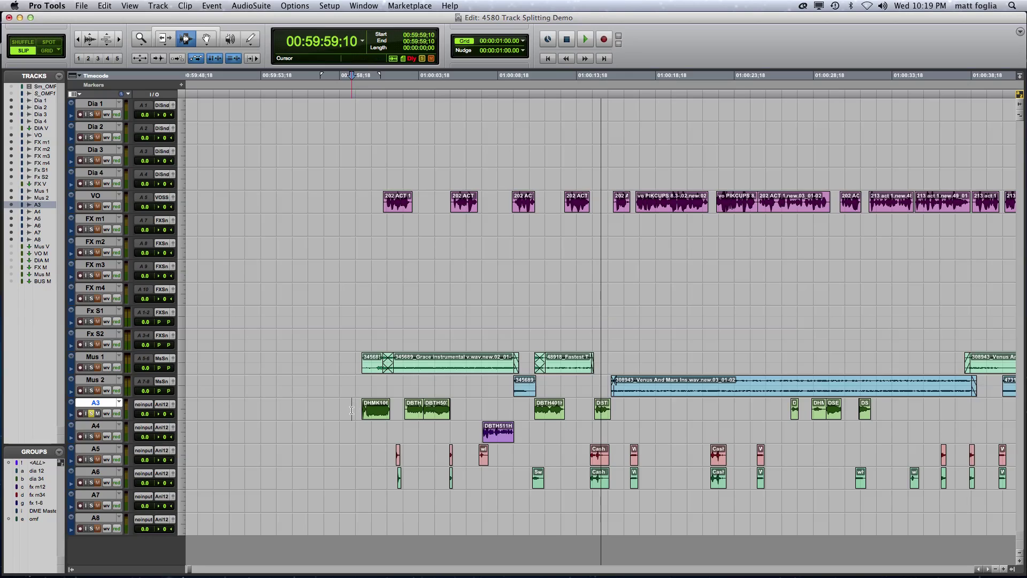
pyautogui.keyDown('shift'); pyautogui.click(604, 410); pyautogui.keyUp('shift')
pyautogui.press('F8')
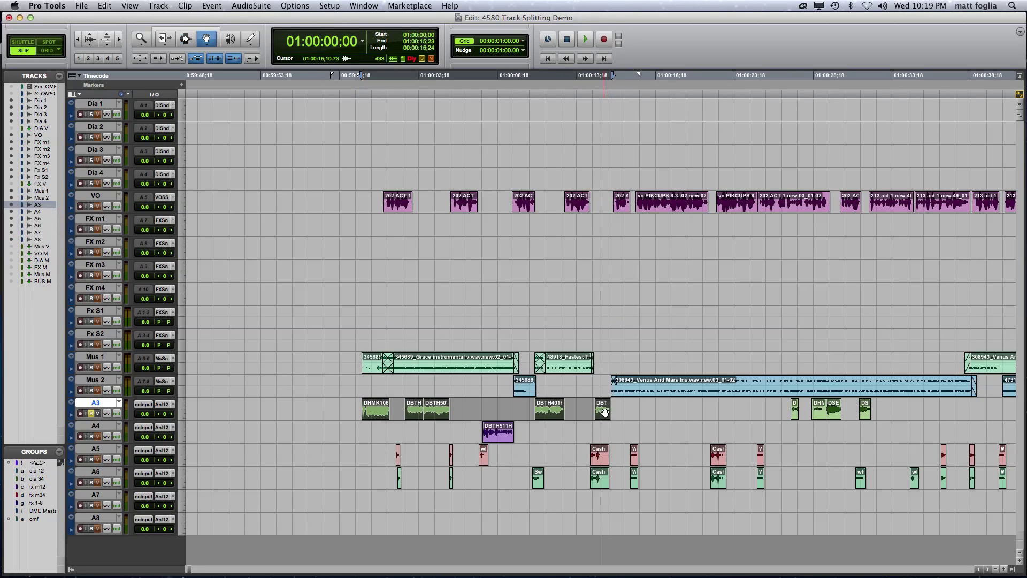
pyautogui.moveTo(603, 409); pyautogui.dragTo(601, 107)
pyautogui.press('F7')
# Audition the DBTH511H ACT4 clip on A4 with A3's solo off and move the clip onto Dia 1, keeping its timing
pyautogui.click(491, 431)
pyautogui.press('super+bracketright')
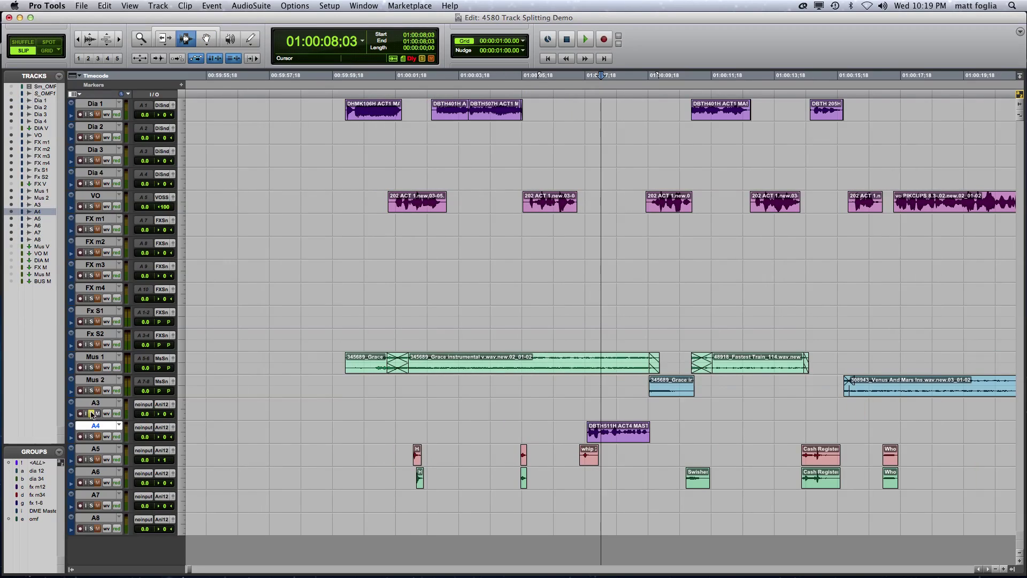
pyautogui.press('space')
pyautogui.press('space')
pyautogui.press('F8')
pyautogui.moveTo(589, 435); pyautogui.dragTo(594, 98)
pyautogui.press('super+bracketleft')
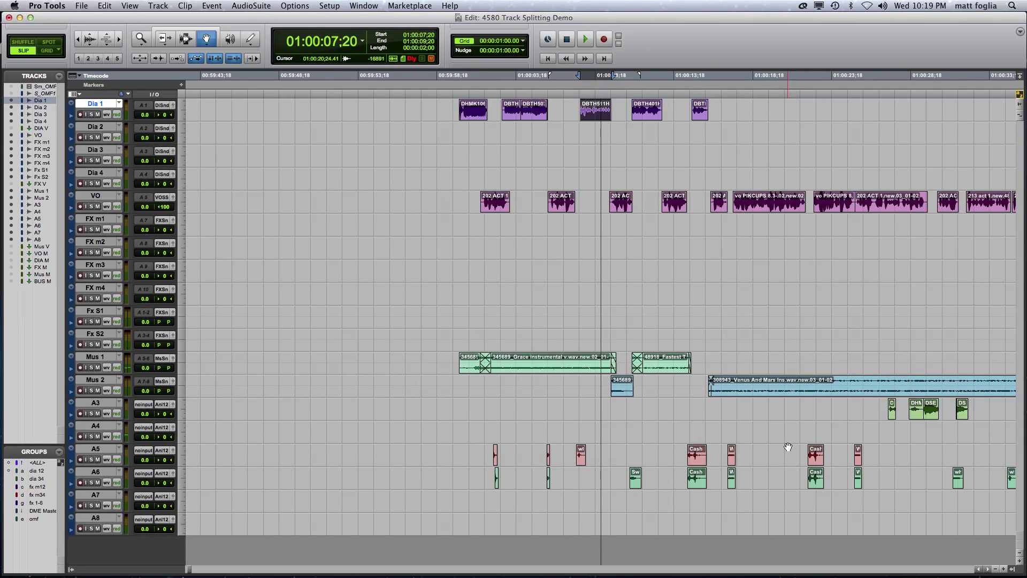
# Audition the A3 clips from 01:00:27;06 to 01:00:32;08 and move them onto Dia 1, keeping their timing
pyautogui.click(893, 411)
pyautogui.press('F7')
pyautogui.press('space')
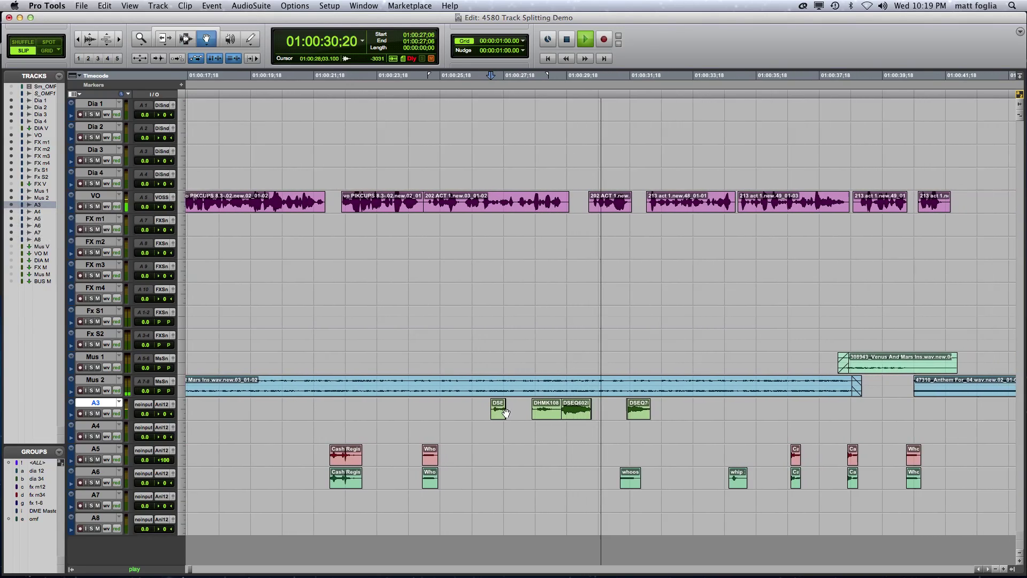
pyautogui.press('space')
pyautogui.press('F8')
pyautogui.click(484, 409)
pyautogui.keyDown('shift'); pyautogui.click(626, 410); pyautogui.keyUp('shift')
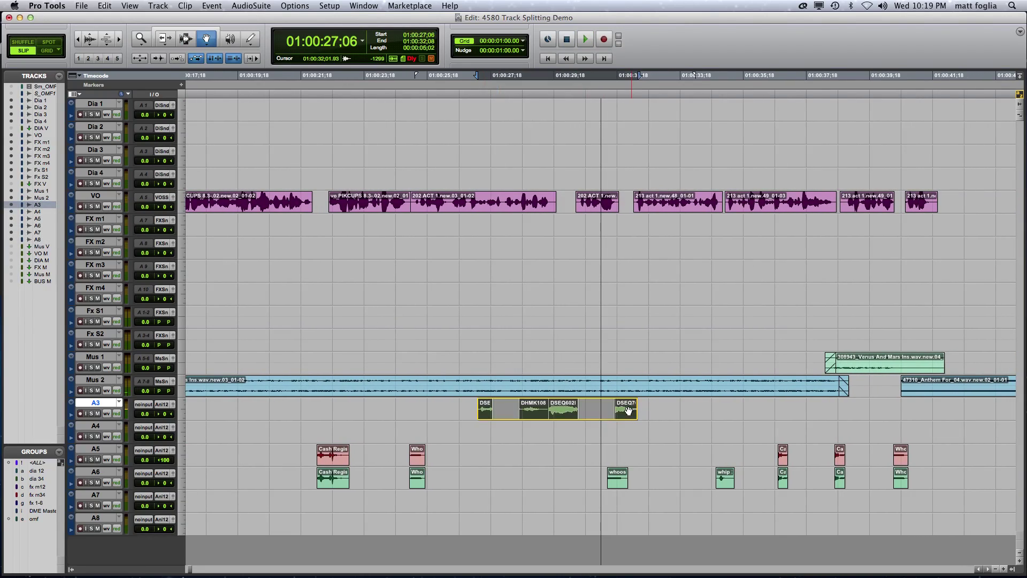
pyautogui.moveTo(624, 191); pyautogui.dragTo(623, 107)
# Audition the HDCAM clips on A3 from 01:01:09;20 onward and survey the remaining A3 material up to 01:02:41;10 and beyond
pyautogui.press('super+bracketleft')
pyautogui.press('super+bracketleft')
pyautogui.press('super+bracketleft')
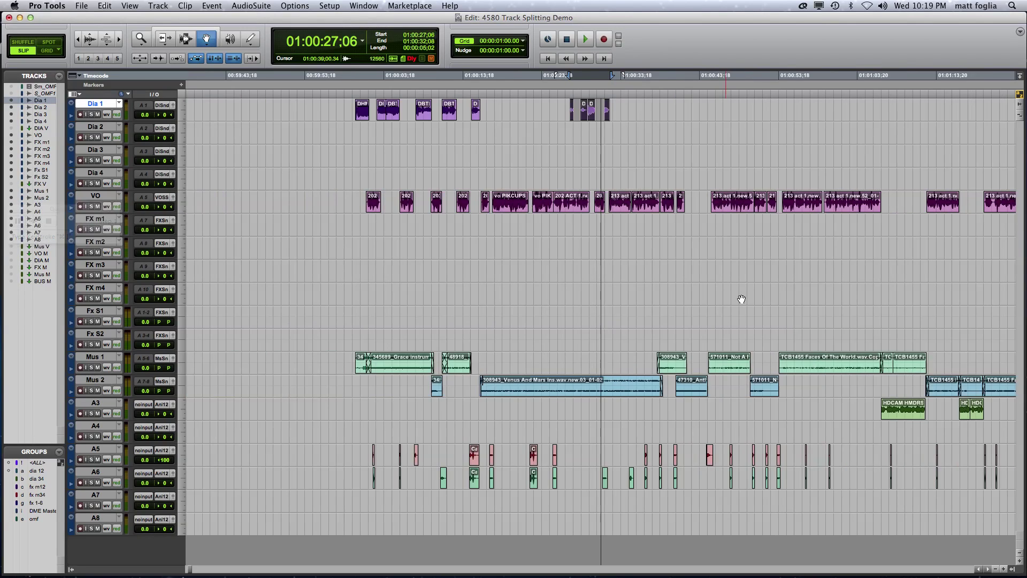
pyautogui.press('F7')
pyautogui.click(769, 410)
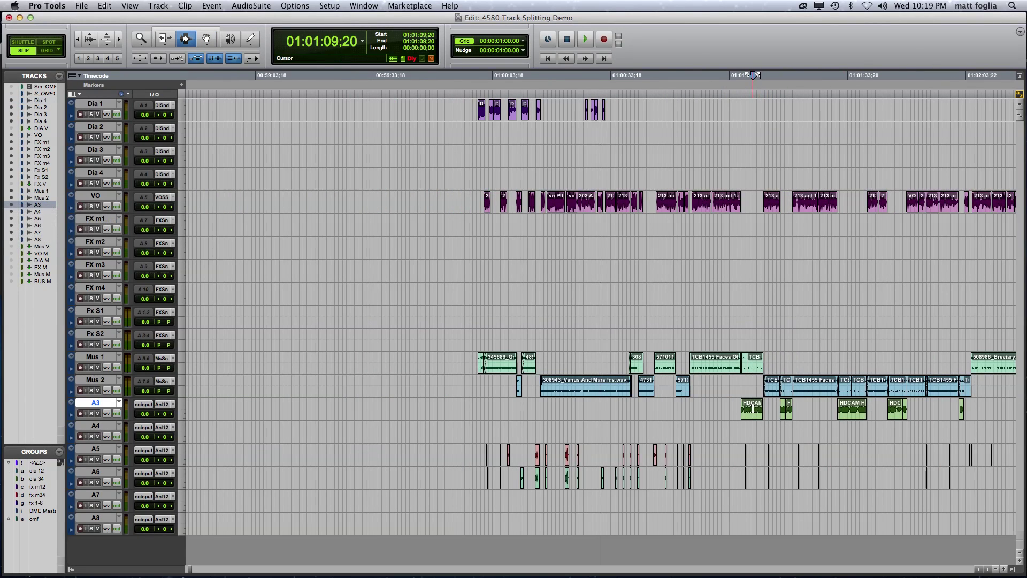
pyautogui.press('space')
pyautogui.click(769, 411)
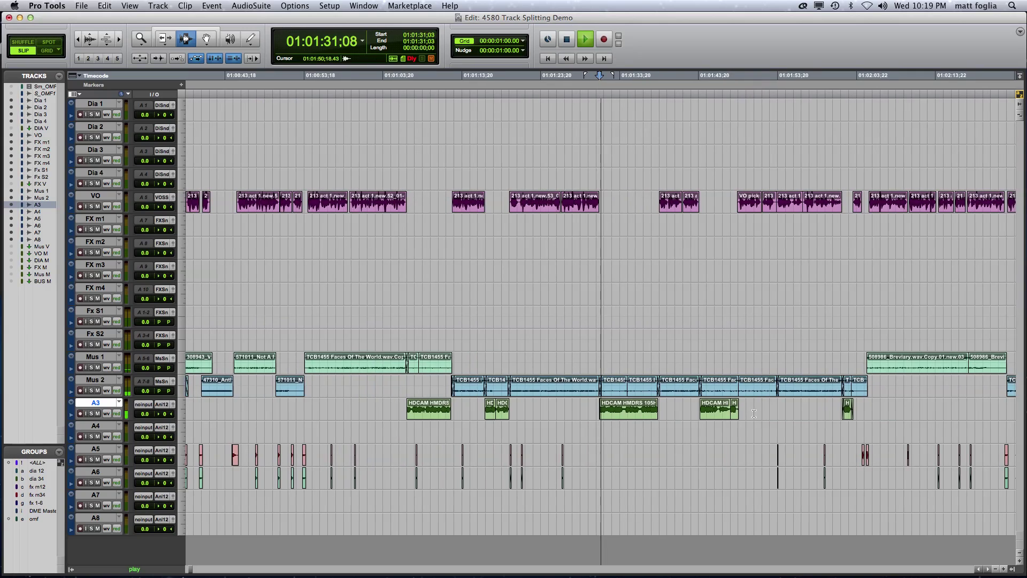
pyautogui.click(800, 410)
pyautogui.click(705, 413)
pyautogui.press('r')
pyautogui.press('space')
pyautogui.press('r')
pyautogui.press('r')
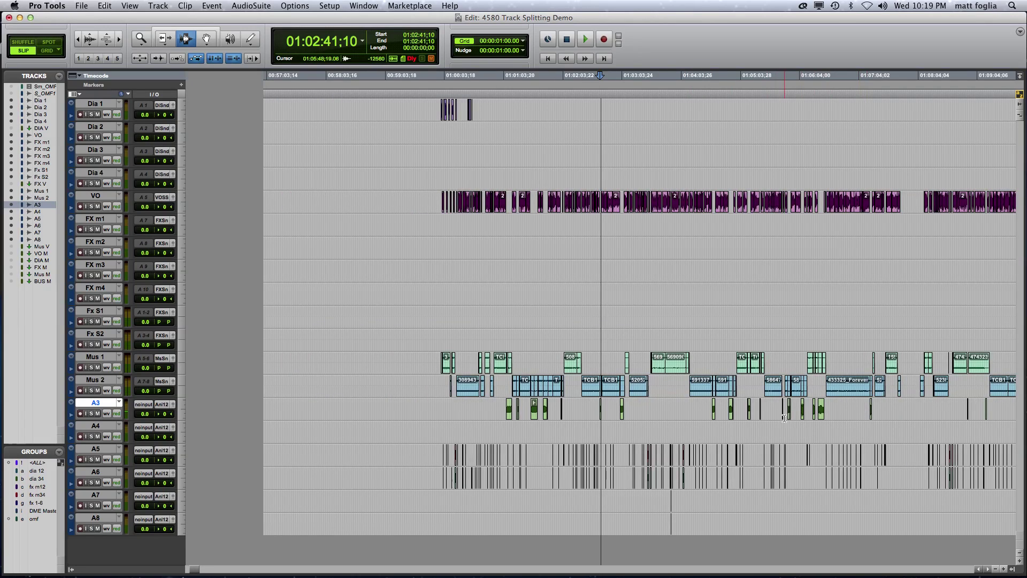
# Audition the HDCAM clips on A3 around 01:05:52;25 and survey the remaining A3 material across the timeline
pyautogui.click(508, 411)
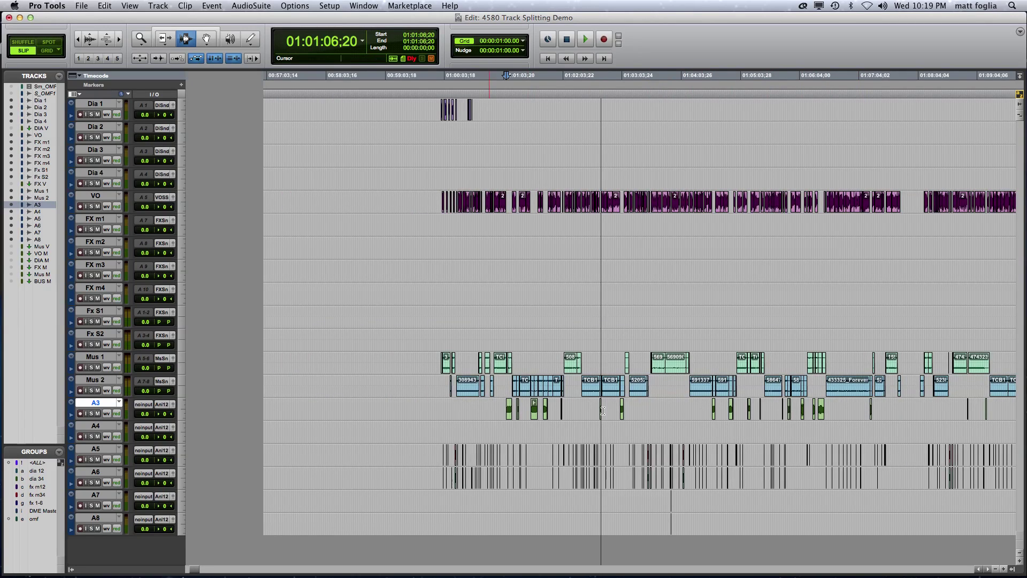
pyautogui.click(790, 413)
pyautogui.press('t')
pyautogui.press('t')
pyautogui.press('t')
pyautogui.click(518, 411)
pyautogui.press('space')
pyautogui.press('space')
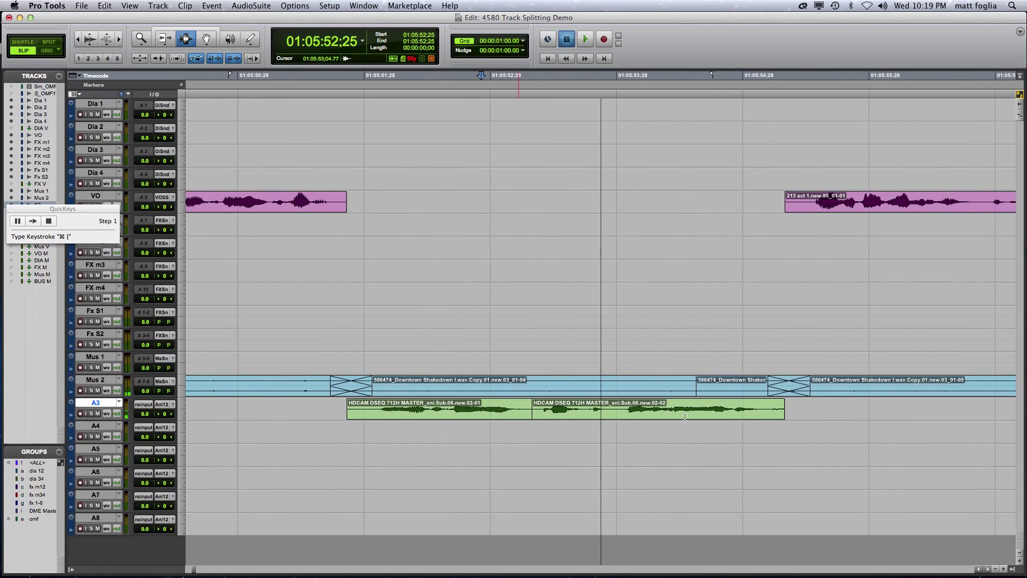
pyautogui.press('super+bracketleft')
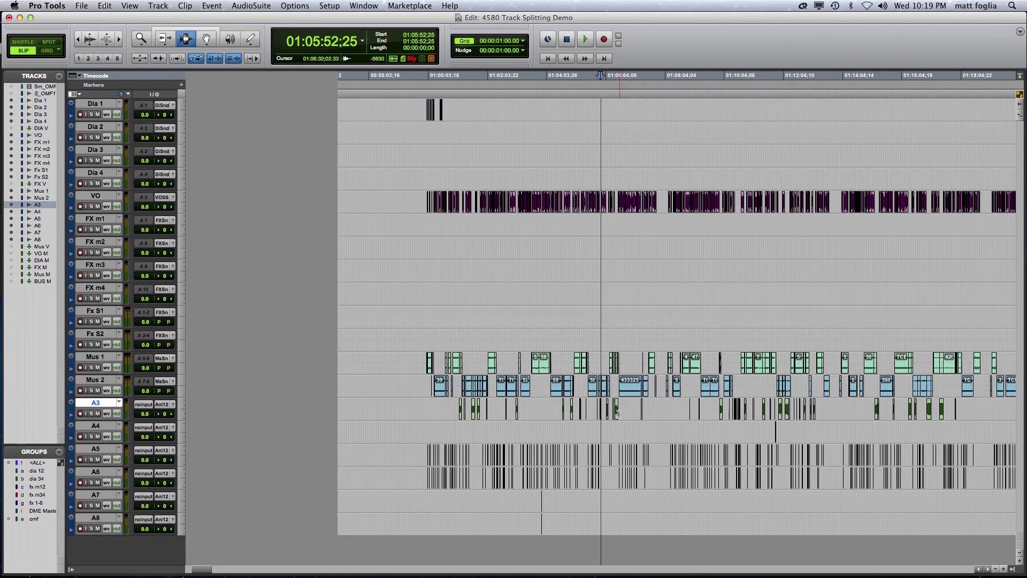
pyautogui.click(447, 409)
# Move the A5 and A6 clips from 01:00:02;05 through 01:00:25;16 onto FX m1 and FX m2, keeping their timing
pyautogui.click(95, 449)
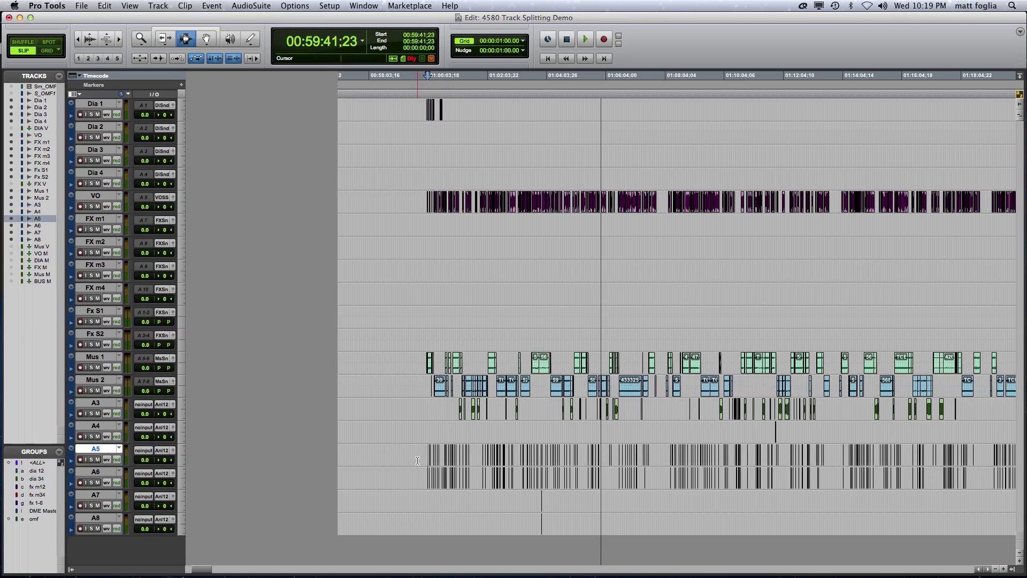
pyautogui.press('super+bracketright')
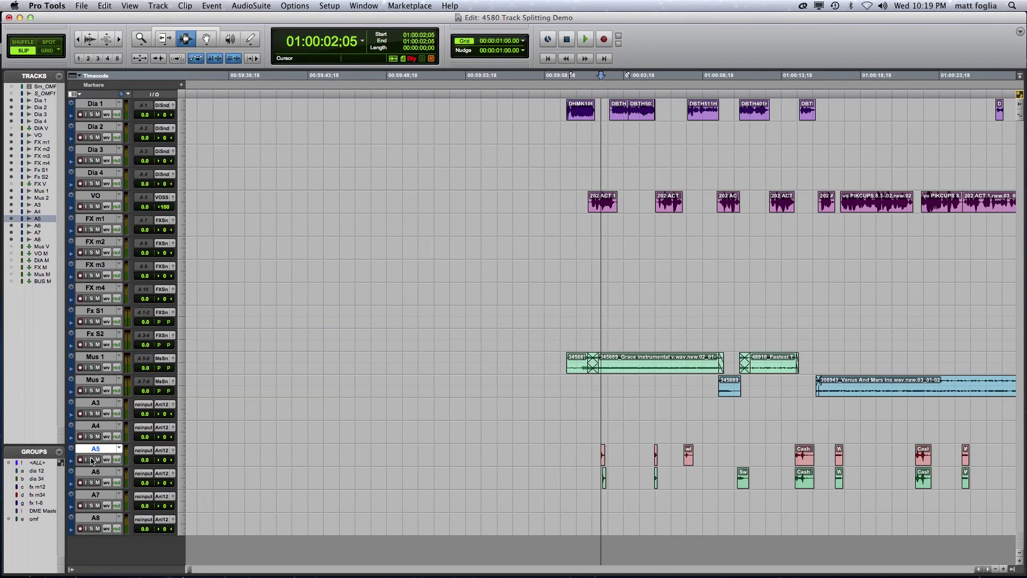
pyautogui.click(661, 455)
pyautogui.press('super+bracketright')
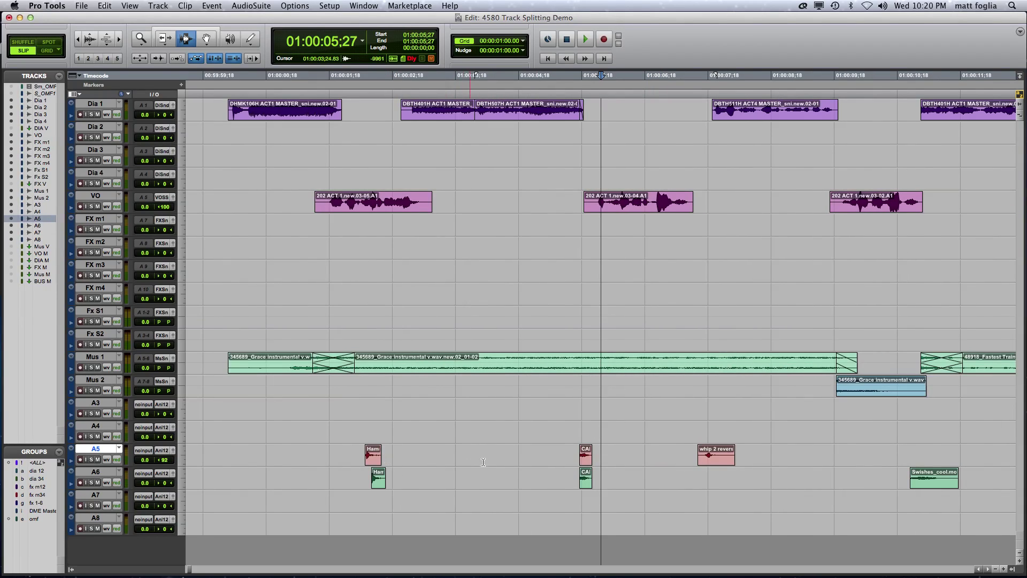
pyautogui.press('super+bracketleft')
pyautogui.click(372, 456)
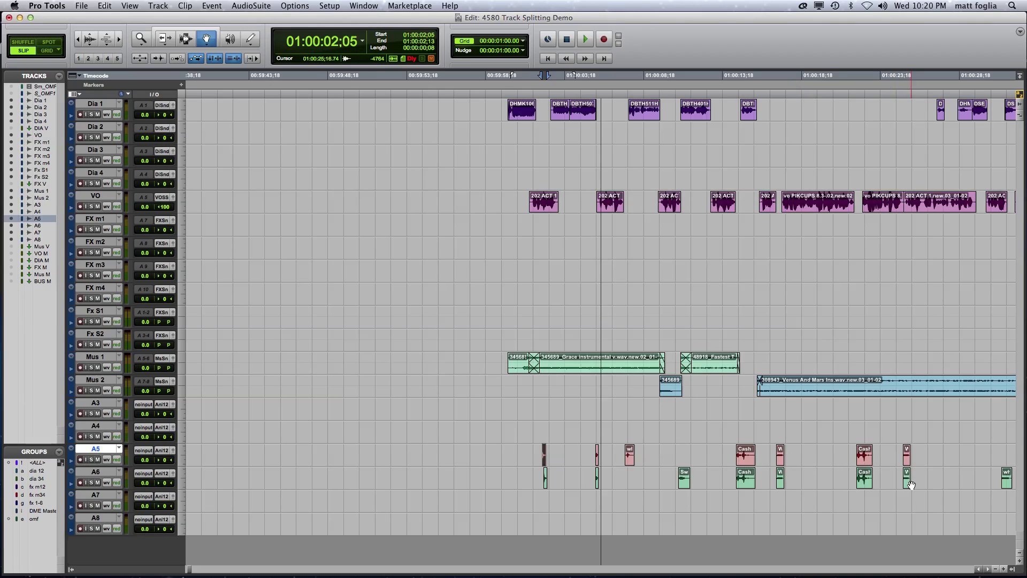
pyautogui.keyDown('shift'); pyautogui.click(909, 480); pyautogui.keyUp('shift')
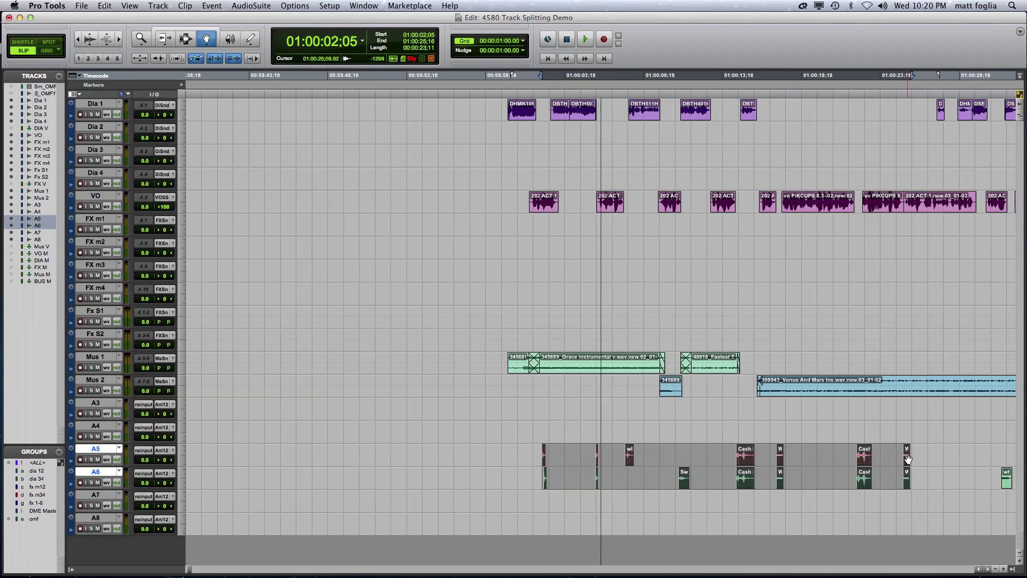
pyautogui.moveTo(908, 456); pyautogui.dragTo(902, 224)
pyautogui.press('super+bracketleft')
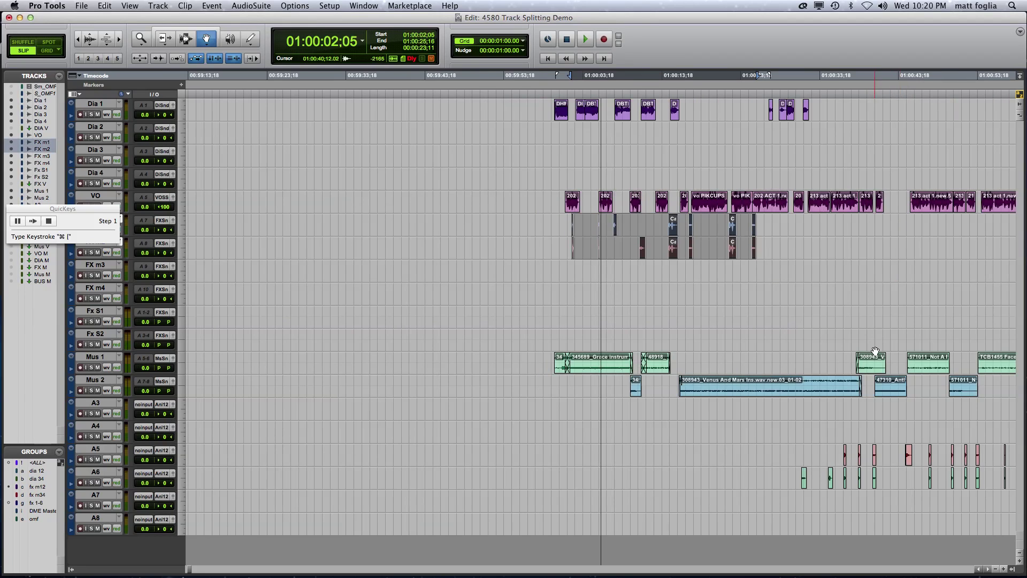
# Examine the effects clips on A5 and A6 around 01:00:41;01 and 01:00:45;26
pyautogui.press('F7')
pyautogui.click(758, 454)
pyautogui.press('super+bracketright')
pyautogui.press('super+bracketright')
pyautogui.press('super+bracketright')
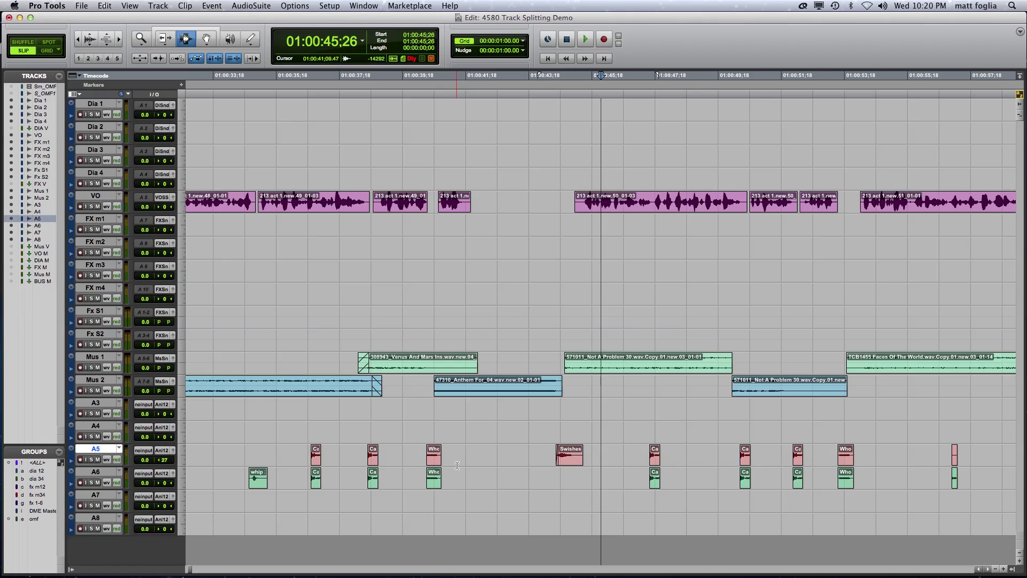
pyautogui.click(448, 385)
pyautogui.press('super+bracketright')
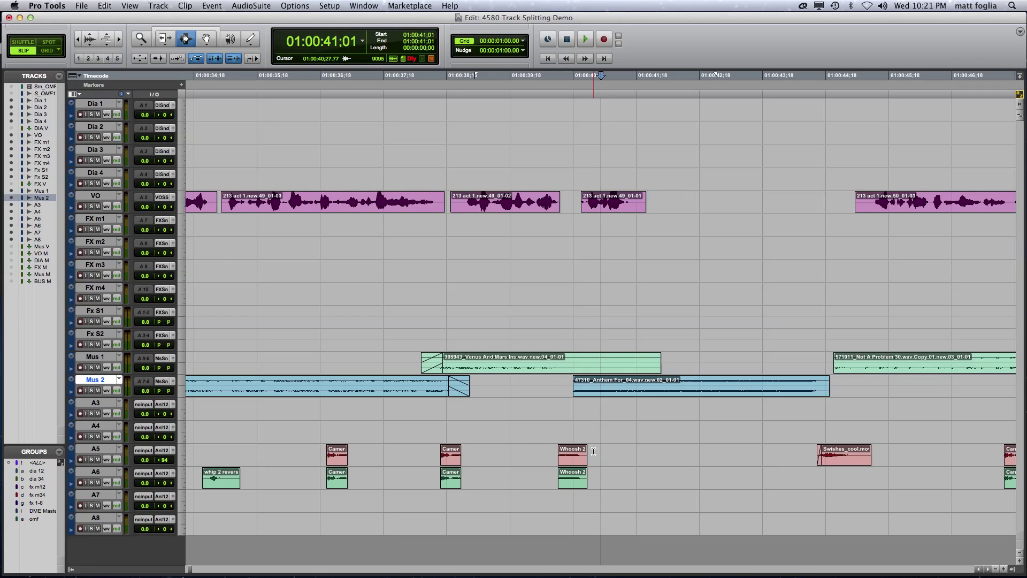
pyautogui.press('super+bracketleft')
pyautogui.press('super+bracketleft')
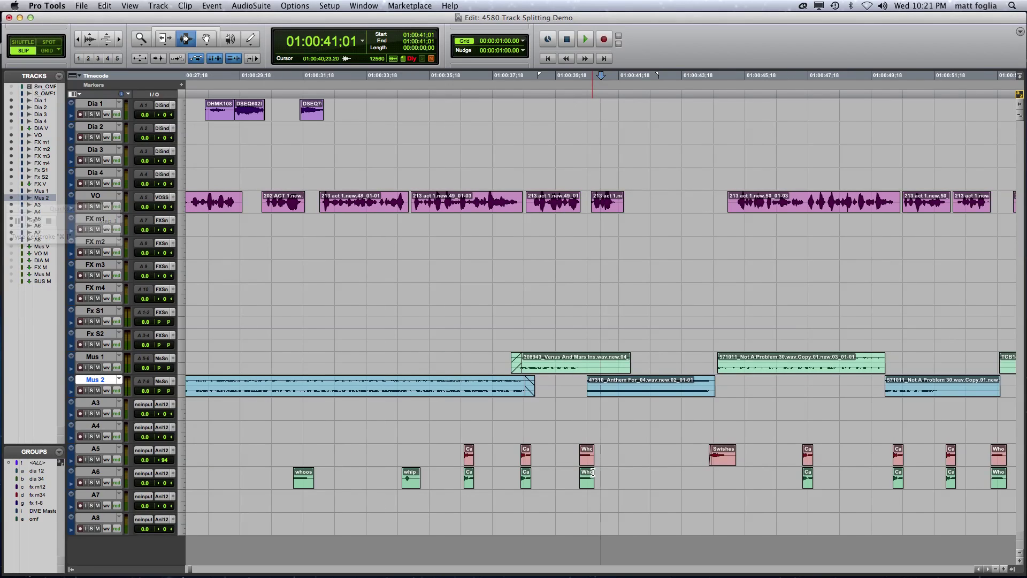
# Compare the paired Camera Clicks and Whoosh 2 waveforms on A5 and A6 from 01:00:38;15 to 01:00:40;11
pyautogui.press('F8')
pyautogui.click(561, 459)
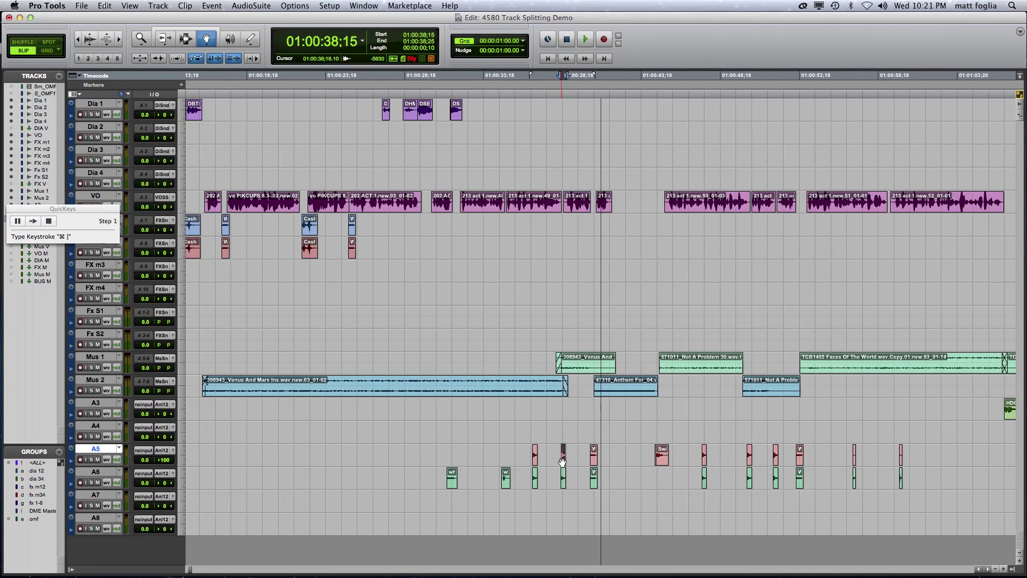
pyautogui.press('super+bracketright')
pyautogui.press('super+bracketright')
pyautogui.press('super+bracketright')
pyautogui.click(863, 477)
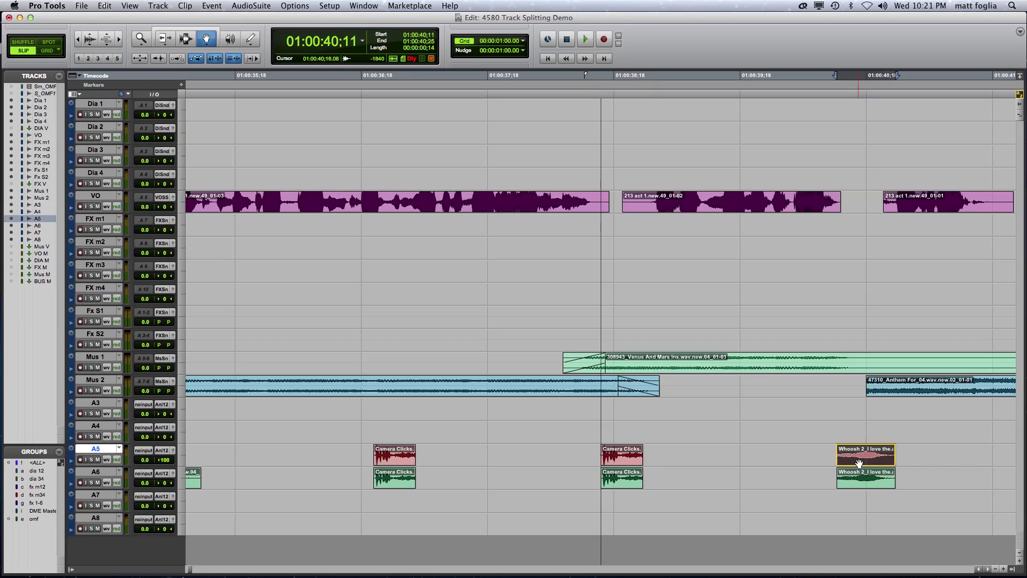
pyautogui.press('super+bracketleft')
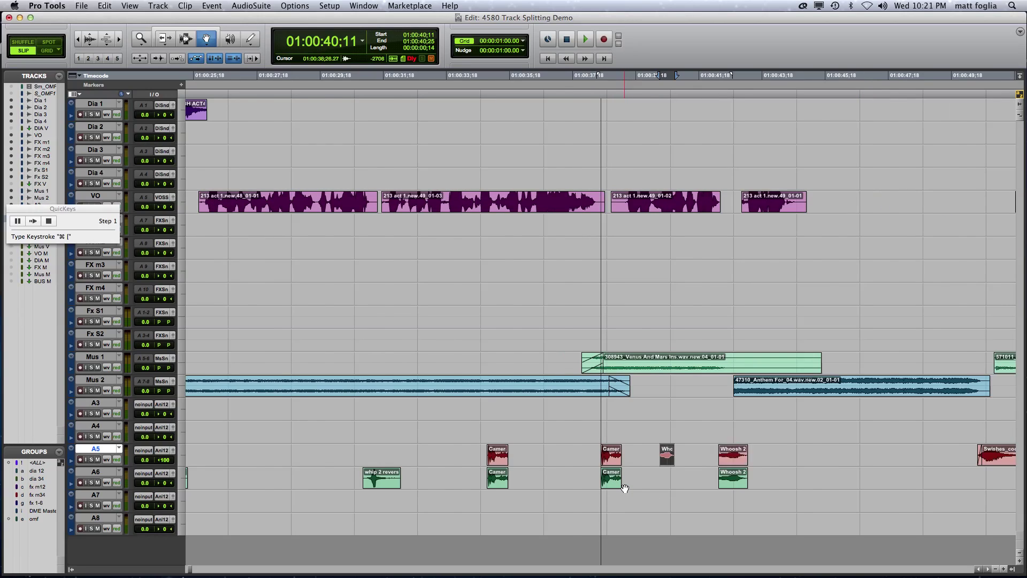
pyautogui.press('super+bracketleft')
pyautogui.press('F7')
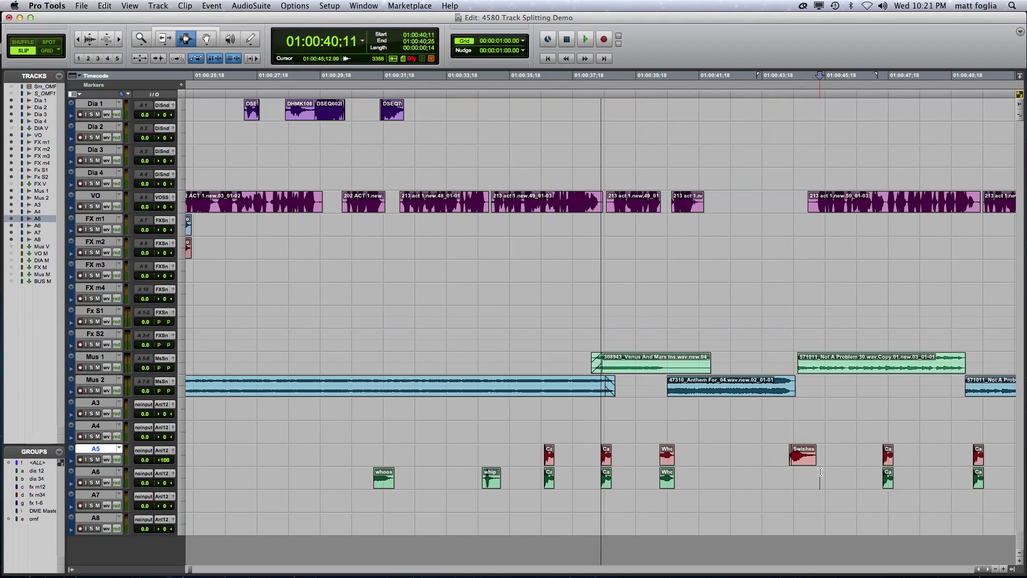
# Examine the paired effects clips on A5 and A6 from the Camera Clicks near 01:00:47;25 through 01:00:57;00
pyautogui.click(820, 474)
pyautogui.press('super+bracketright')
pyautogui.press('super+bracketright')
pyautogui.press('super+bracketright')
pyautogui.press('super+bracketright')
pyautogui.click(814, 461)
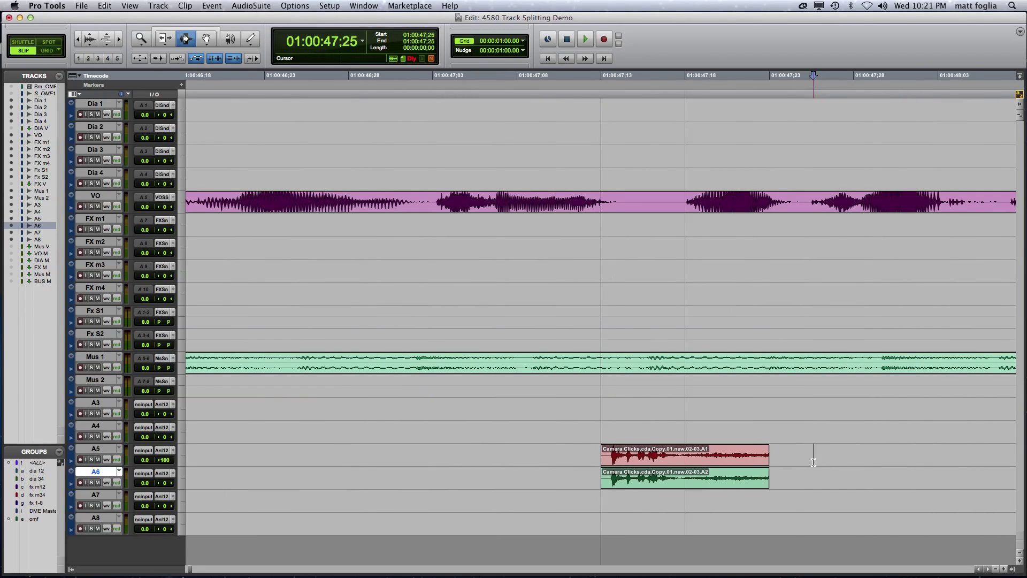
pyautogui.press('Tab')
pyautogui.press('super+bracketleft')
pyautogui.press('super+bracketleft')
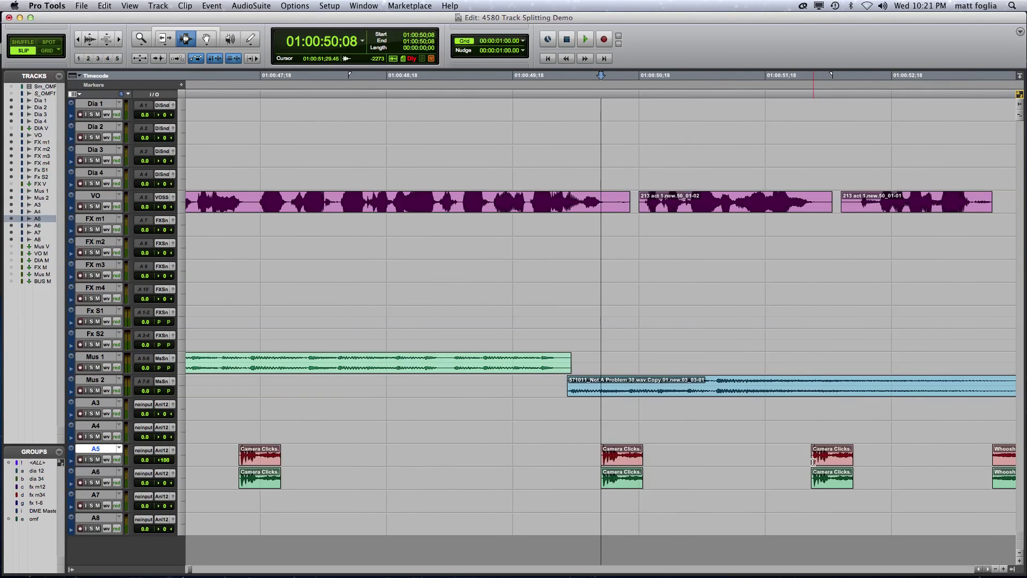
pyautogui.press('super+bracketleft')
pyautogui.click(880, 454)
pyautogui.press('Tab')
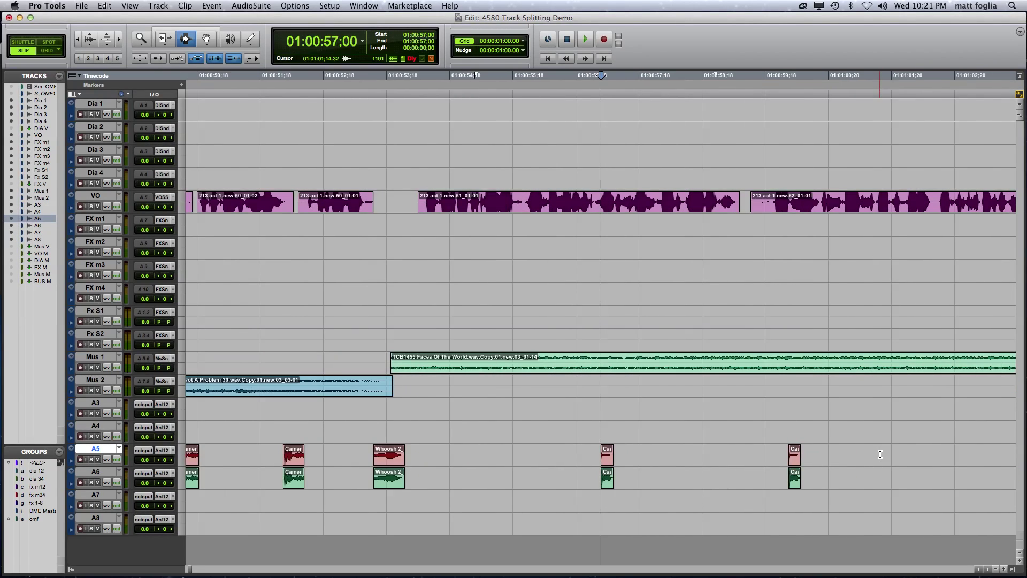
# Locate the Cash Register pair at 01:00:59;28 and inspect the start of its A5 and A6 waveforms closely
pyautogui.click(757, 481)
pyautogui.press('Tab')
pyautogui.press('super+bracketright')
pyautogui.press('super+bracketright')
pyautogui.press('super+bracketright')
pyautogui.press('super+bracketright')
pyautogui.press('super+bracketright')
pyautogui.press('super+bracketright')
# Enlarge the A5 and A6 track heights to show both full Cash Register waveforms
pyautogui.keyDown('shift'); pyautogui.click(110, 453); pyautogui.keyUp('shift')
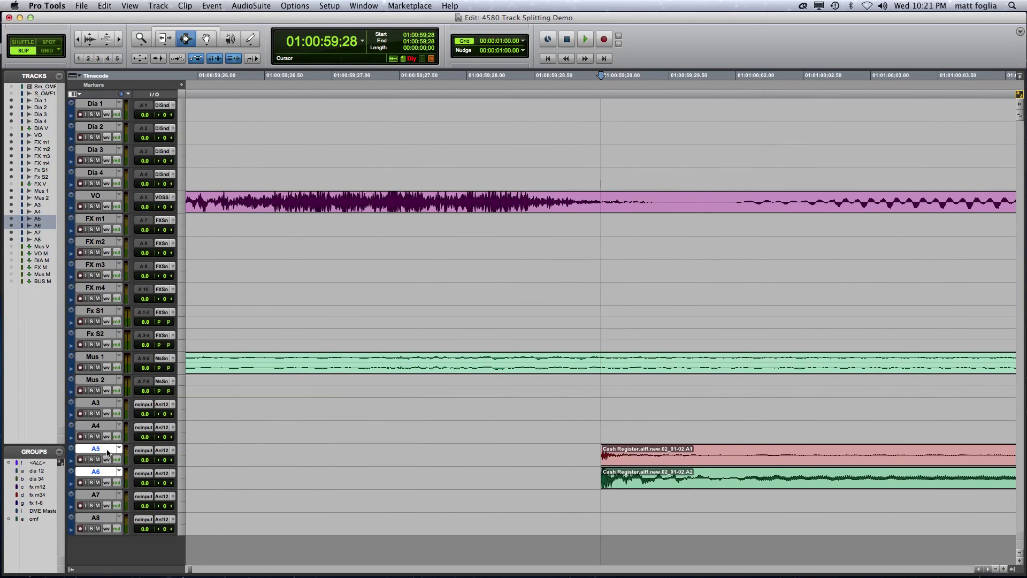
pyautogui.click(182, 459)
pyautogui.click(206, 491)
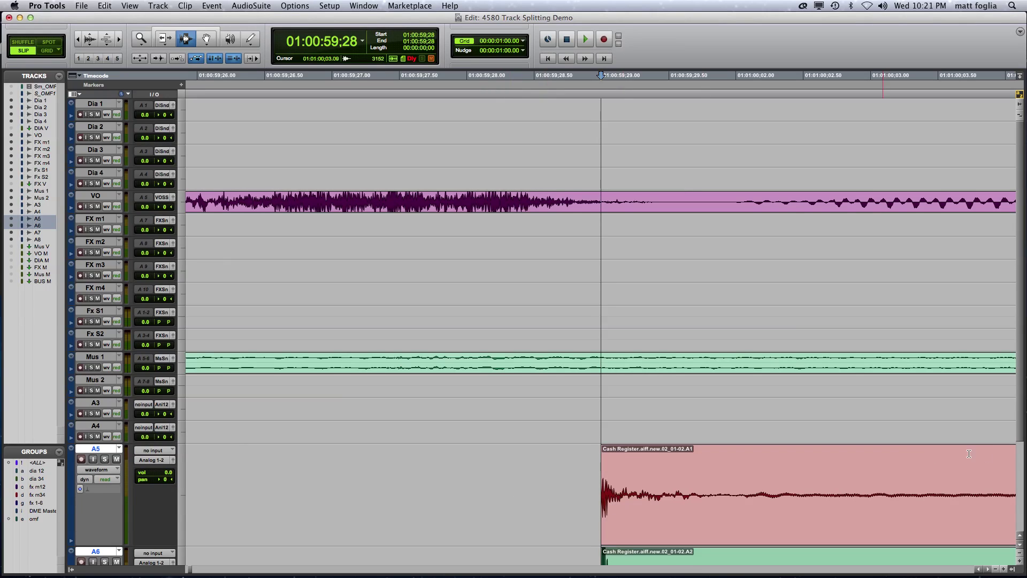
pyautogui.scroll(-3, 1020, 476)
pyautogui.press('super+bracketleft')
pyautogui.press('super+bracketleft')
pyautogui.press('super+bracketleft')
pyautogui.click(658, 417)
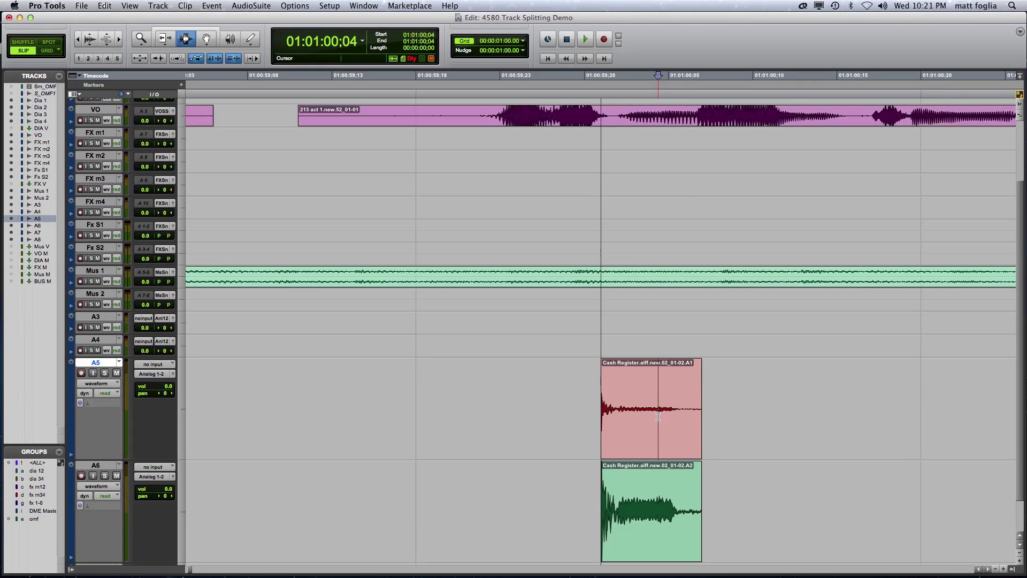
# Try to place the paired A5 and A6 Cash Register clips on the stereo track Fx S1, then undo the move
pyautogui.press('F8')
pyautogui.click(653, 428)
pyautogui.keyDown('shift'); pyautogui.click(654, 475); pyautogui.keyUp('shift')
pyautogui.moveTo(653, 476); pyautogui.dragTo(663, 239)
pyautogui.press('super+bracketleft')
pyautogui.press('super+bracketleft')
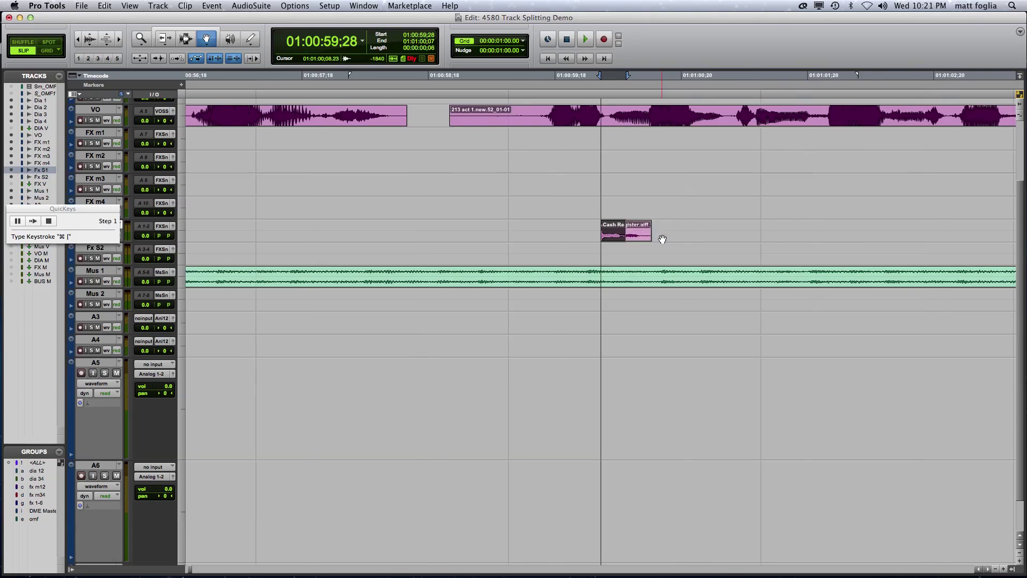
pyautogui.press('super+z')
# Compare the Cash Register waveforms at 01:00:59;28 by selecting the A5 clip and the A6 clip in turn
pyautogui.press('super+bracketright')
pyautogui.press('super+bracketright')
pyautogui.press('super+bracketright')
pyautogui.press('super+bracketright')
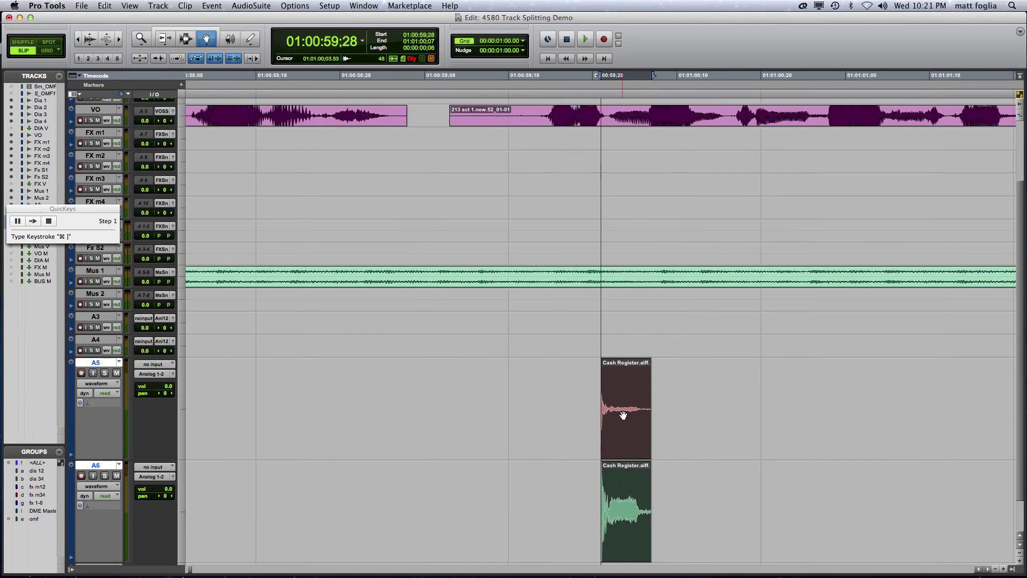
pyautogui.press('F7')
pyautogui.doubleClick(649, 406)
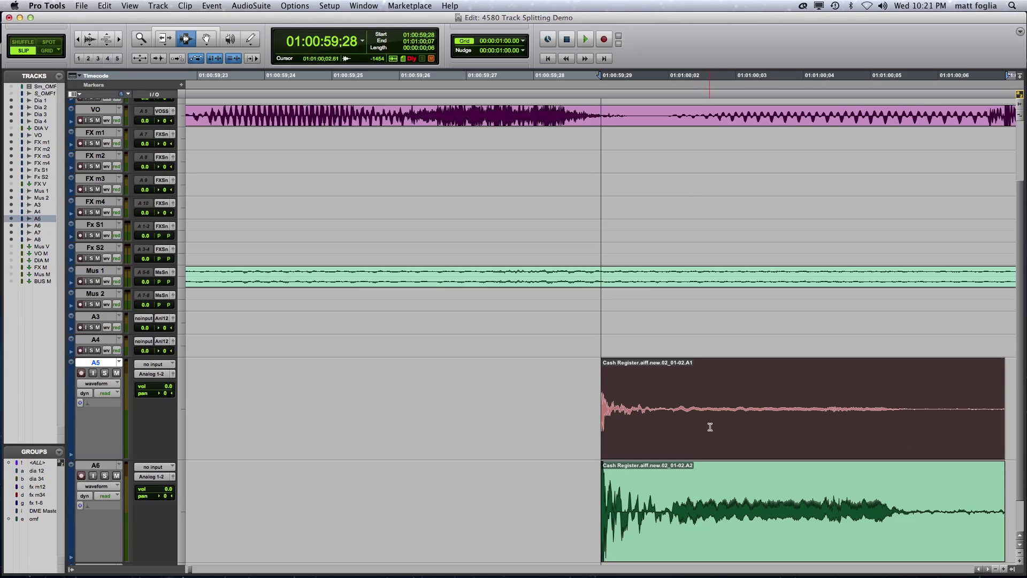
pyautogui.doubleClick(666, 526)
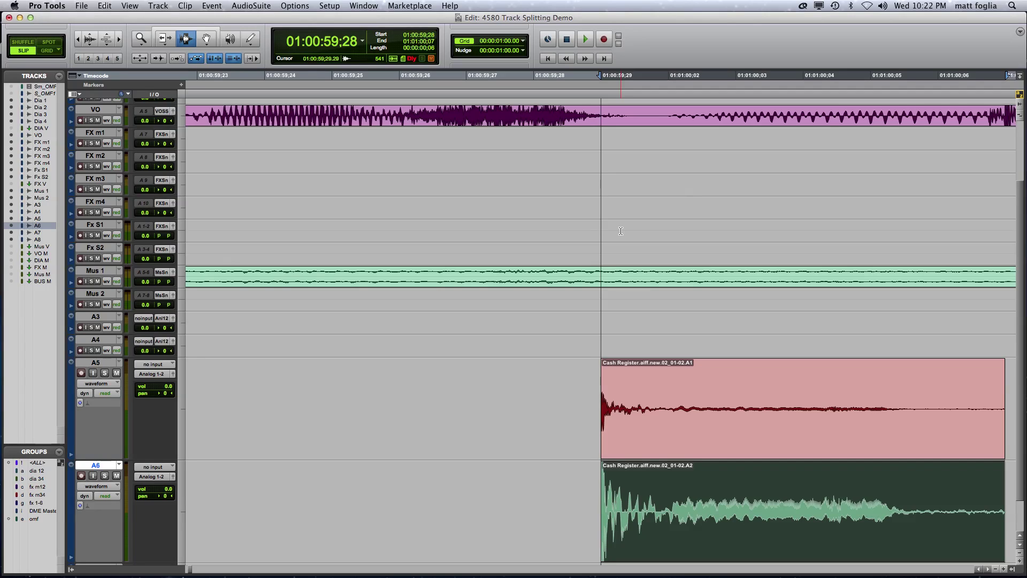
# Solo A6 and audition its Cash Register clip at 01:00:59;28
pyautogui.press('r')
pyautogui.press('r')
pyautogui.press('r')
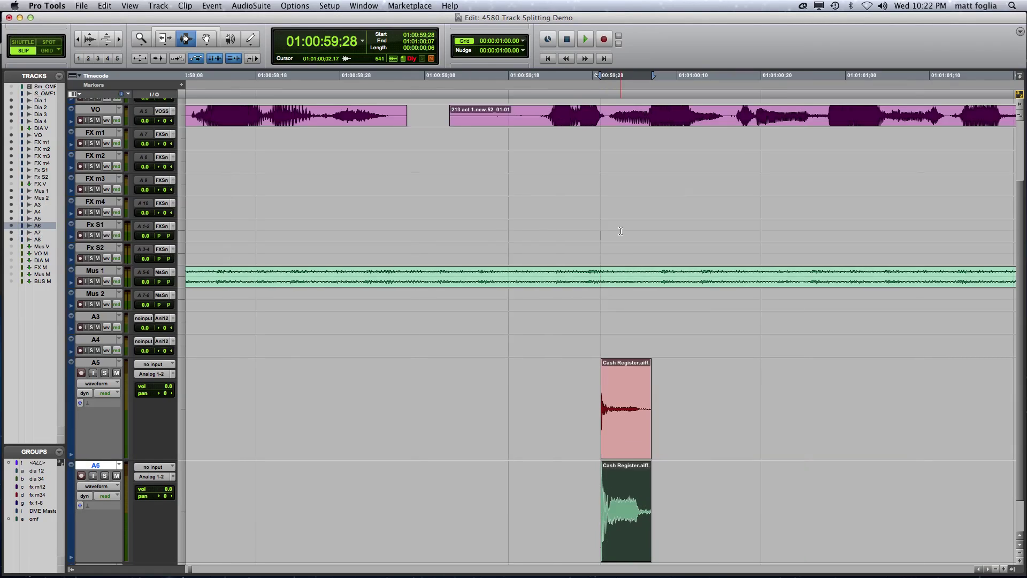
pyautogui.press('r')
pyautogui.press('r')
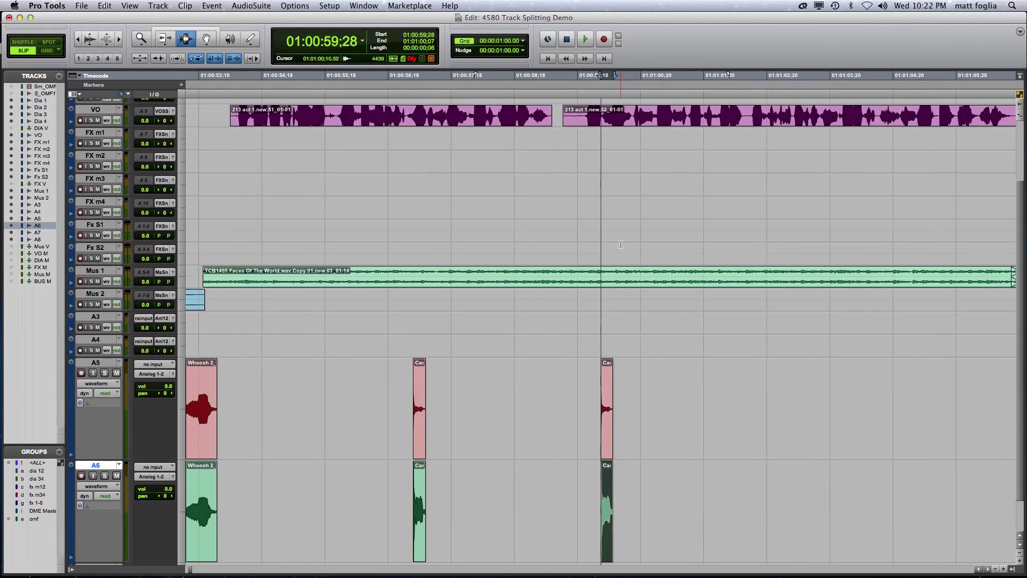
pyautogui.click(607, 451)
pyautogui.press('t')
pyautogui.press('t')
pyautogui.press('F8')
pyautogui.click(603, 493)
pyautogui.click(105, 476)
pyautogui.press('space')
# Audition the A5 Cash Register clip with only A5 soloed, then clear the solo
pyautogui.click(104, 373)
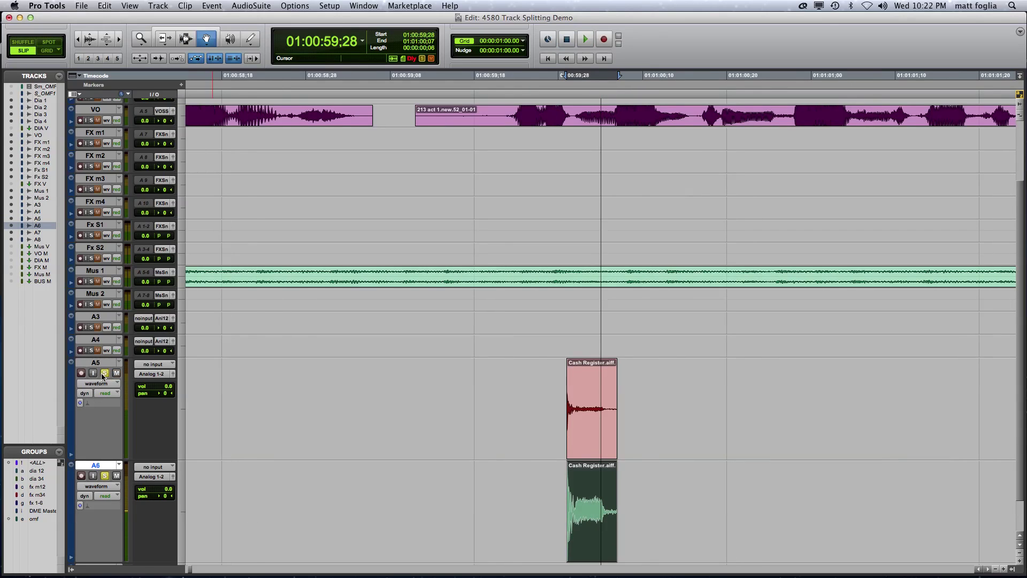
pyautogui.click(104, 476)
pyautogui.press('space')
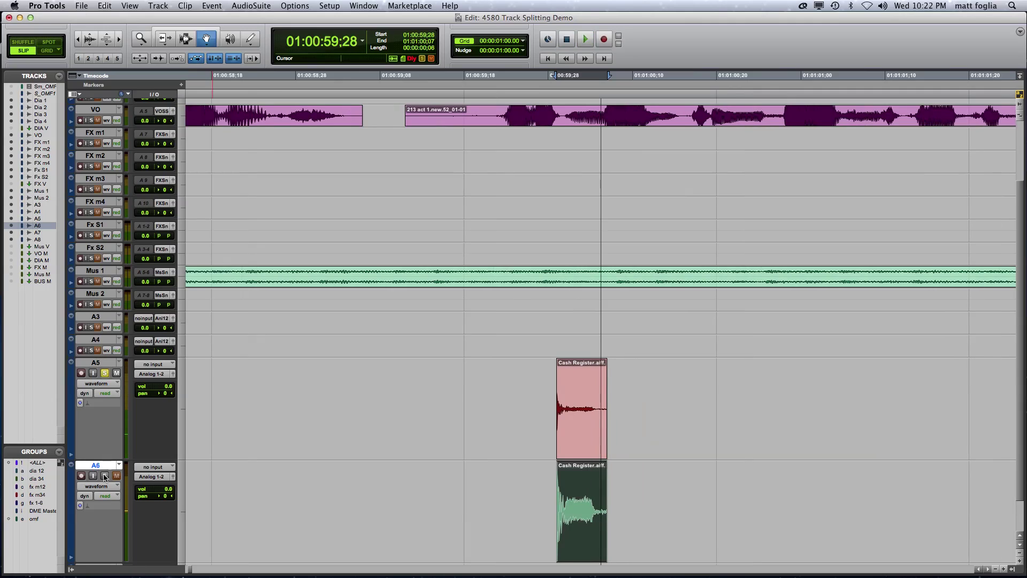
pyautogui.click(104, 373)
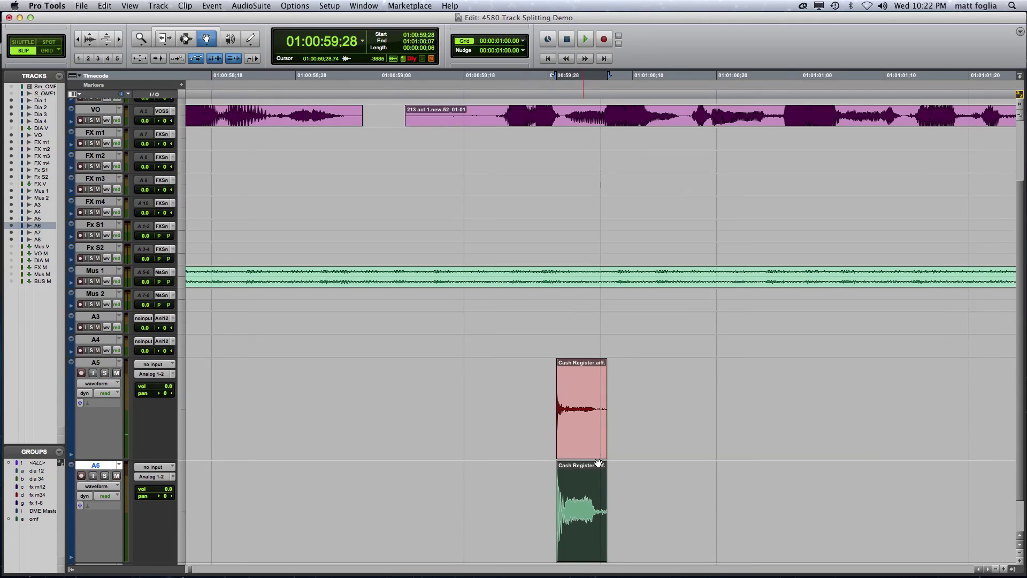
# Move the A6 Cash Register clip at 01:00:59;28 onto FX m1, keeping its timing, and delete the matching A5 clip
pyautogui.click(593, 441)
pyautogui.click(584, 484)
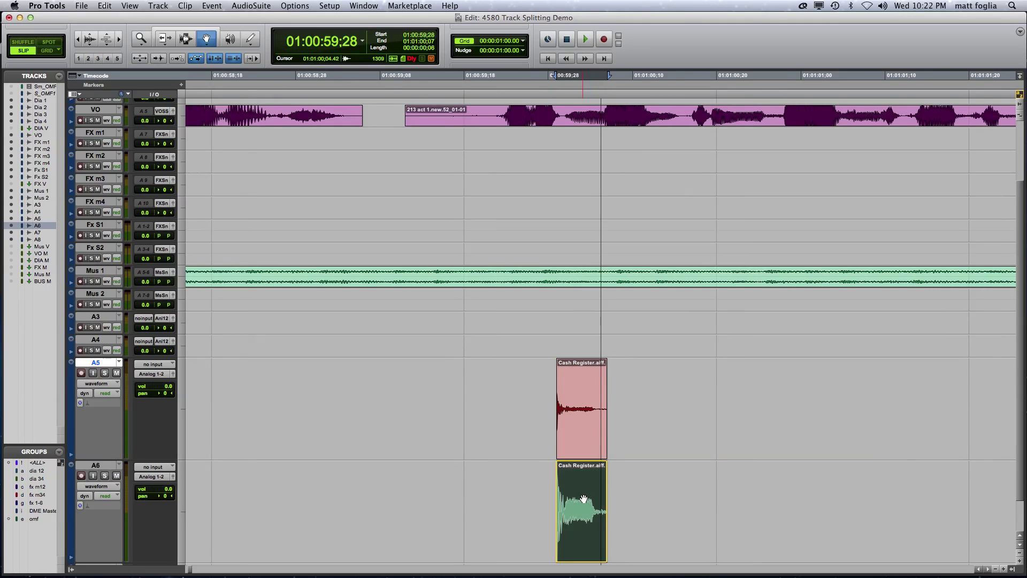
pyautogui.moveTo(576, 256); pyautogui.dragTo(573, 141)
pyautogui.click(586, 424)
pyautogui.press('Delete')
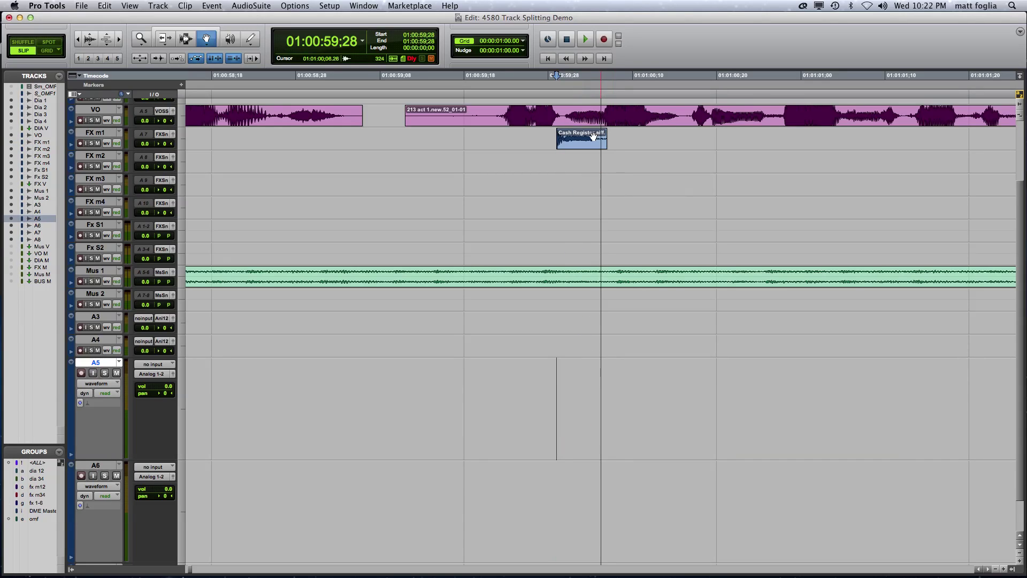
# Move the A6 Cash Register clip at 01:00:57;00 onto FX m1, keeping its timing, and delete the matching A5 clip
pyautogui.click(590, 139)
pyautogui.press('r')
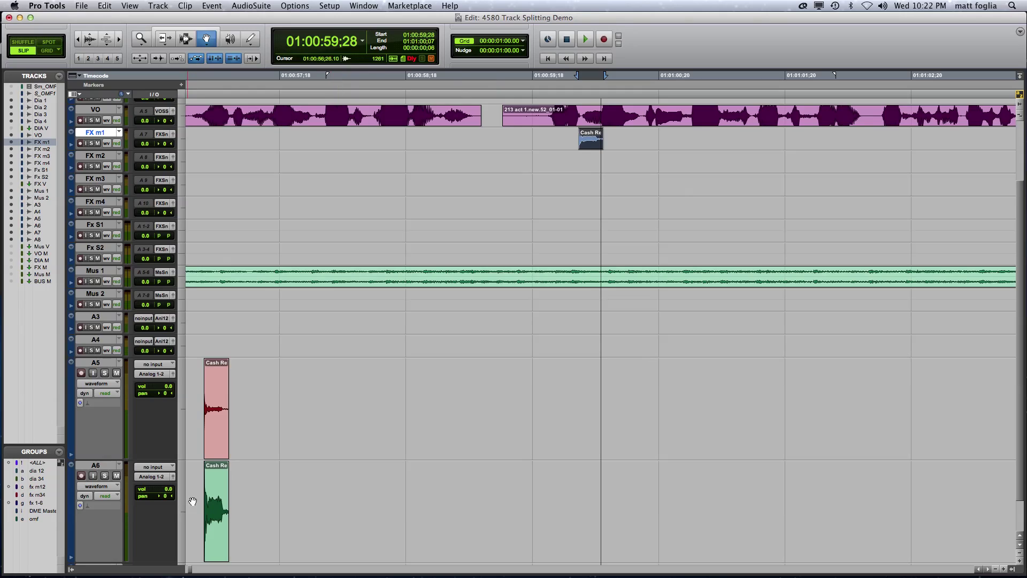
pyautogui.click(222, 439)
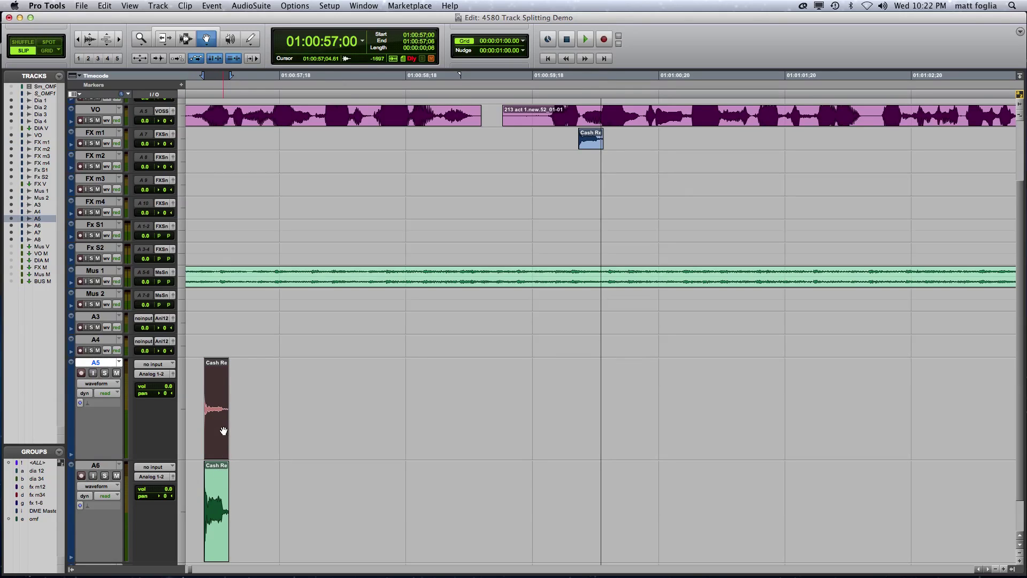
pyautogui.click(216, 494)
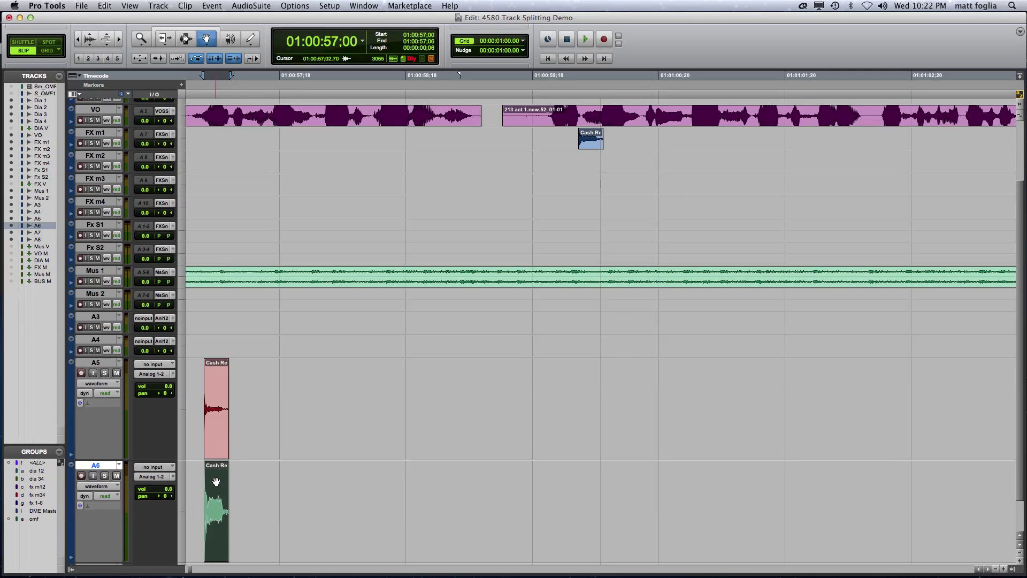
pyautogui.moveTo(217, 478); pyautogui.dragTo(226, 139)
pyautogui.click(215, 385)
pyautogui.press('Delete')
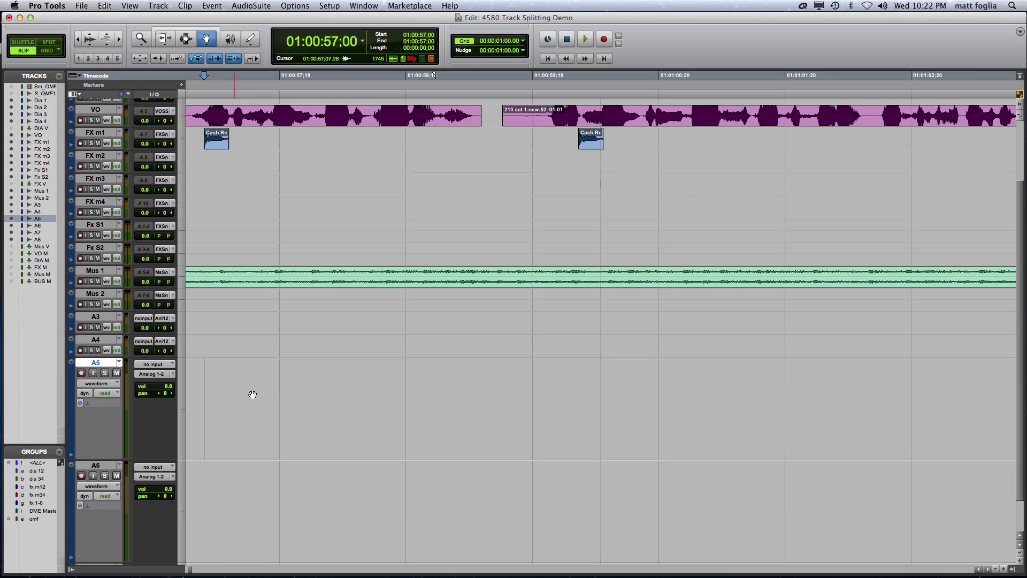
# Move the paired A5 and A6 Whoosh 2 clips at 01:00:53;11 together onto the stereo track Fx S1, keeping their timing
pyautogui.press('super+bracketleft')
pyautogui.press('F7')
pyautogui.click(387, 409)
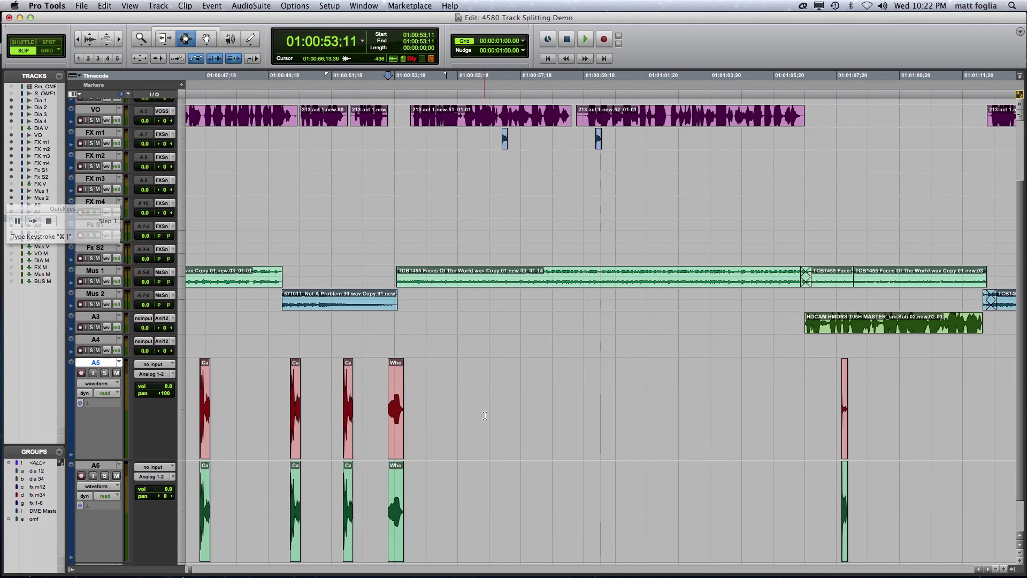
pyautogui.press('super+bracketright')
pyautogui.press('super+bracketright')
pyautogui.press('super+bracketright')
pyautogui.press('super+bracketright')
pyautogui.press('F8')
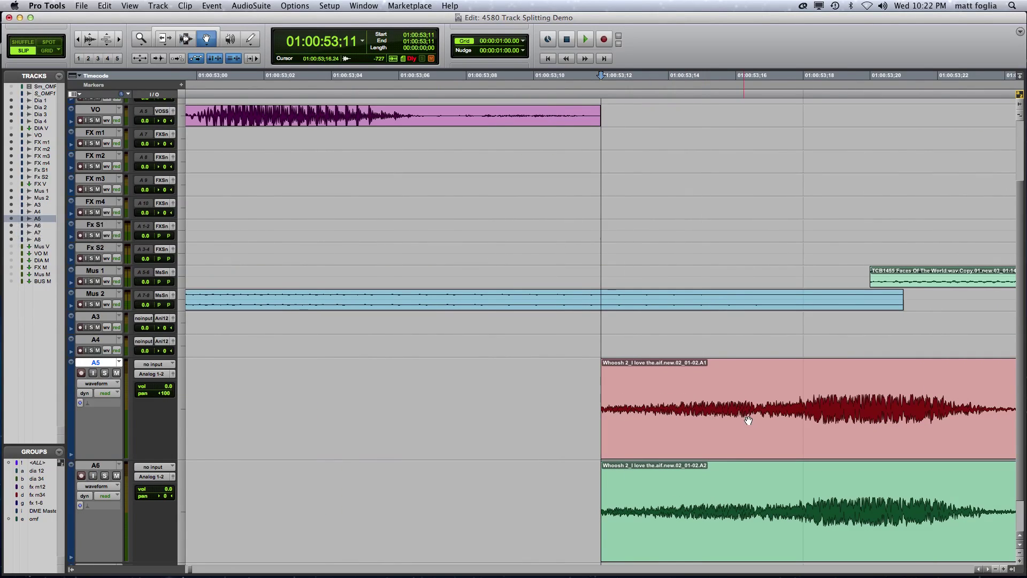
pyautogui.press('super+bracketleft')
pyautogui.click(743, 420)
pyautogui.keyDown('shift'); pyautogui.click(730, 518); pyautogui.keyUp('shift')
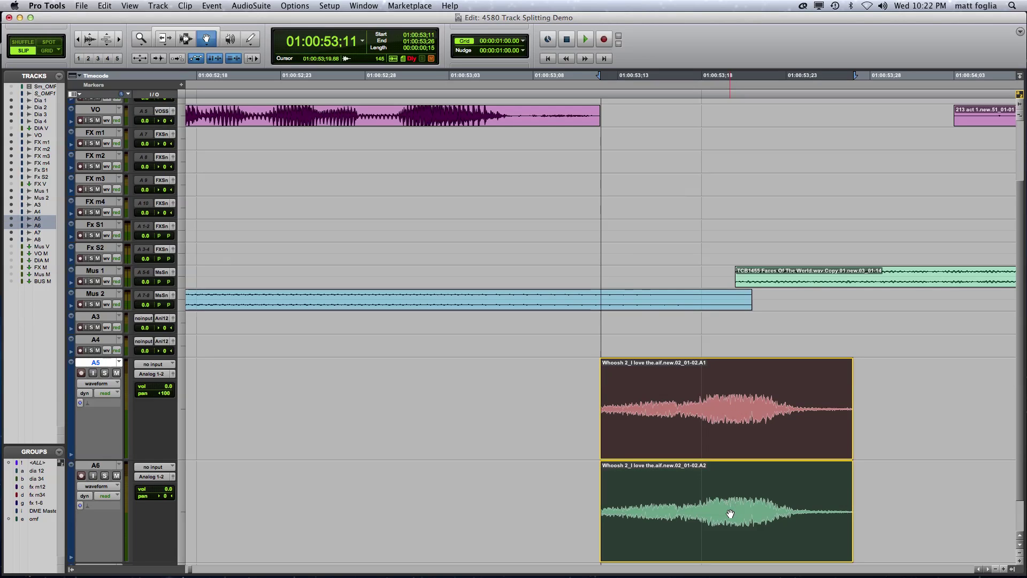
pyautogui.moveTo(719, 449); pyautogui.dragTo(711, 237)
# Switch the view of all tracks from waveform to pan automation and select the music clip at 01:00:01;20 on Mus 1
pyautogui.press('super+bracketleft')
pyautogui.press('super+bracketleft')
pyautogui.press('super+bracketleft')
pyautogui.press('super+bracketleft')
pyautogui.press('super+bracketleft')
pyautogui.press('super+bracketleft')
pyautogui.press('super+bracketleft')
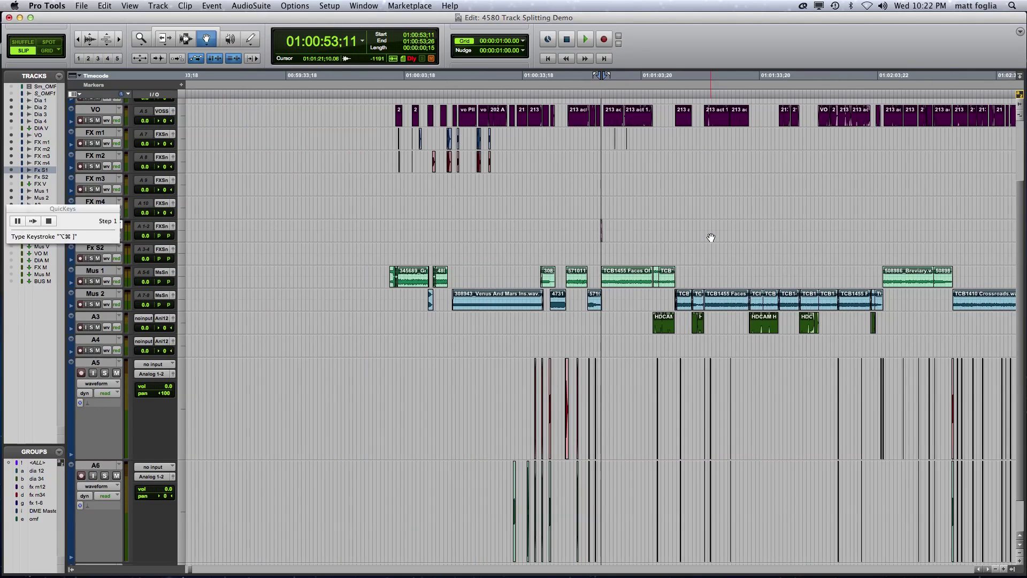
pyautogui.press('F7')
pyautogui.click(587, 287)
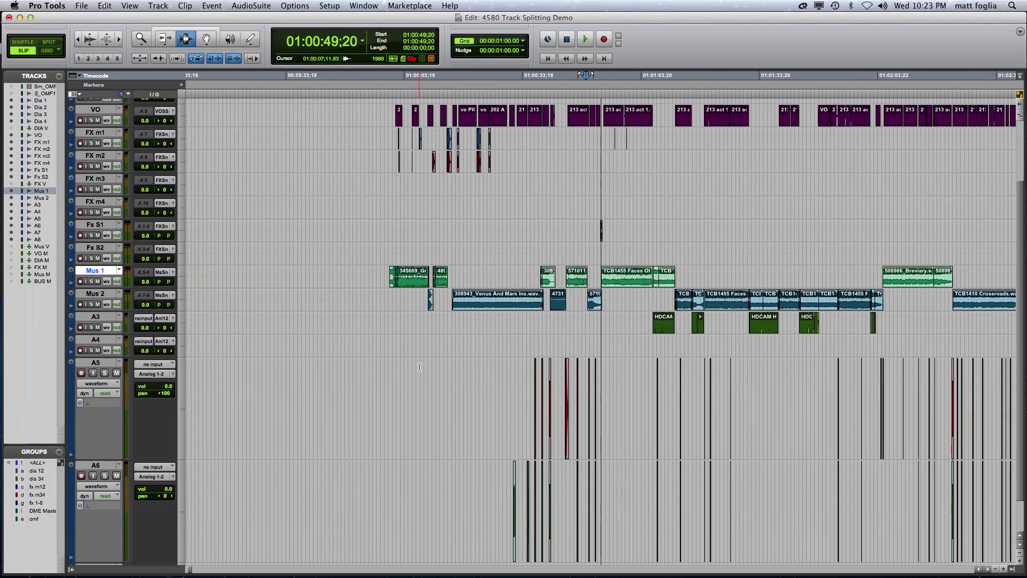
pyautogui.click(107, 283)
pyautogui.keyDown('alt'); pyautogui.click(115, 317); pyautogui.keyUp('alt')
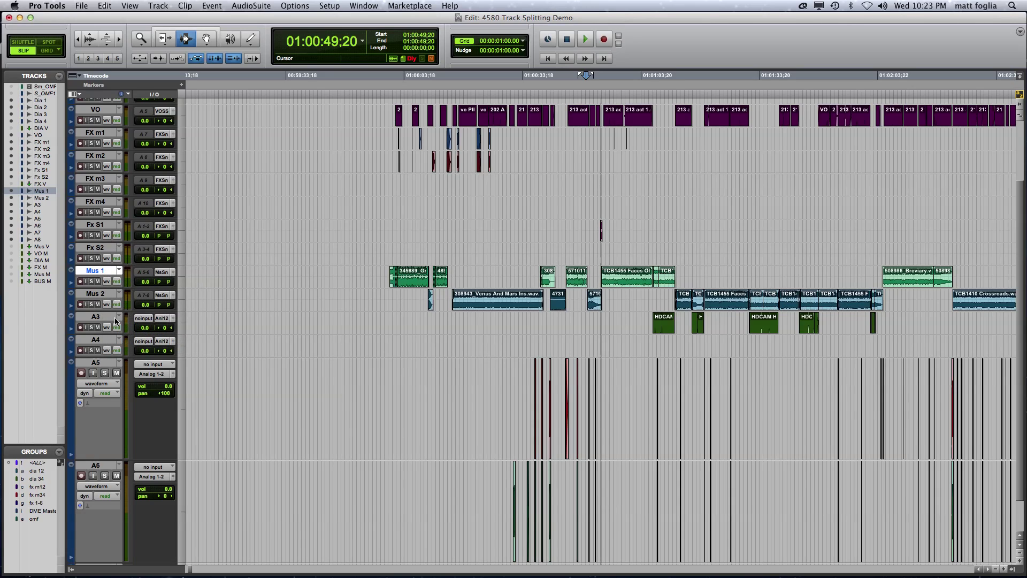
pyautogui.doubleClick(412, 280)
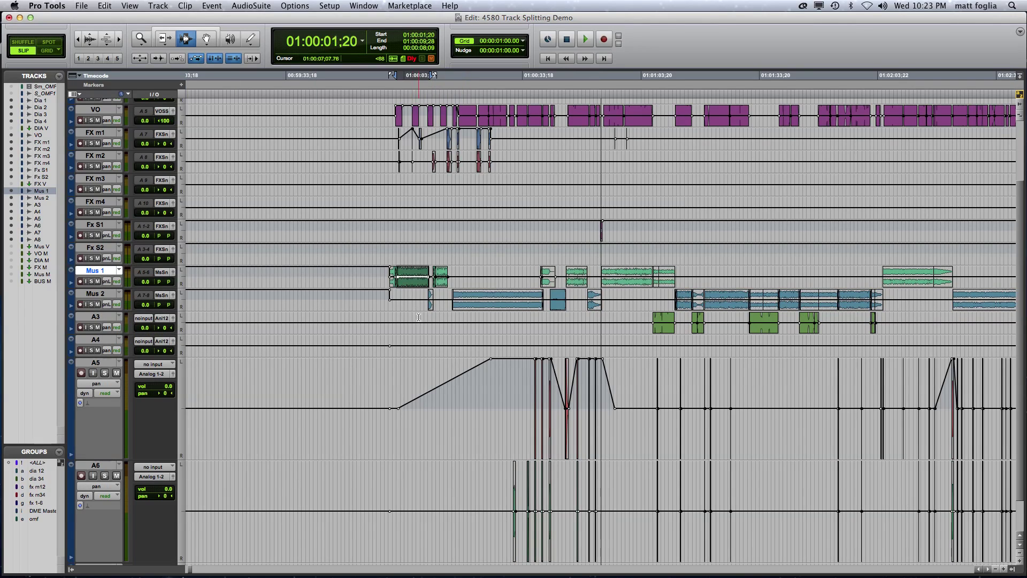
# Set the track height of Mus 1 and Mus 2 to large
pyautogui.keyDown('shift'); pyautogui.click(106, 295); pyautogui.keyUp('shift')
pyautogui.click(182, 299)
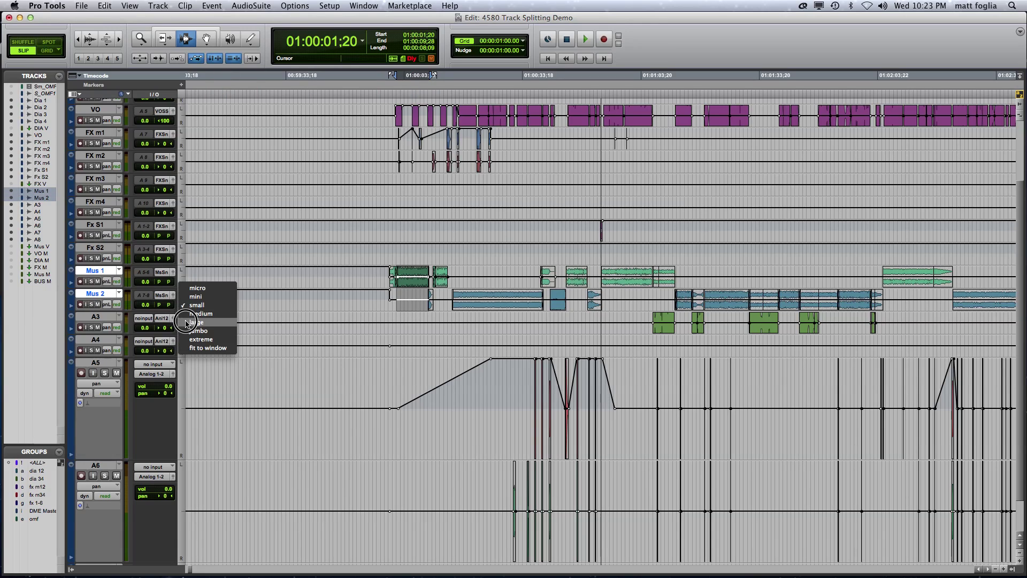
pyautogui.click(185, 325)
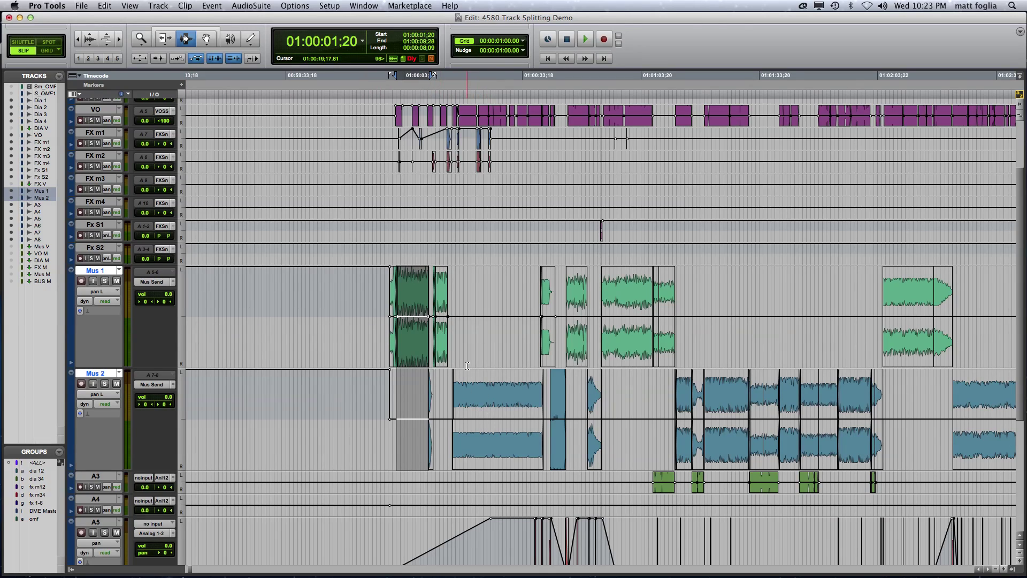
pyautogui.doubleClick(412, 322)
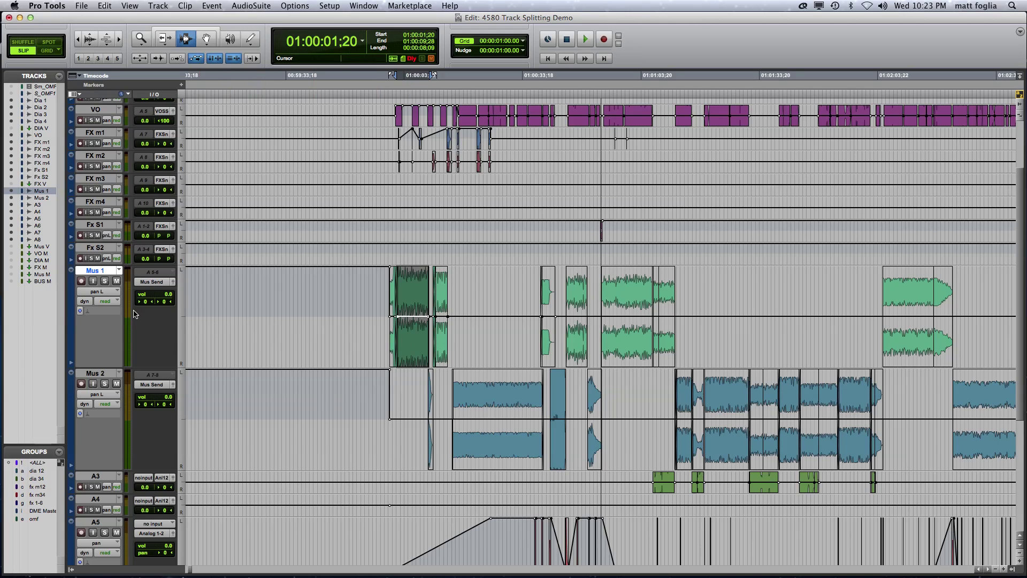
# Show the pan R automation on the stereo tracks and examine it along the whole length of Mus 1 and Mus 2
pyautogui.moveTo(105, 304); pyautogui.dragTo(35, 305)
pyautogui.click(84, 291)
pyautogui.click(87, 300)
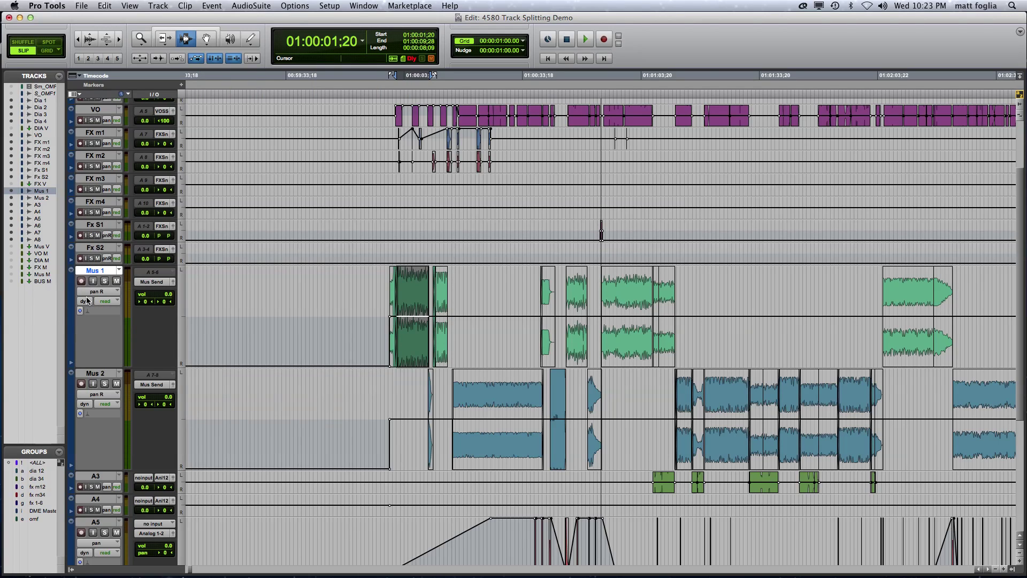
pyautogui.press('super+bracketleft')
pyautogui.press('super+bracketleft')
pyautogui.press('super+bracketleft')
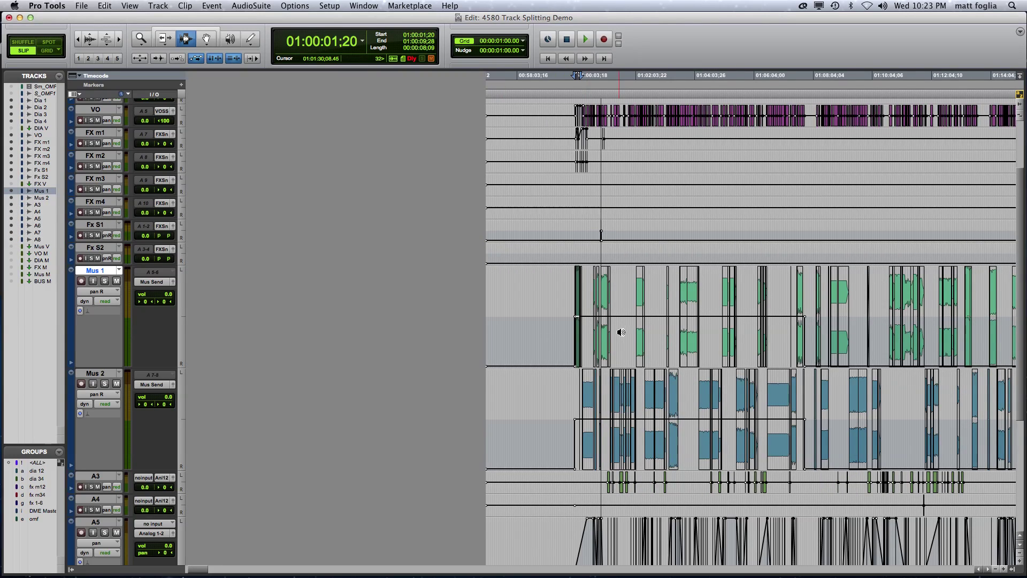
pyautogui.click(820, 401)
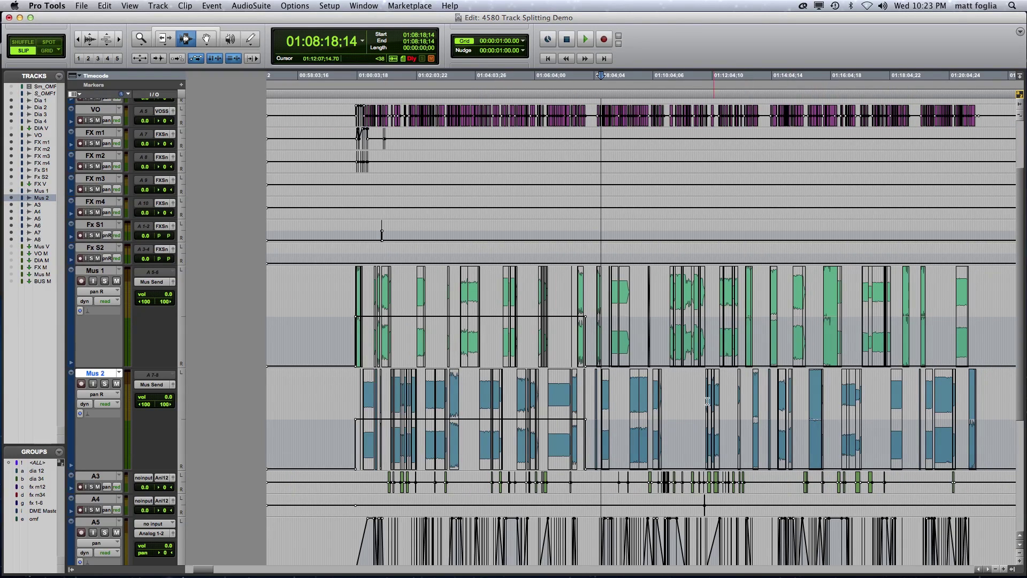
pyautogui.click(636, 395)
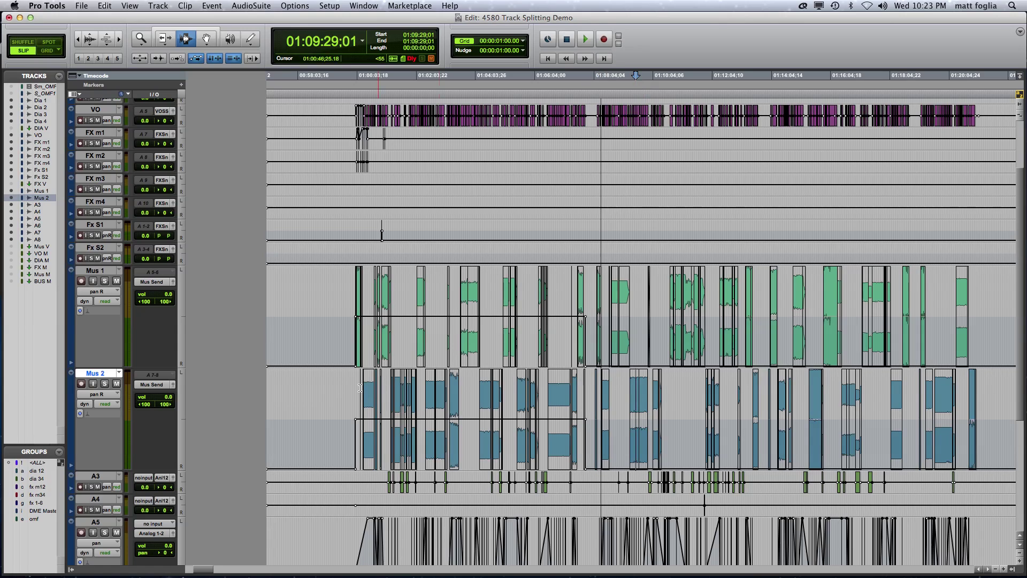
# Switch the stereo tracks to pan L automation and examine where it changes around 01:08 on Mus 1 and Mus 2
pyautogui.keyDown('alt'); pyautogui.click(99, 394); pyautogui.keyUp('alt')
pyautogui.click(108, 387)
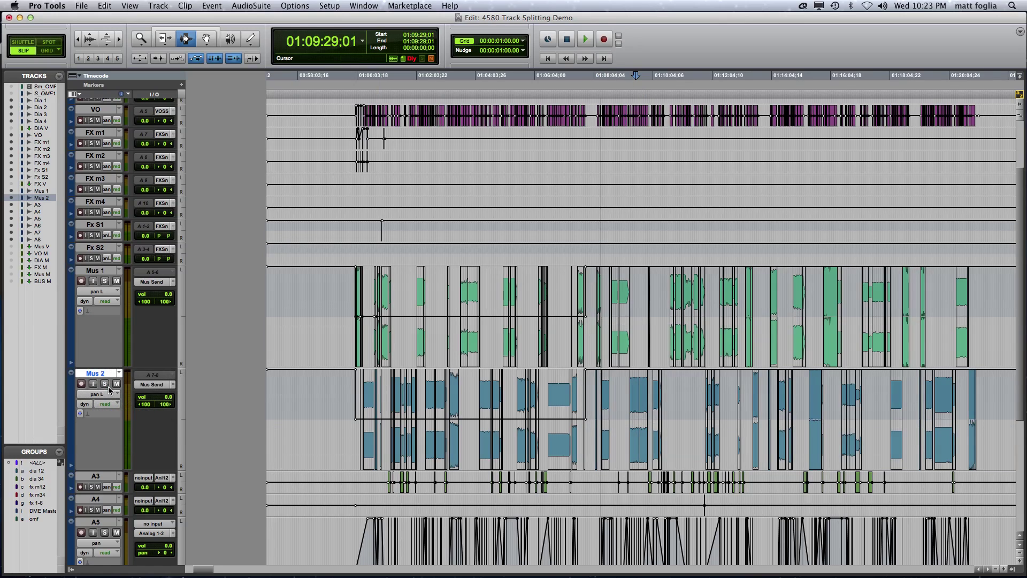
pyautogui.click(605, 321)
pyautogui.press('super+bracketright')
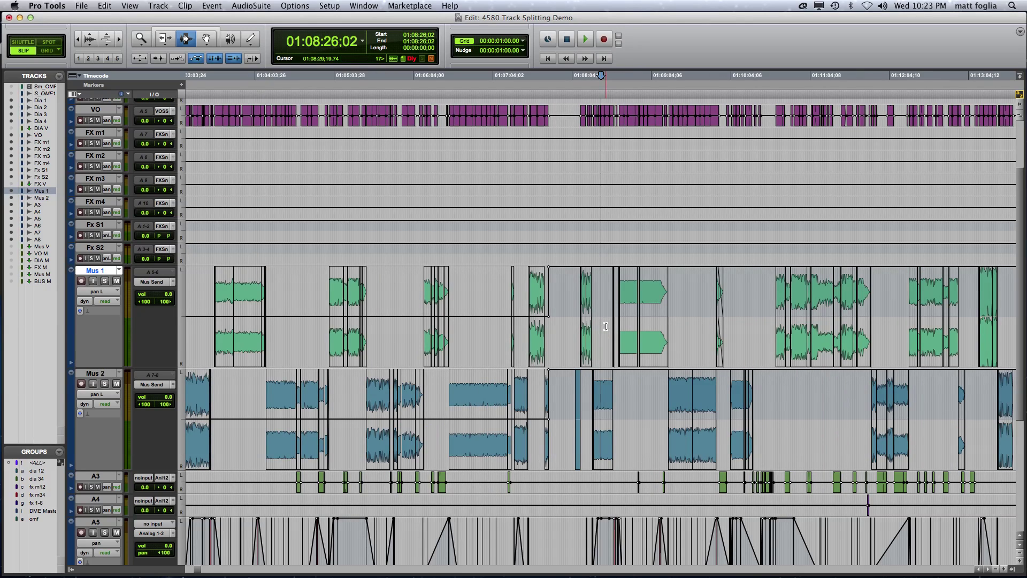
pyautogui.press('super+bracketleft')
pyautogui.press('super+bracketleft')
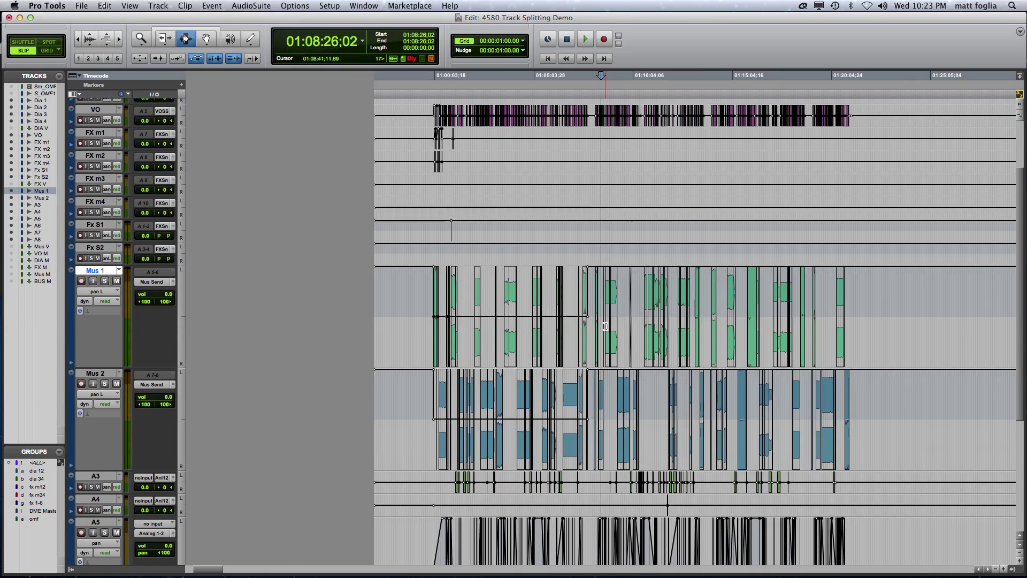
# Delete the pan L automation breakpoints in the first part of the program on Mus 1 and Mus 2
pyautogui.click(514, 313)
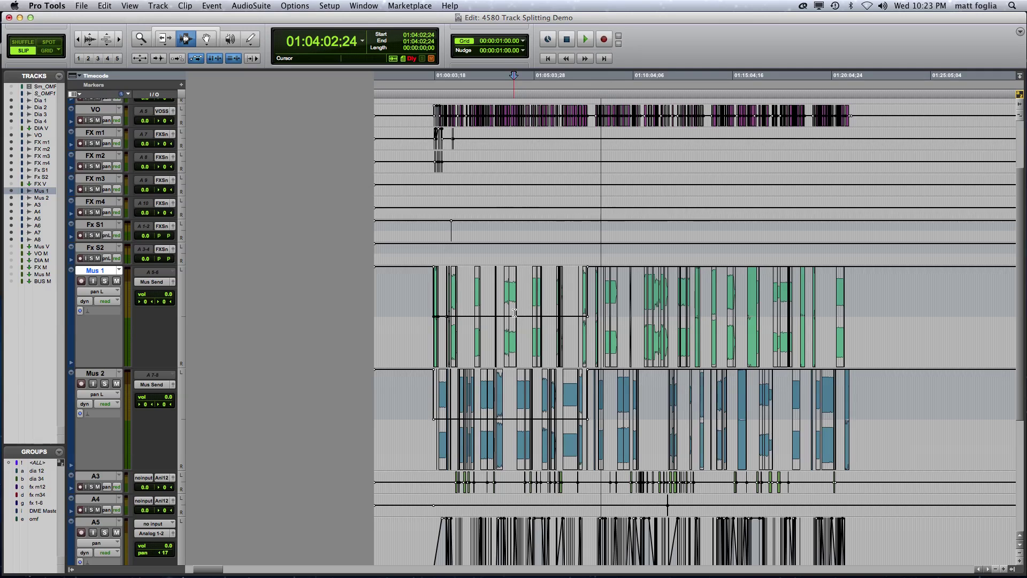
pyautogui.keyDown('shift'); pyautogui.click(606, 282); pyautogui.keyUp('shift')
pyautogui.click(410, 393)
pyautogui.keyDown('shift'); pyautogui.click(616, 384); pyautogui.keyUp('shift')
pyautogui.click(409, 393)
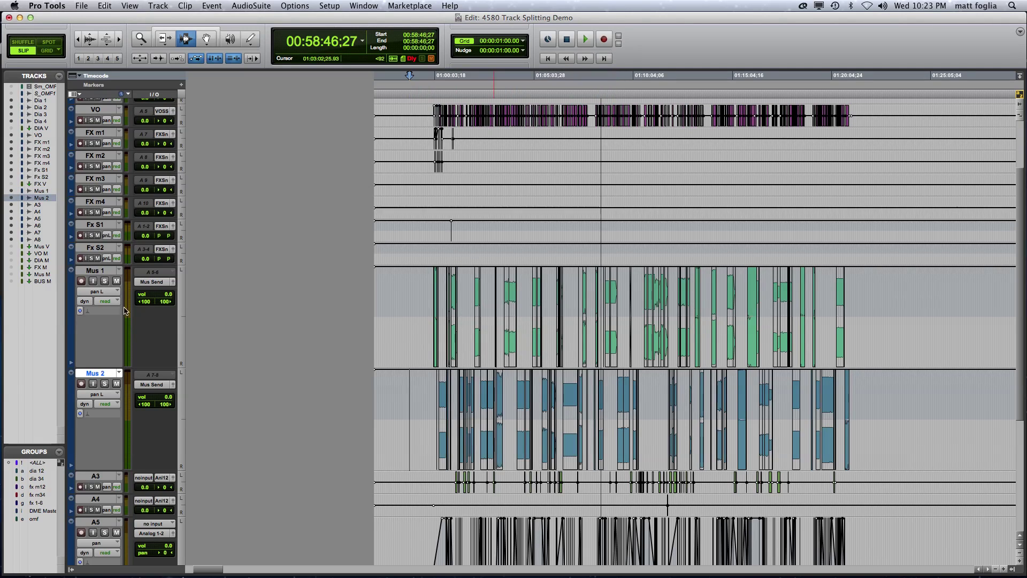
# Show pan R automation and delete its breakpoints over the first part of the program on Mus 1 and Mus 2
pyautogui.click(92, 296)
pyautogui.click(96, 300)
pyautogui.moveTo(421, 305); pyautogui.dragTo(598, 319)
pyautogui.press('super+z')
pyautogui.moveTo(552, 433); pyautogui.dragTo(423, 422)
pyautogui.press('super+z')
# Set all tracks to small height and return their view to waveform
pyautogui.keyDown('alt'); pyautogui.click(185, 317); pyautogui.keyUp('alt')
pyautogui.keyDown('alt'); pyautogui.click(181, 305); pyautogui.keyUp('alt')
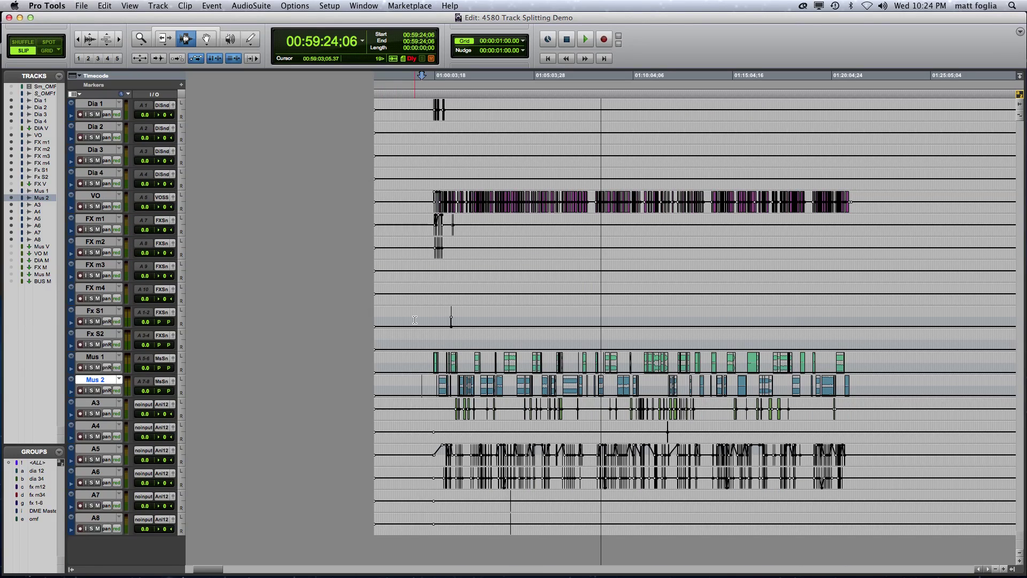
pyautogui.keyDown('alt'); pyautogui.click(107, 304); pyautogui.keyUp('alt')
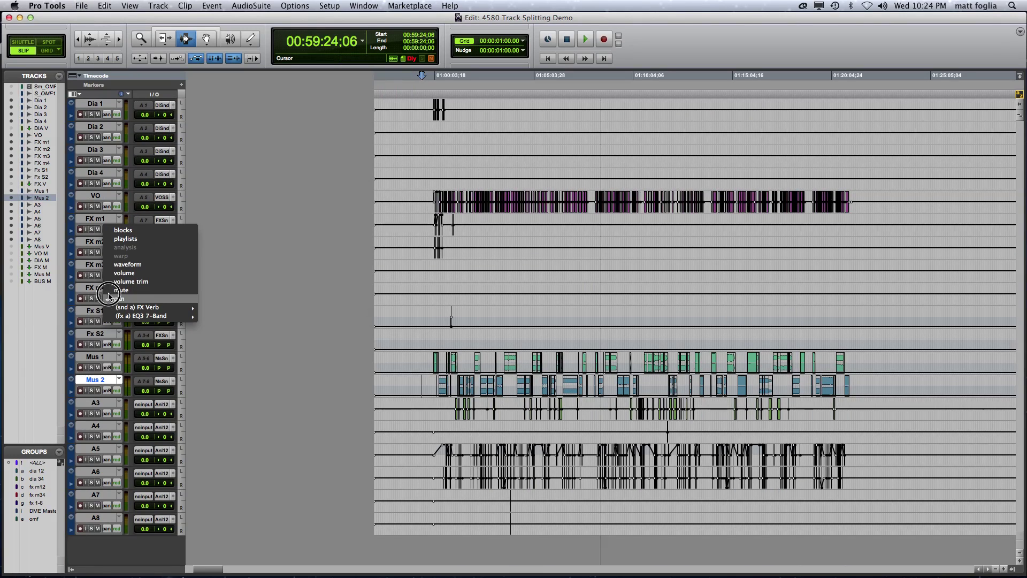
pyautogui.keyDown('alt'); pyautogui.click(114, 266); pyautogui.keyUp('alt')
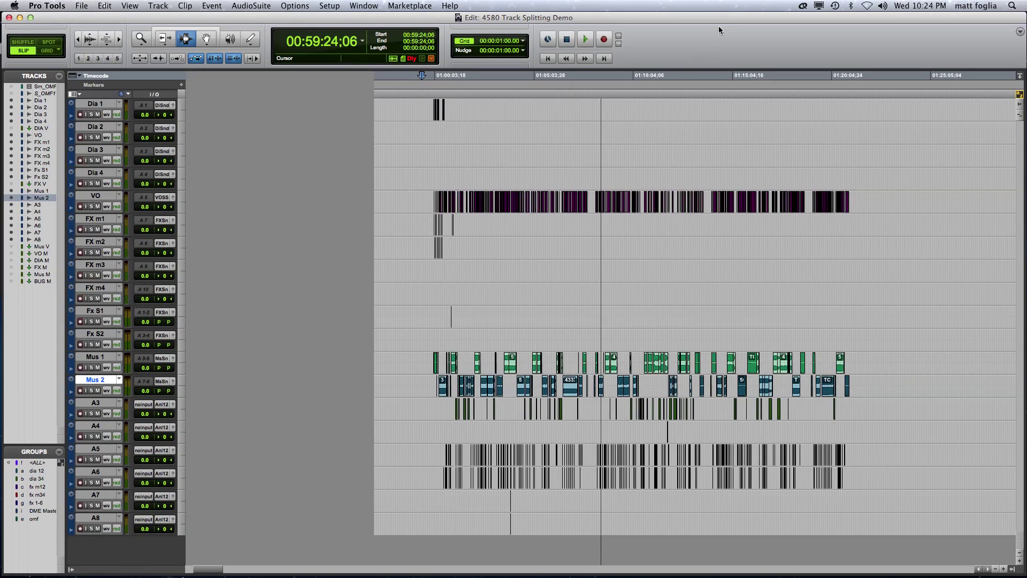